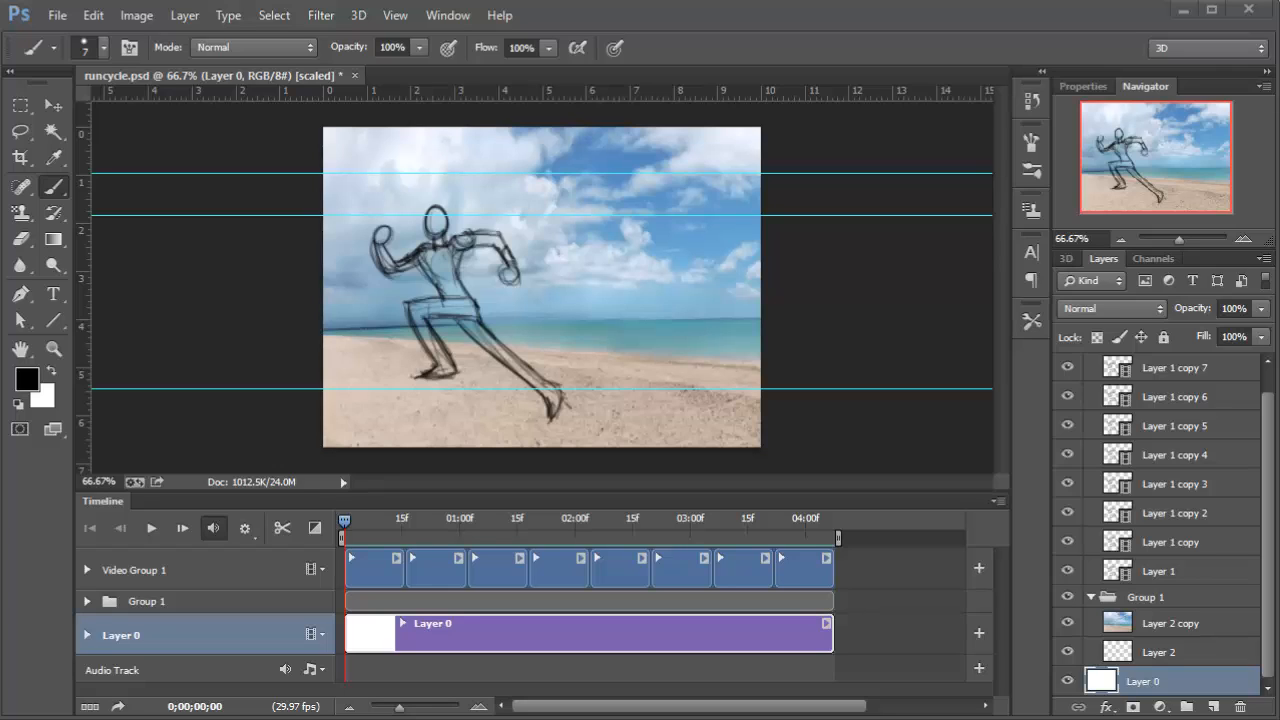
Play back the run cycle animation built from the eight clips in Video Group 1
click(155, 529)
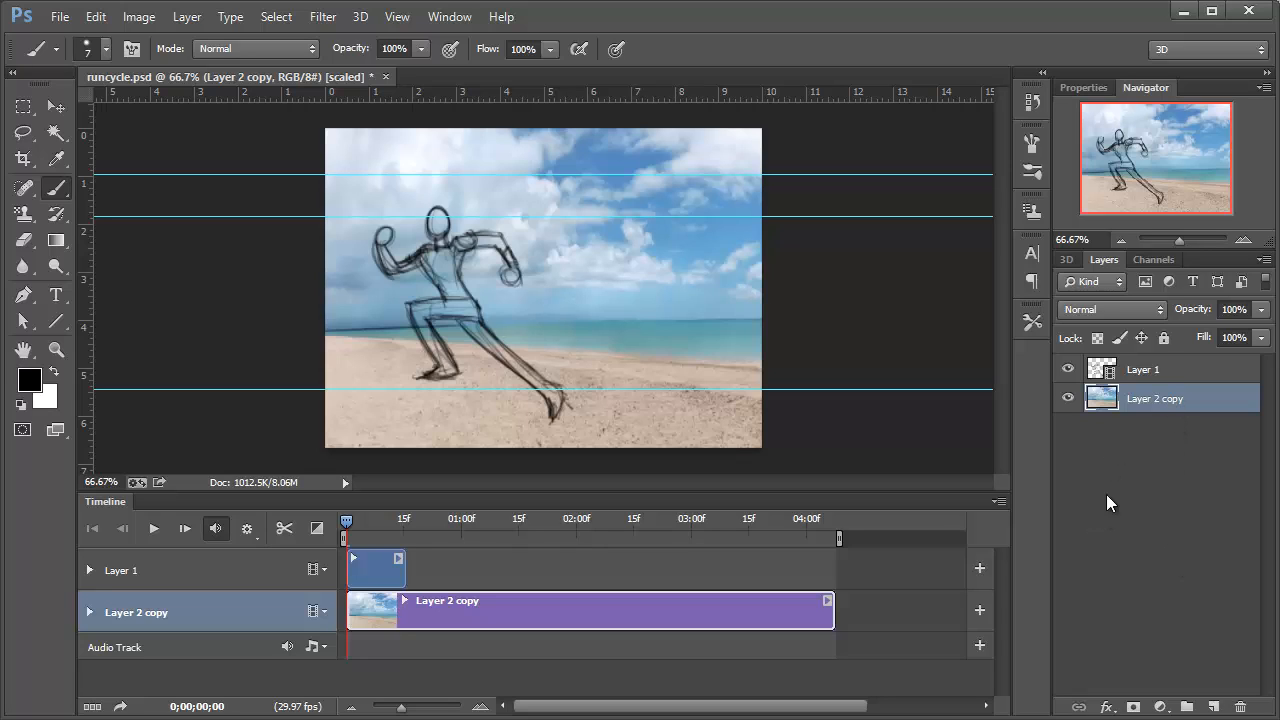
Rename the runner layer to "Dude" and the beach image layer to "Background"
click(1155, 370)
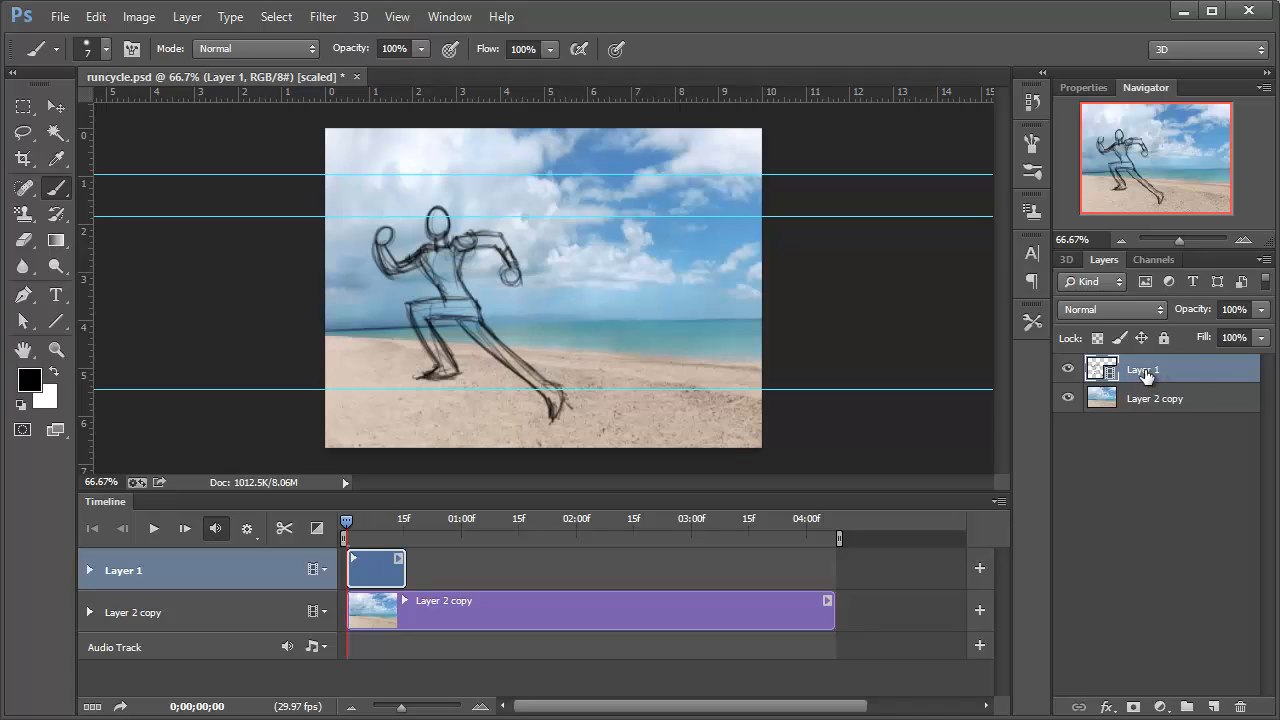
double_click(1145, 370)
text(Dude)
key(Return)
double_click(1141, 400)
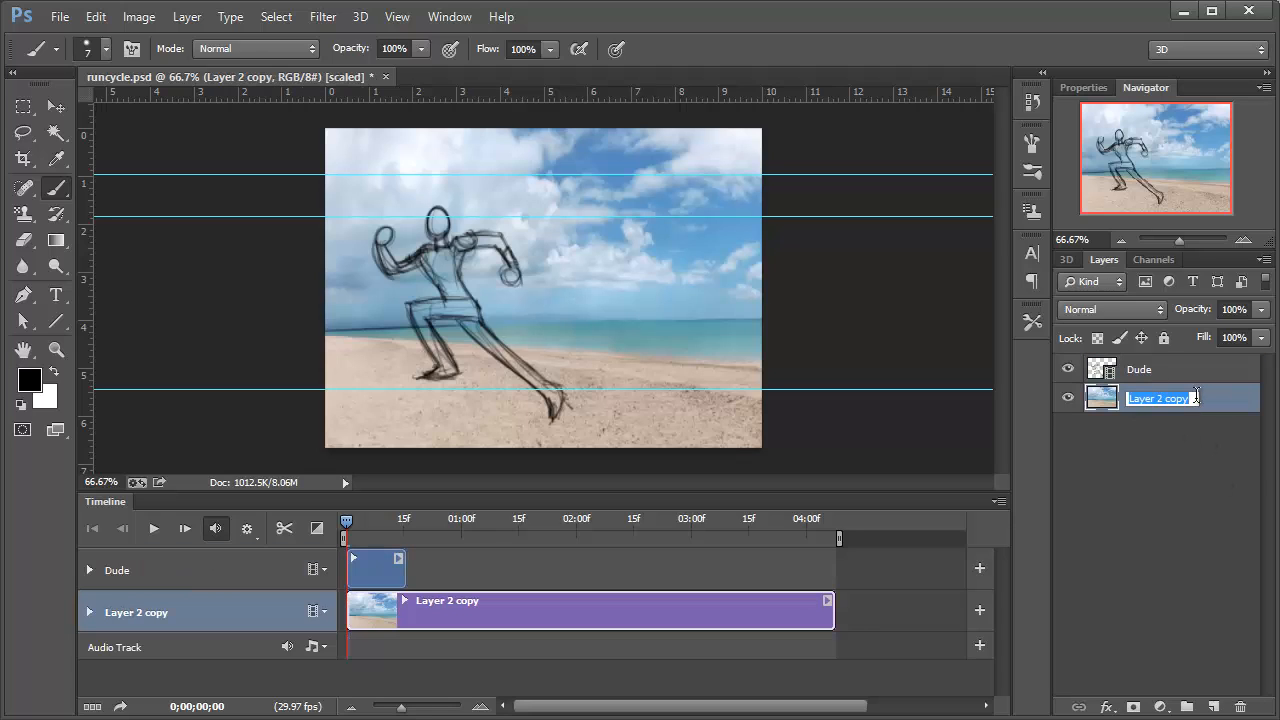
text(Background)
key(Return)
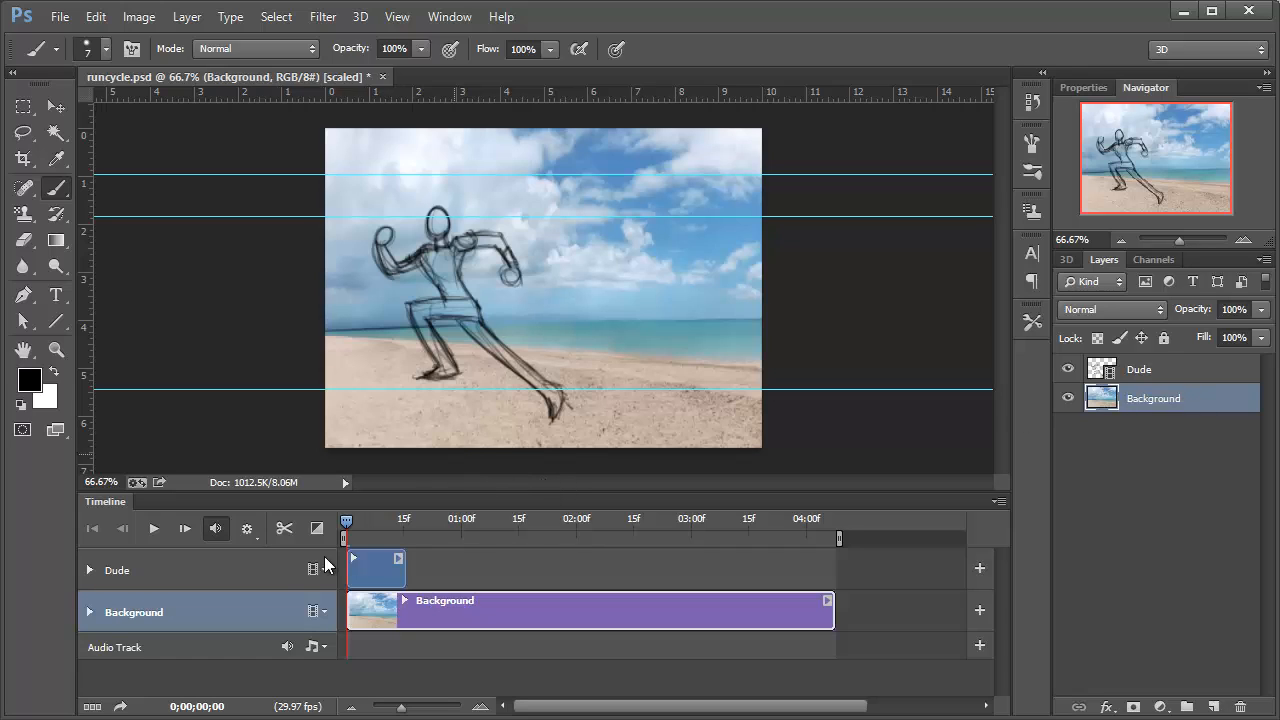
Play back the timeline with the single Dude clip and return the playhead to 0;00;00;05
click(153, 528)
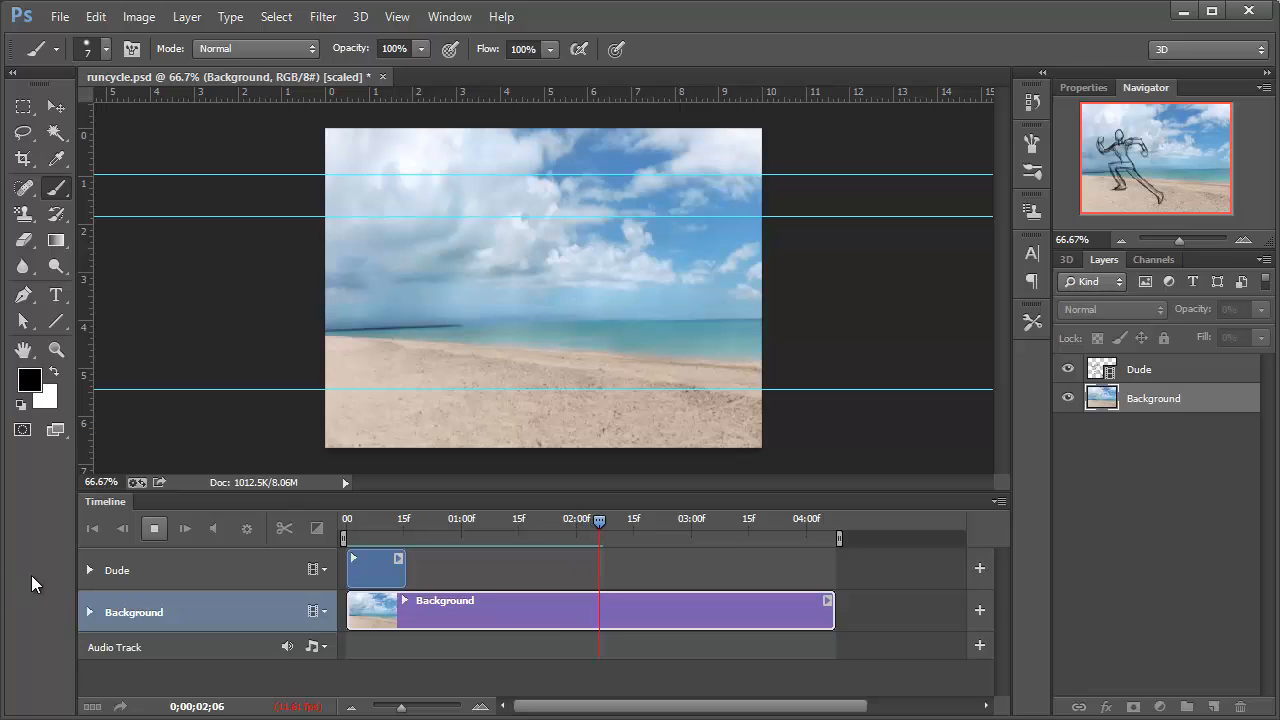
click(155, 530)
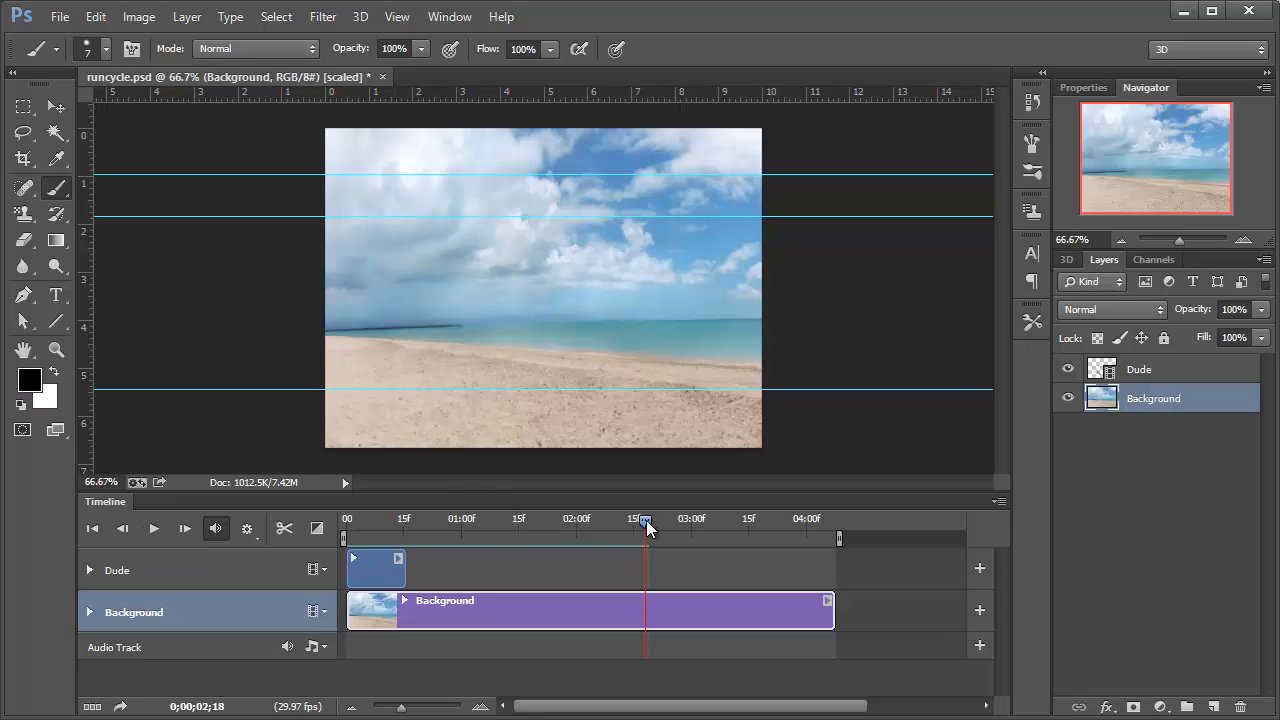
drag(645, 523, 369, 541)
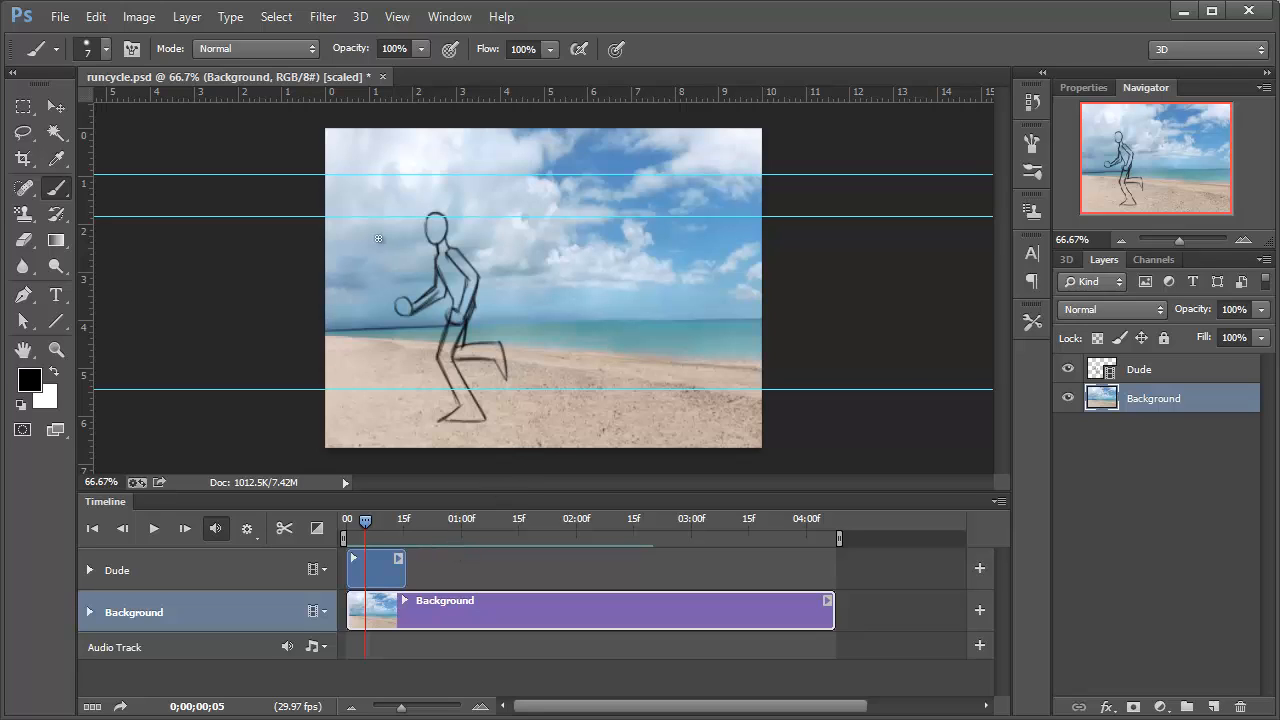
Duplicate the current frame of the Dude video layer at 0;00;00;05
click(185, 17)
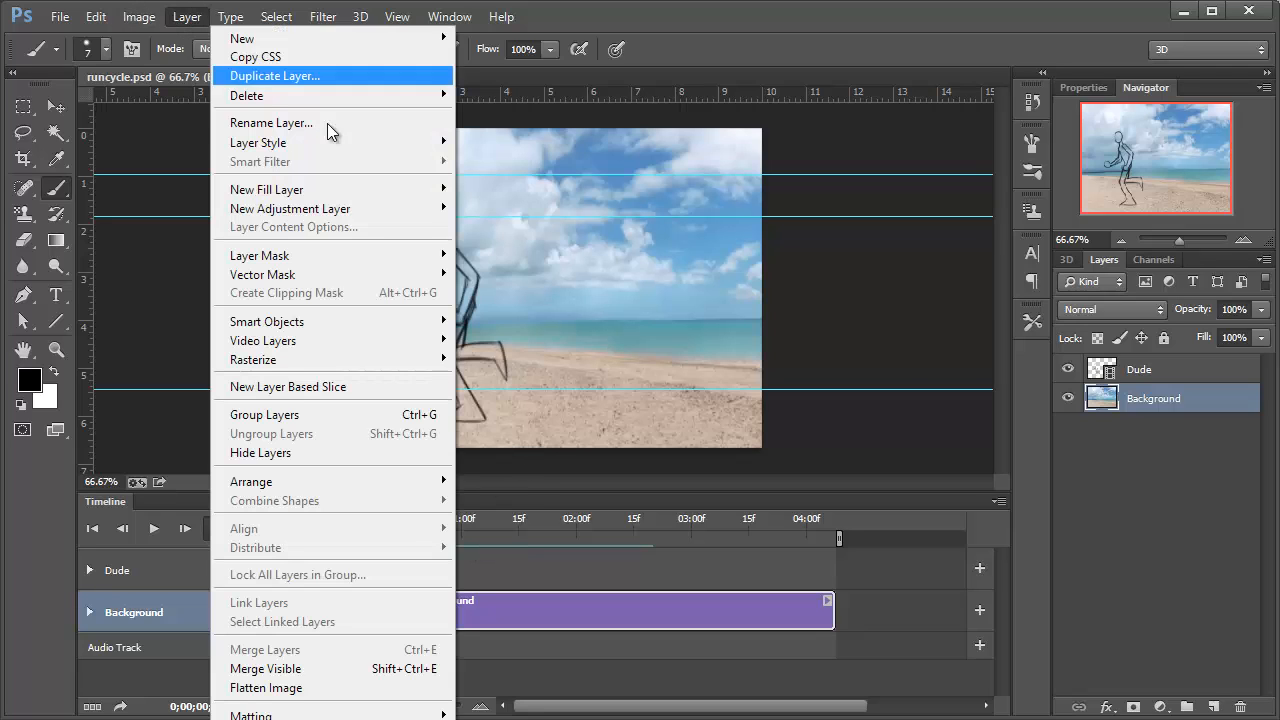
mouse_move(362, 343)
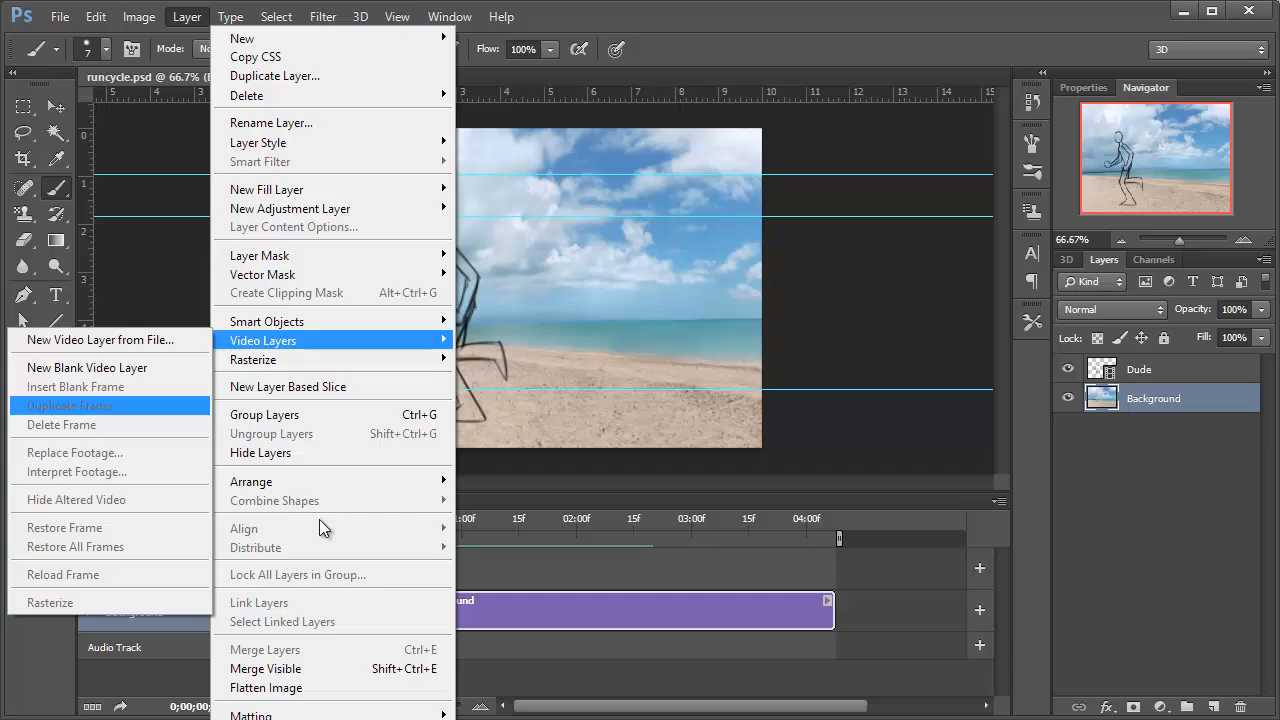
click(545, 575)
click(377, 562)
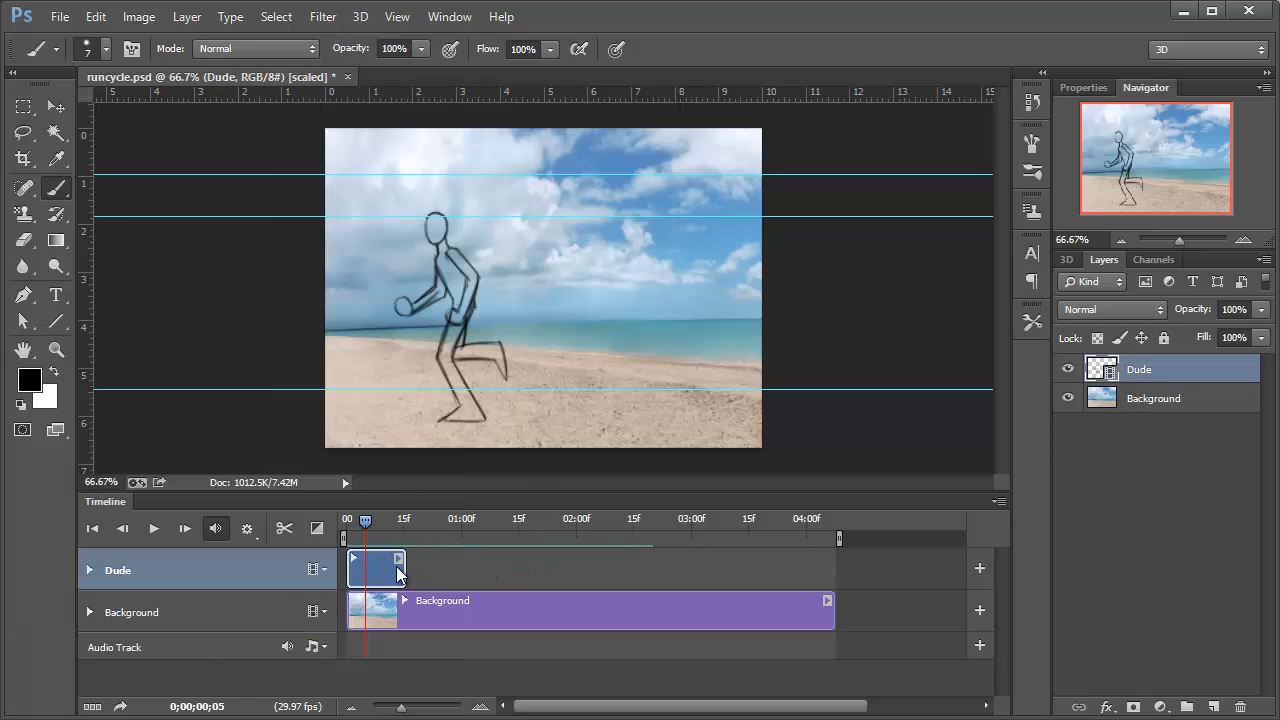
click(188, 17)
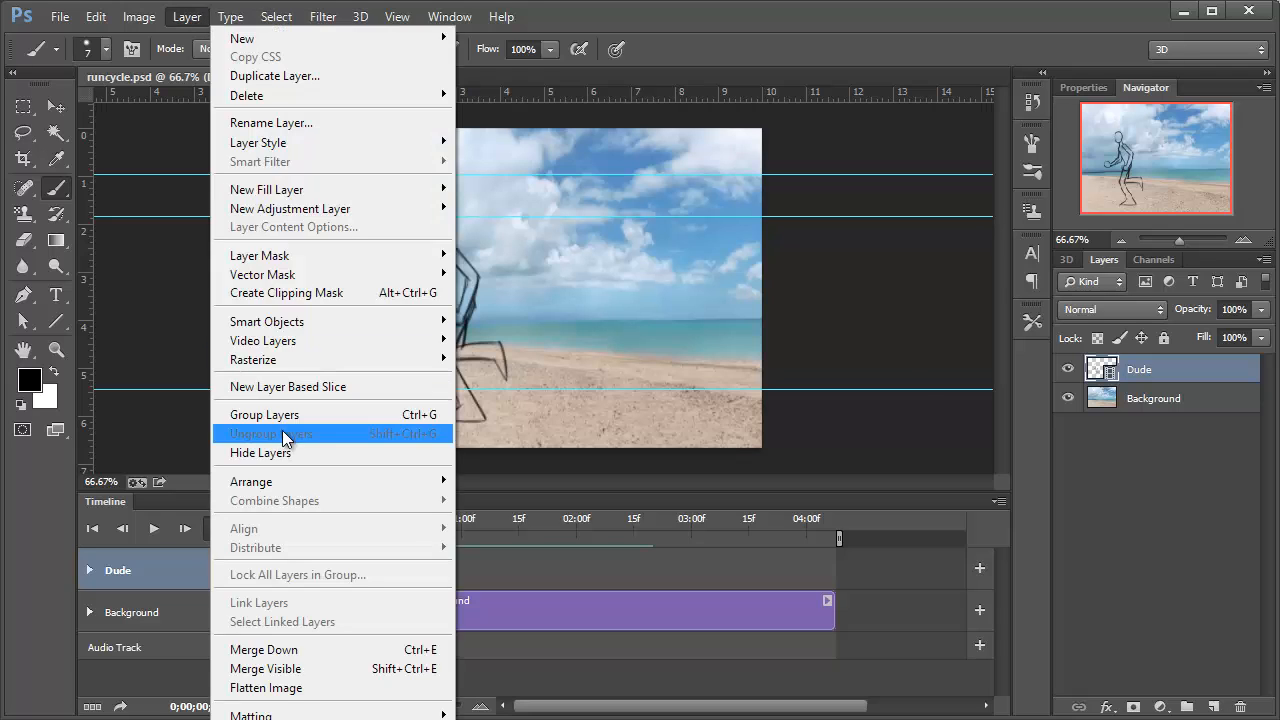
mouse_move(285, 340)
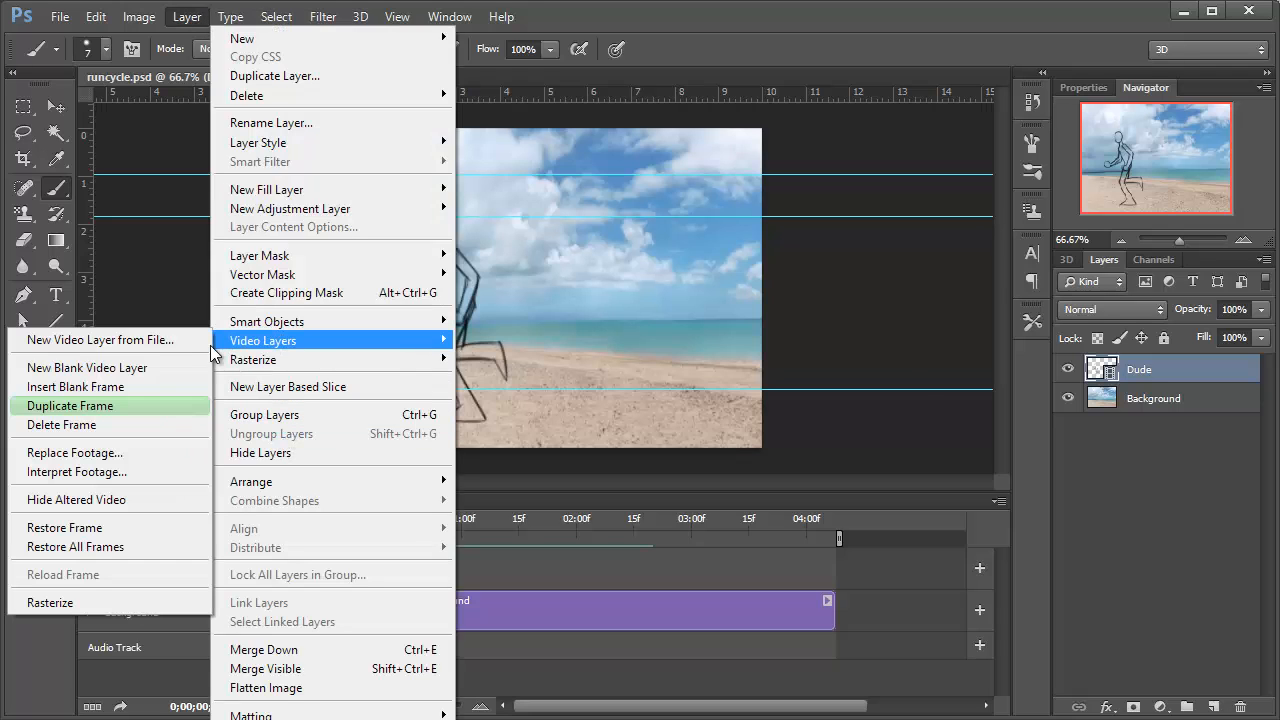
click(126, 404)
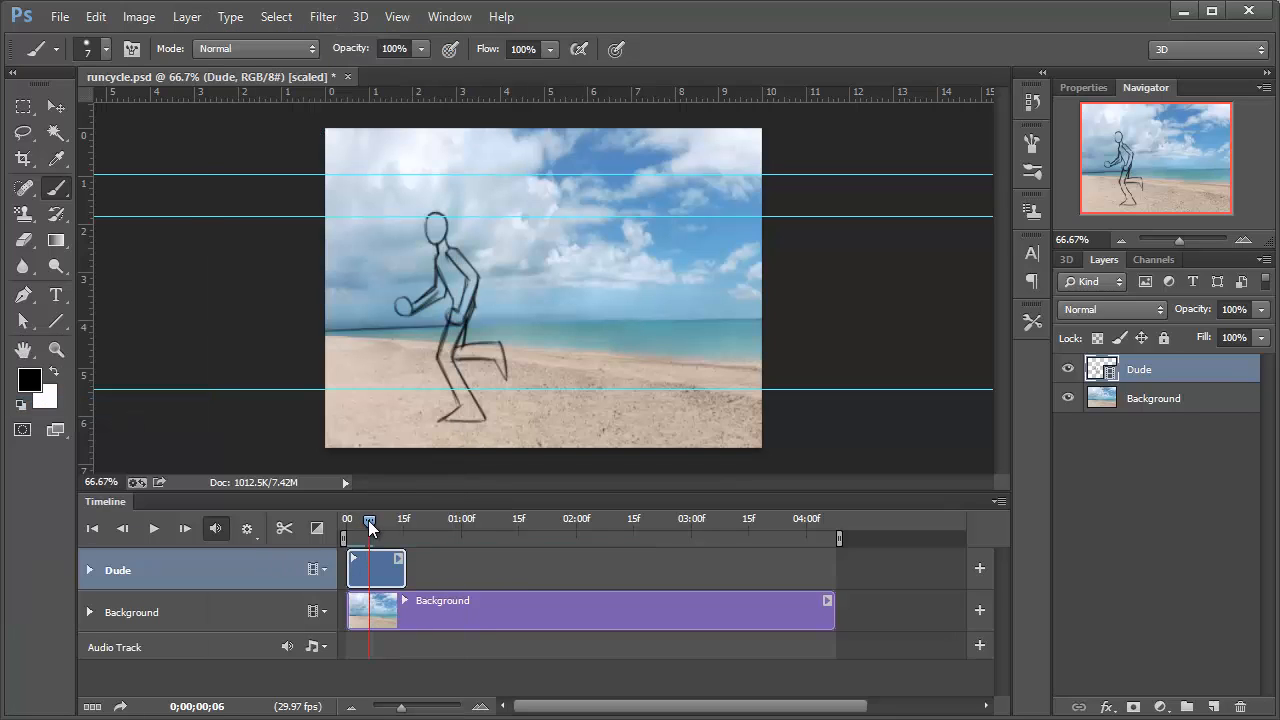
Check individual Dude frames in a magnified timeline and undo the frame duplication
drag(420, 712, 455, 709)
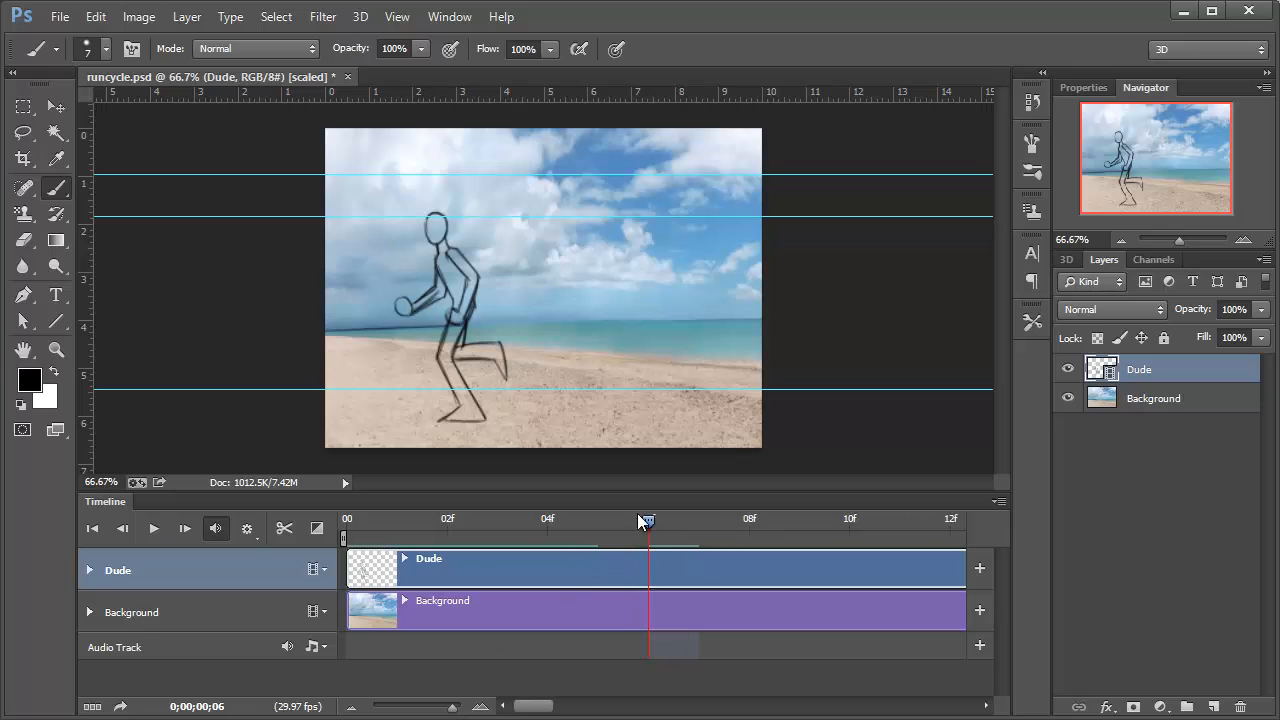
drag(617, 523, 539, 518)
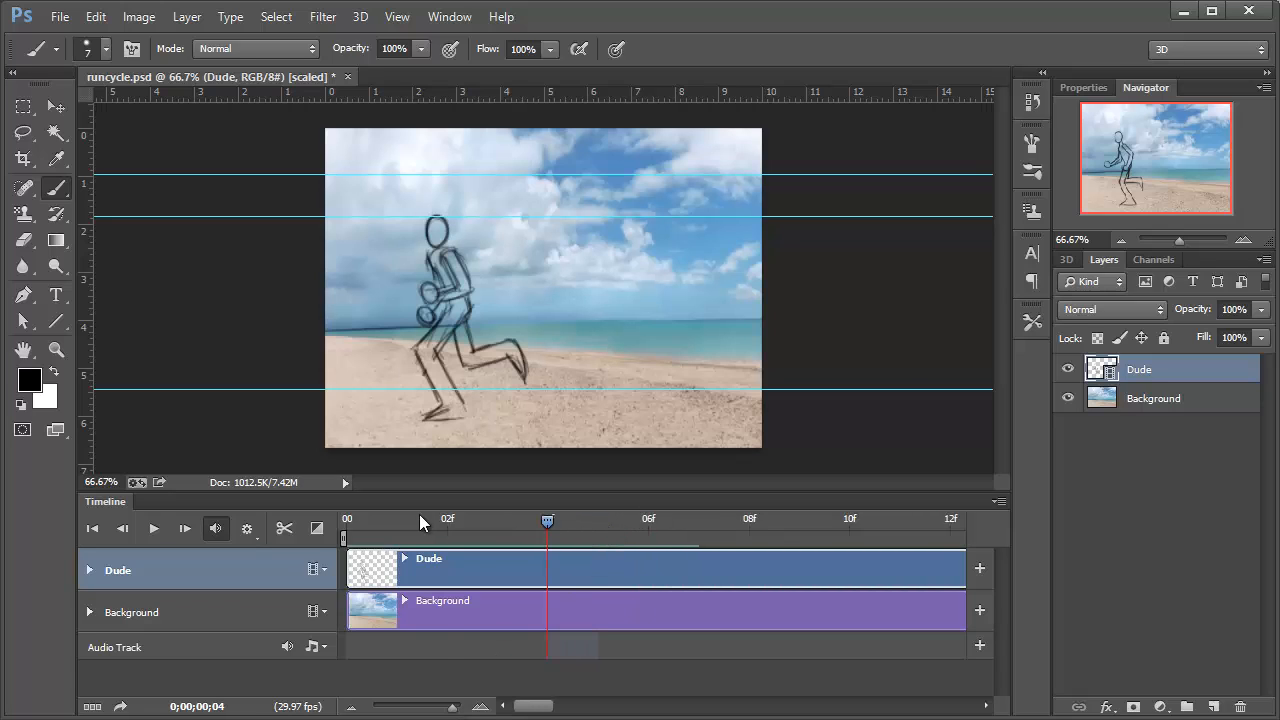
drag(419, 514, 469, 527)
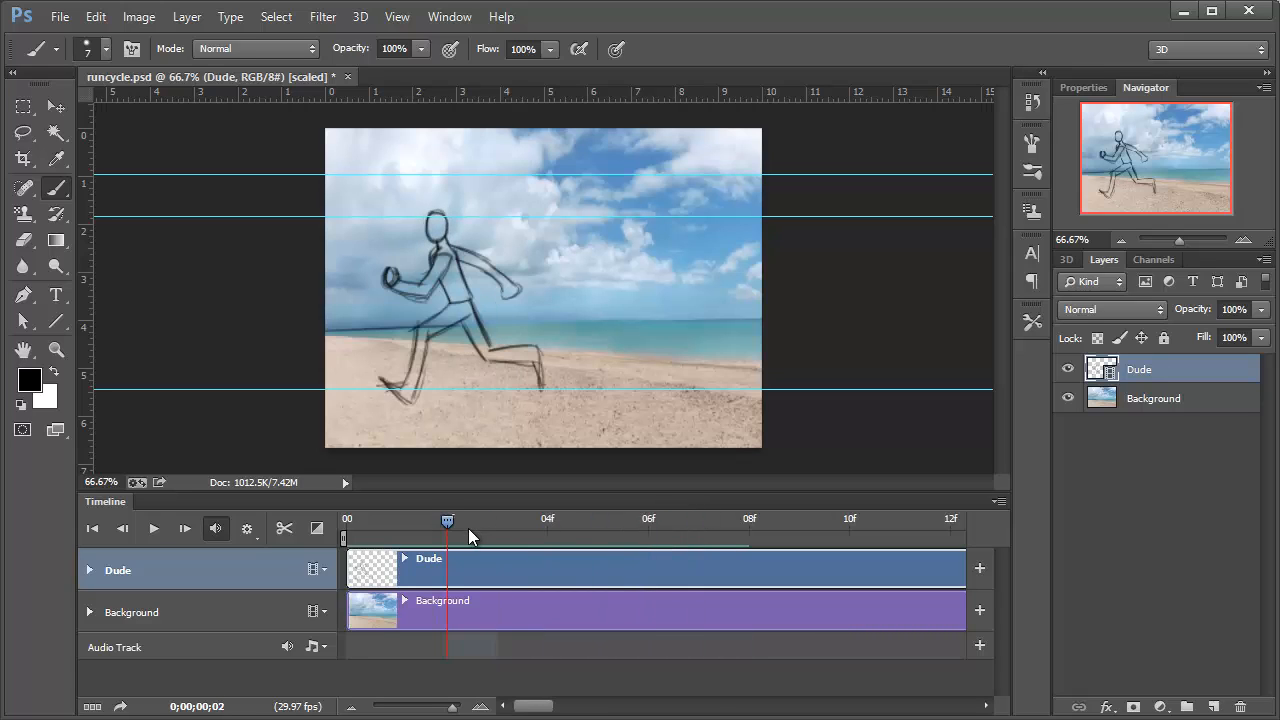
key(ctrl+z)
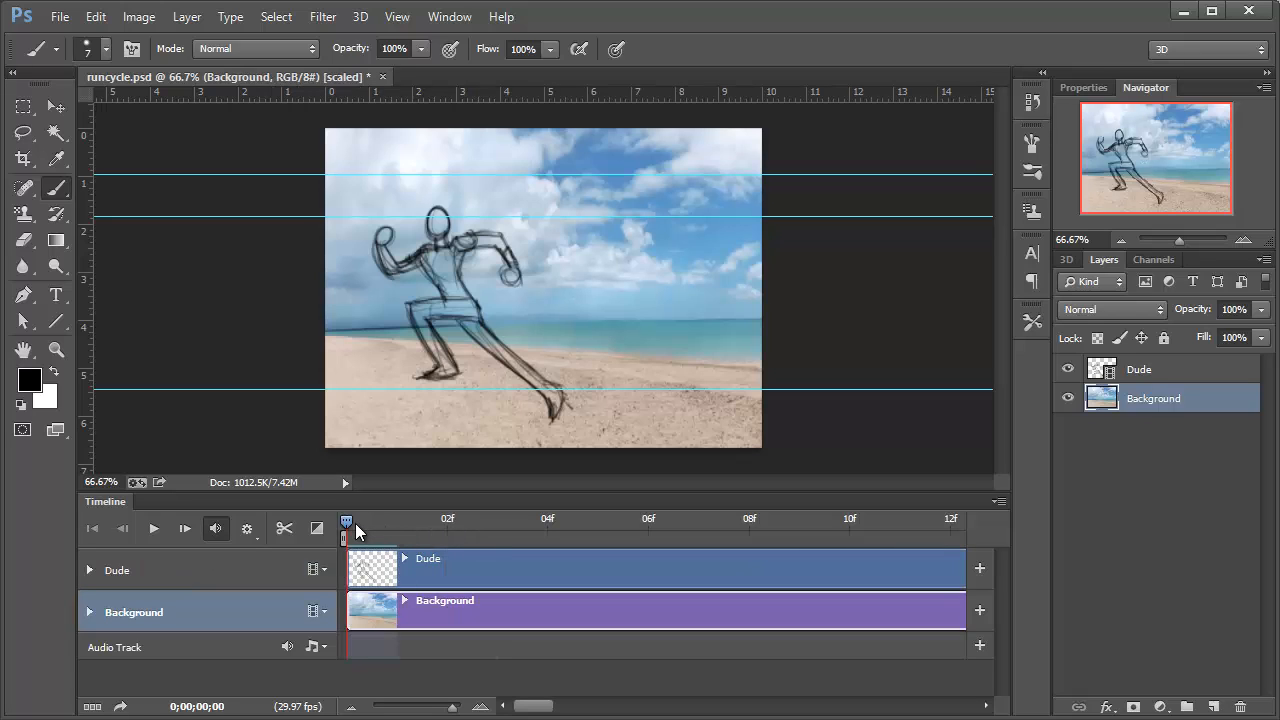
Scrub through the run cycle frames up to 0;00;00;08 and return the playhead to the start
drag(355, 523, 757, 509)
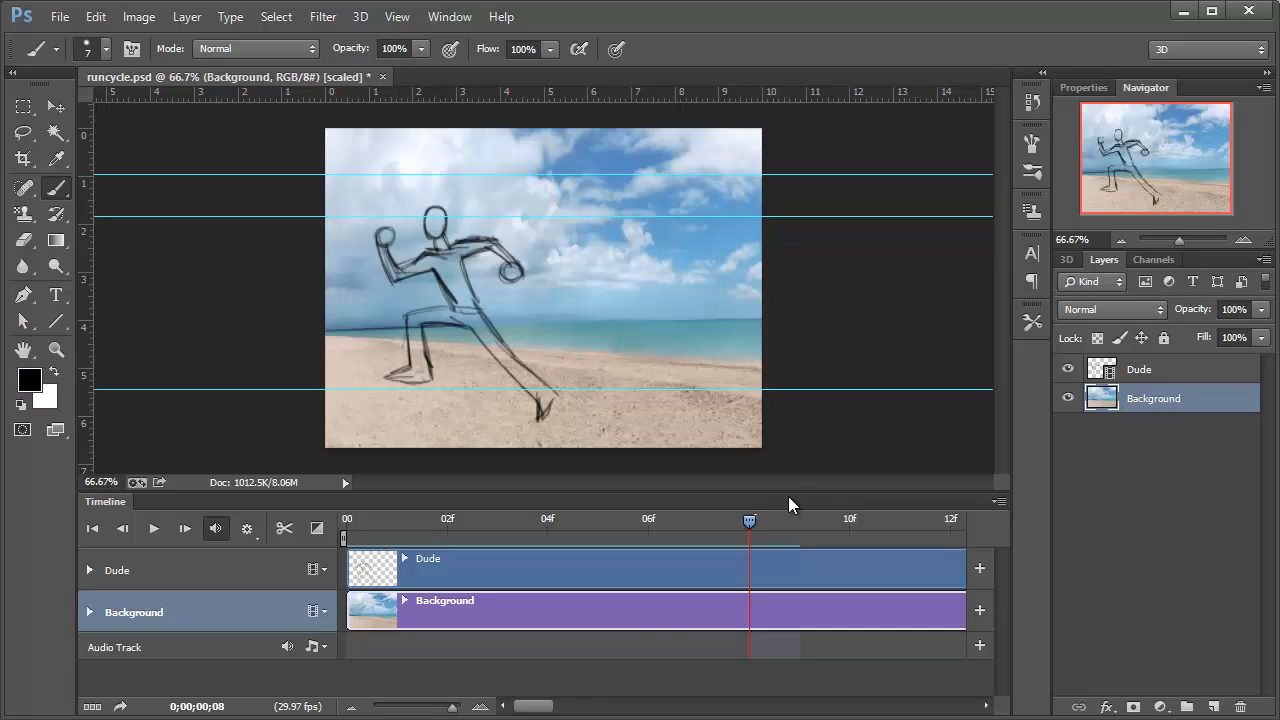
drag(455, 710, 404, 710)
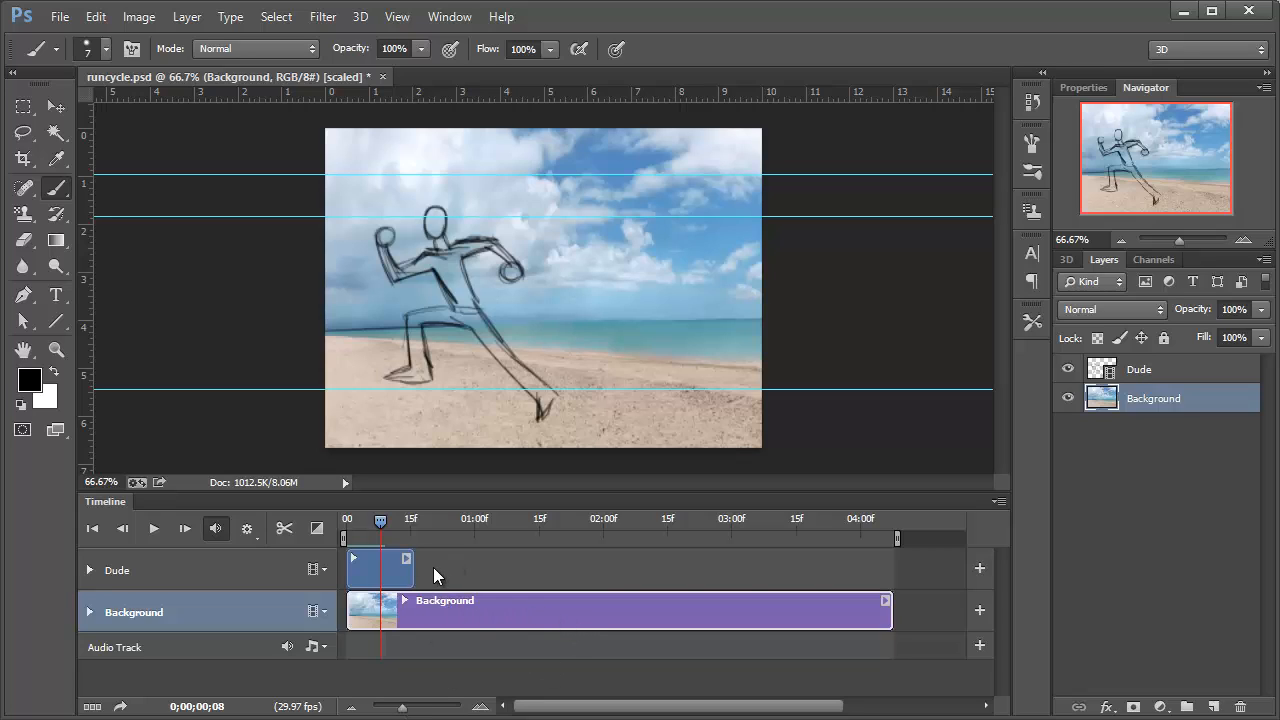
click(377, 578)
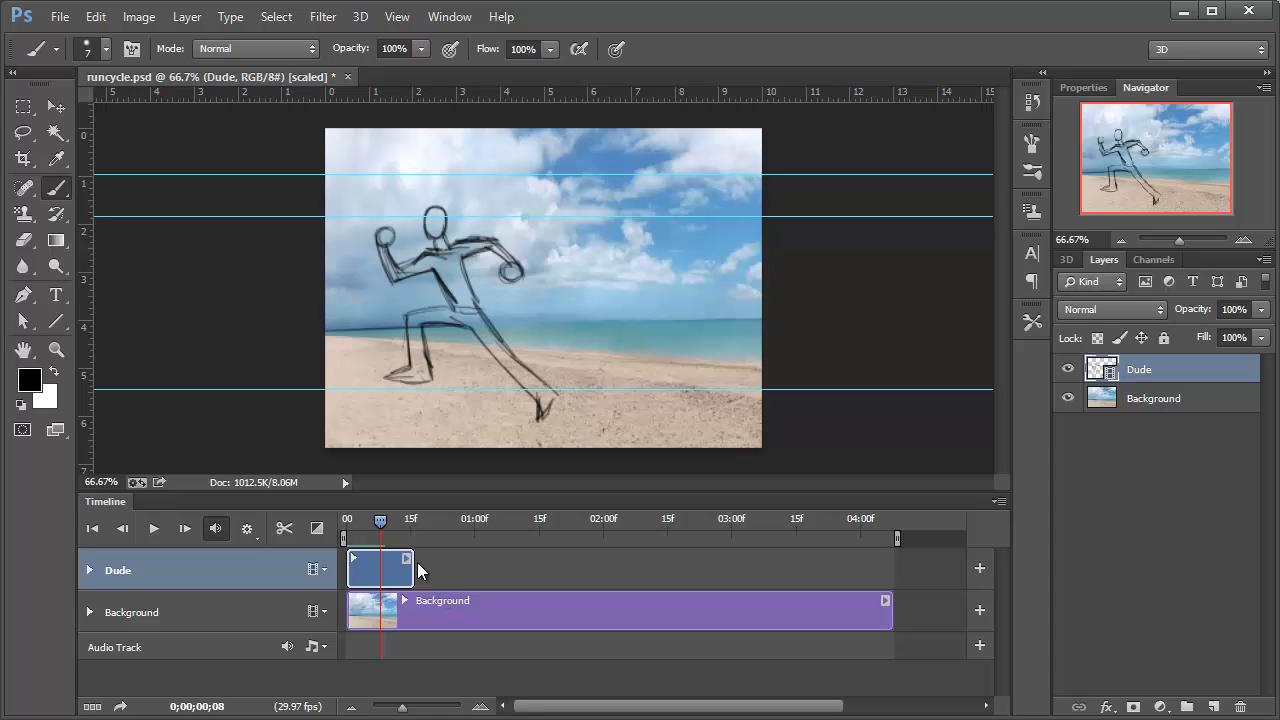
mouse_move(380, 518)
mouse_down()
mouse_move(359, 522)
mouse_move(864, 519)
mouse_move(300, 535)
mouse_up()
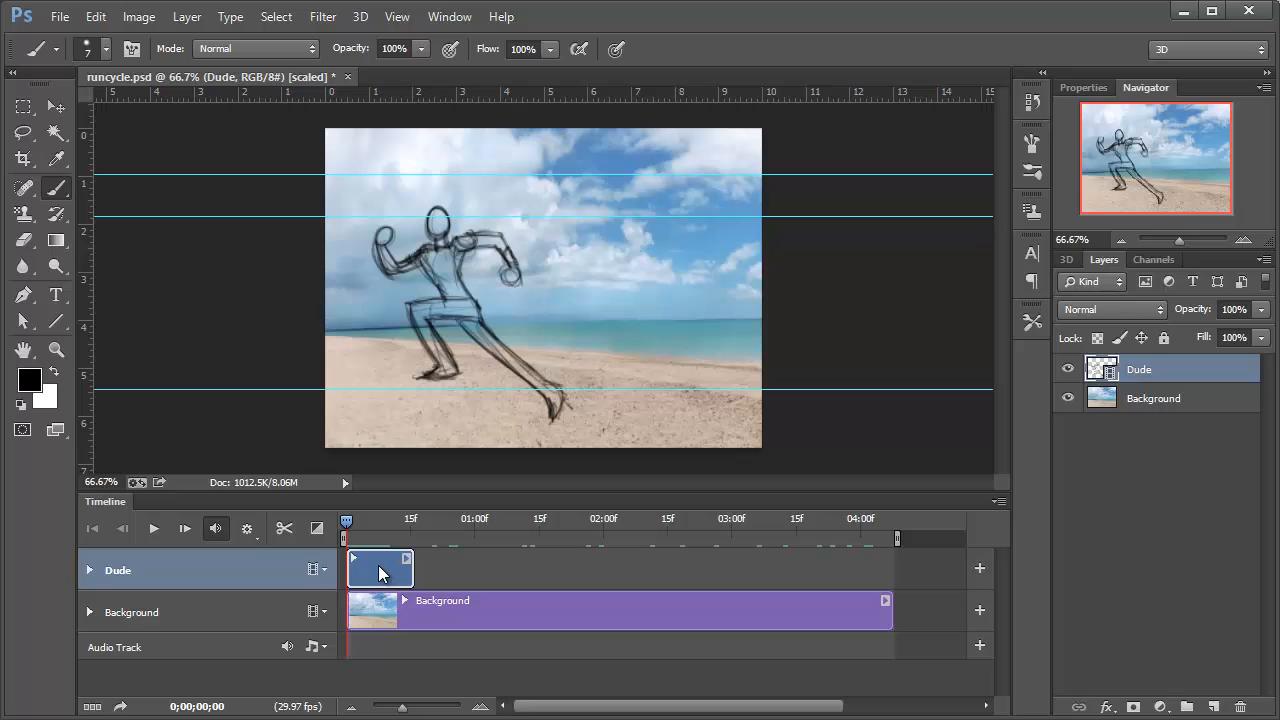
Try shifting the Dude clip along the timeline and duplicating the Dude layer beneath itself, undoing each attempt
mouse_move(380, 570)
mouse_down()
mouse_move(443, 574)
mouse_move(443, 555)
mouse_up()
key(ctrl+alt+z)
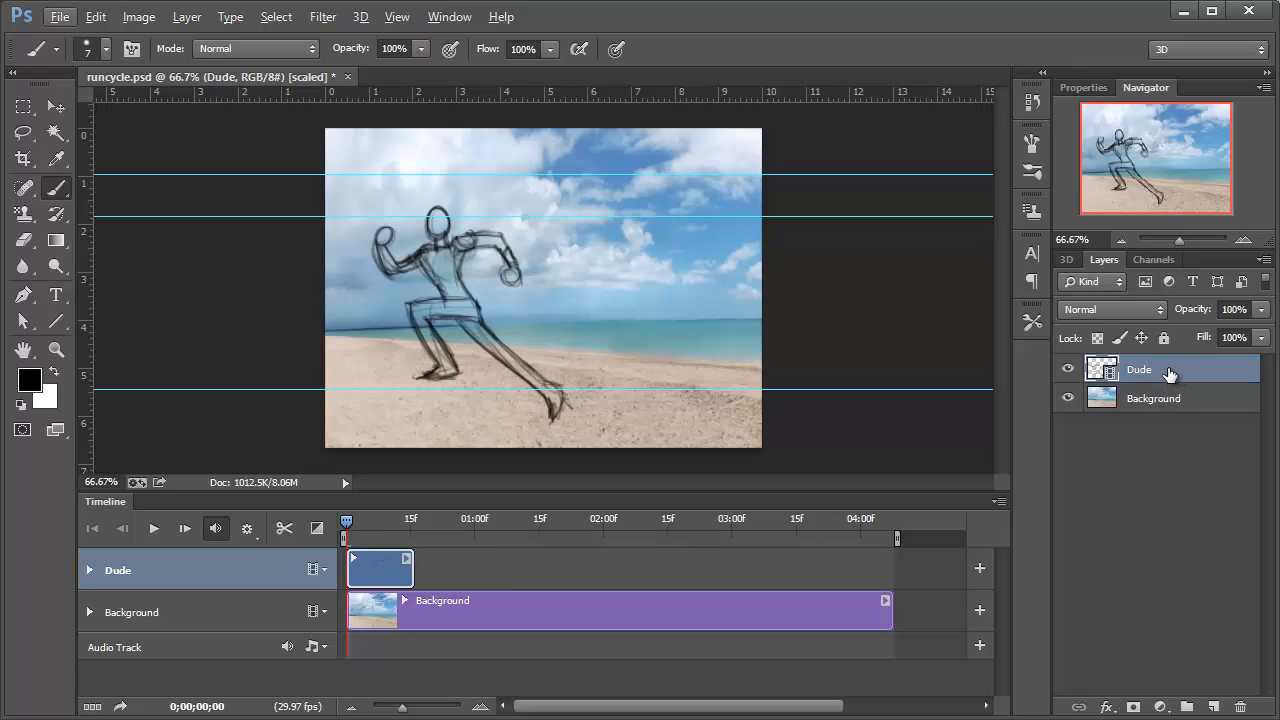
drag(1158, 372, 1166, 400)
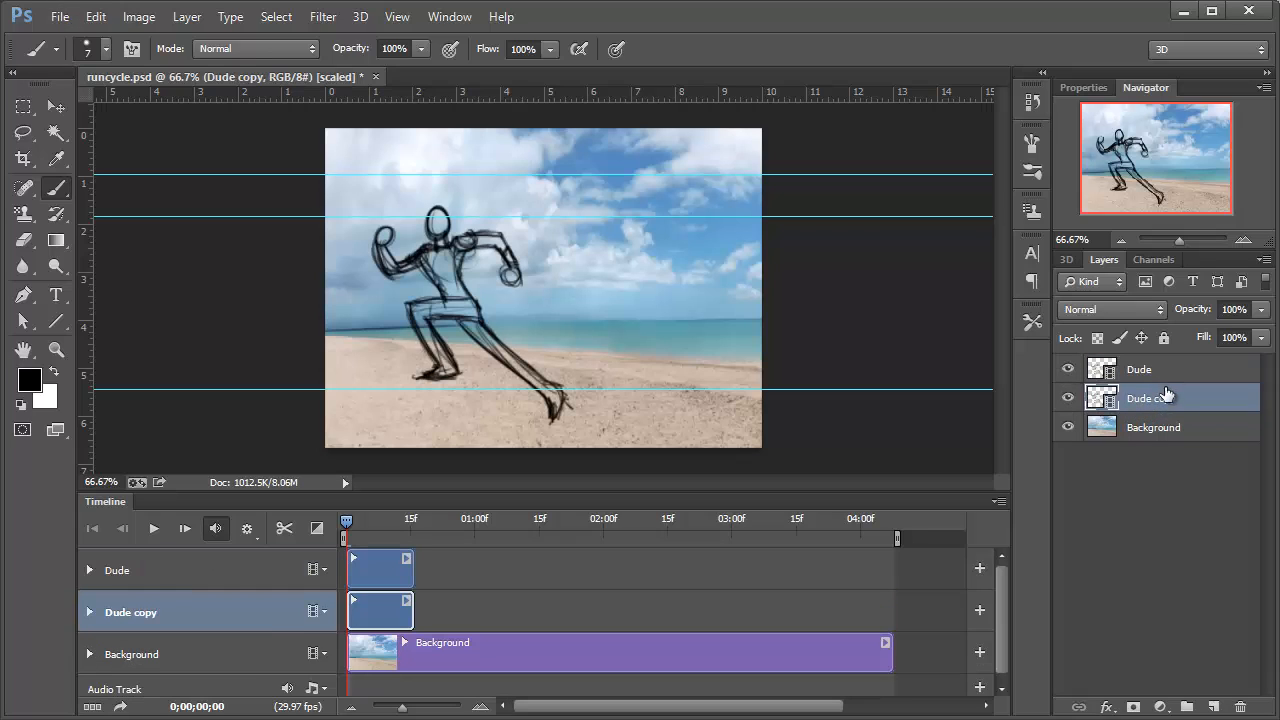
key(ctrl+alt+z)
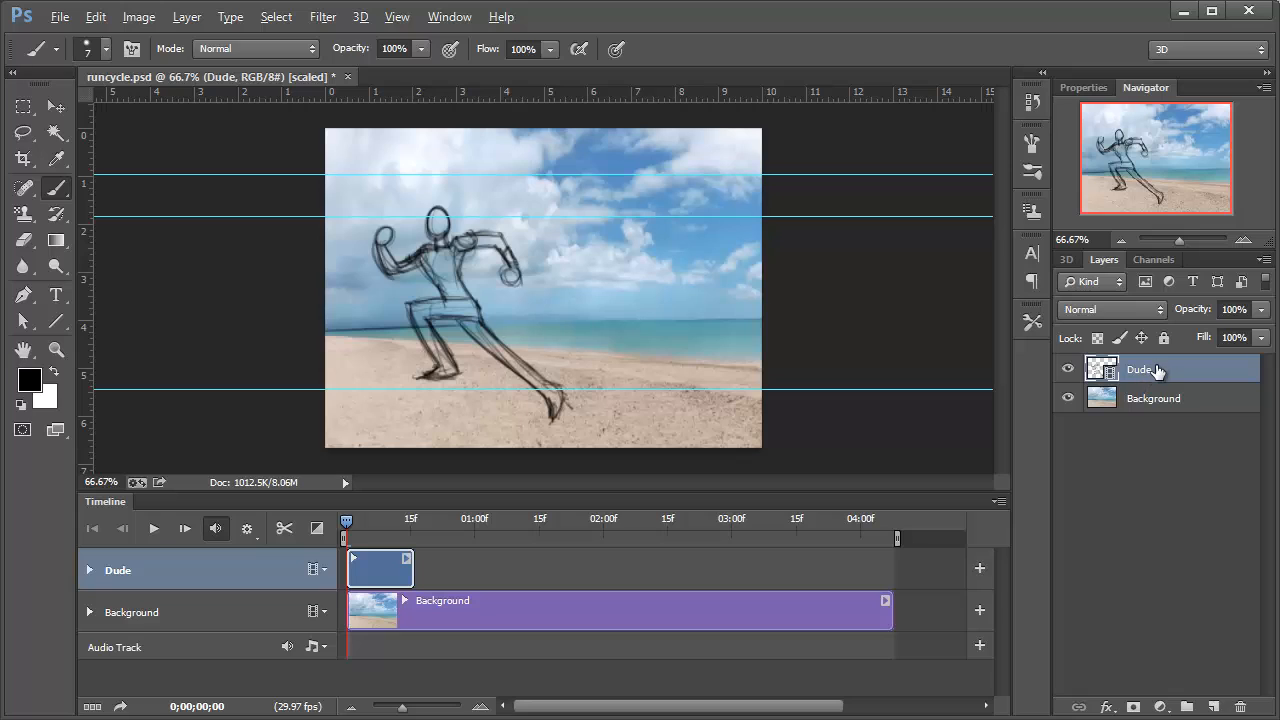
drag(1167, 372, 1166, 400)
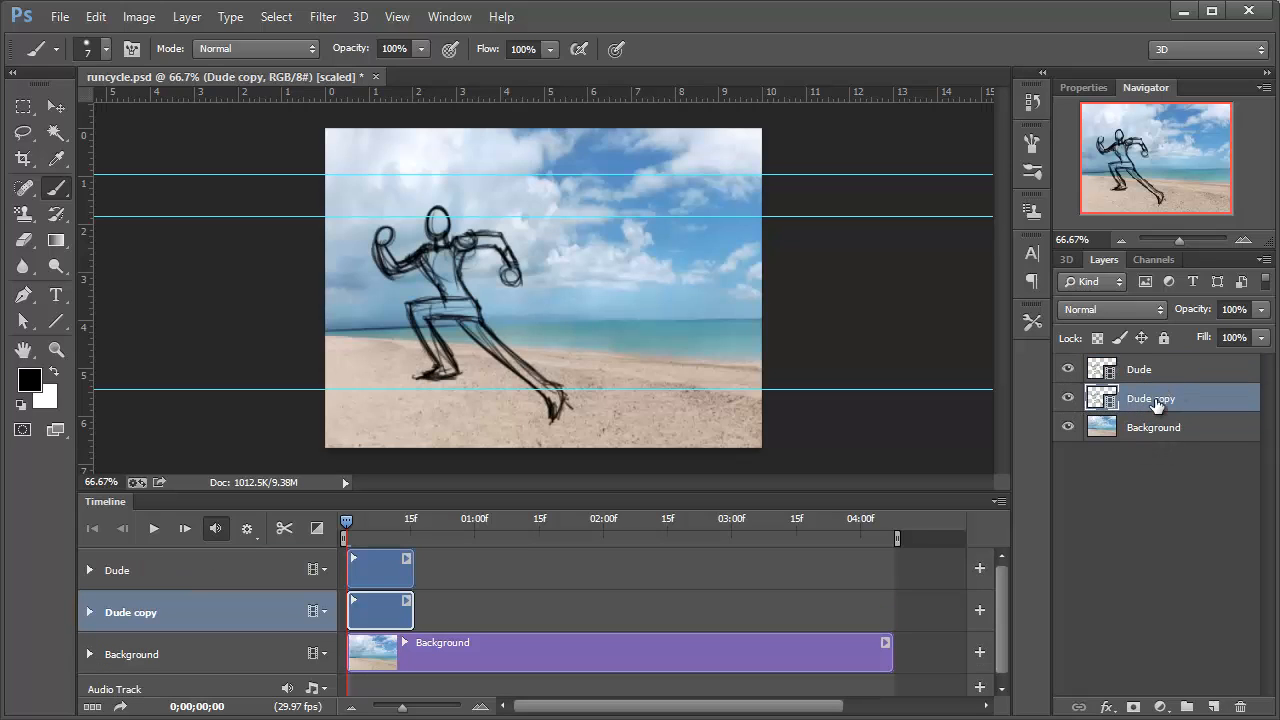
key(ctrl+z)
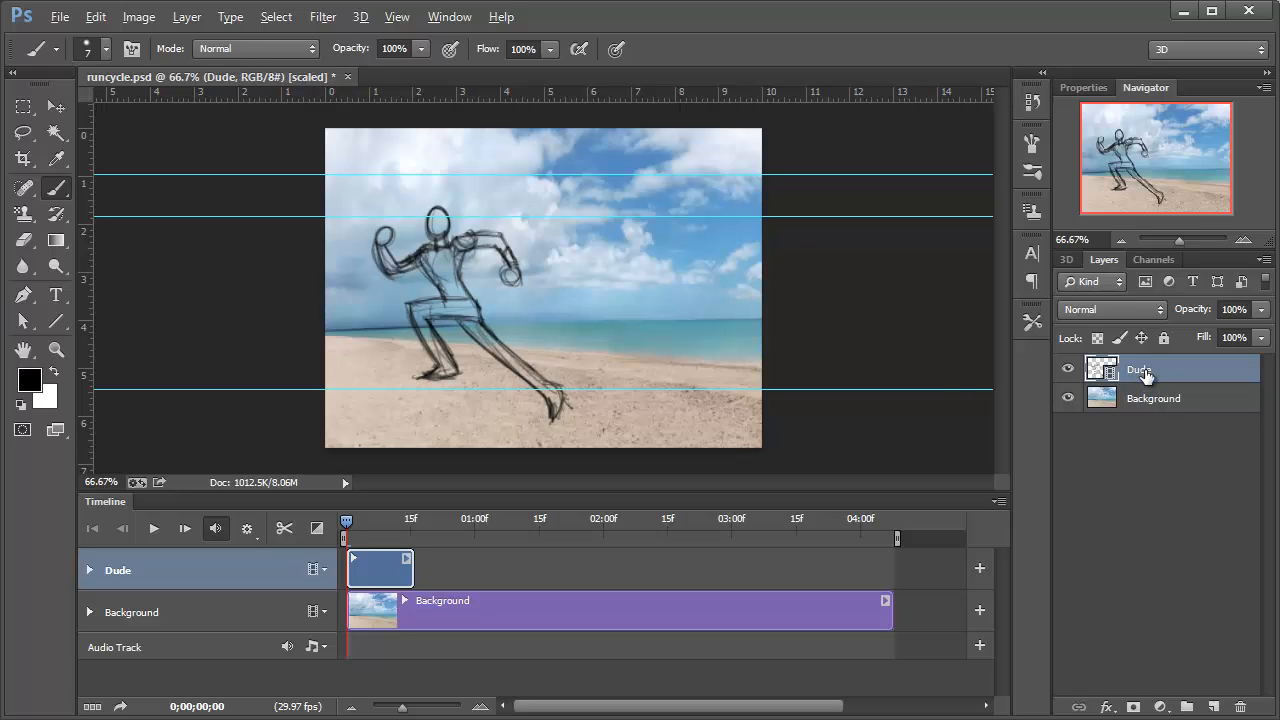
Duplicate the Dude layer beneath itself, place the copy's clip directly after the original clip, and play back the result
drag(1151, 376, 1172, 392)
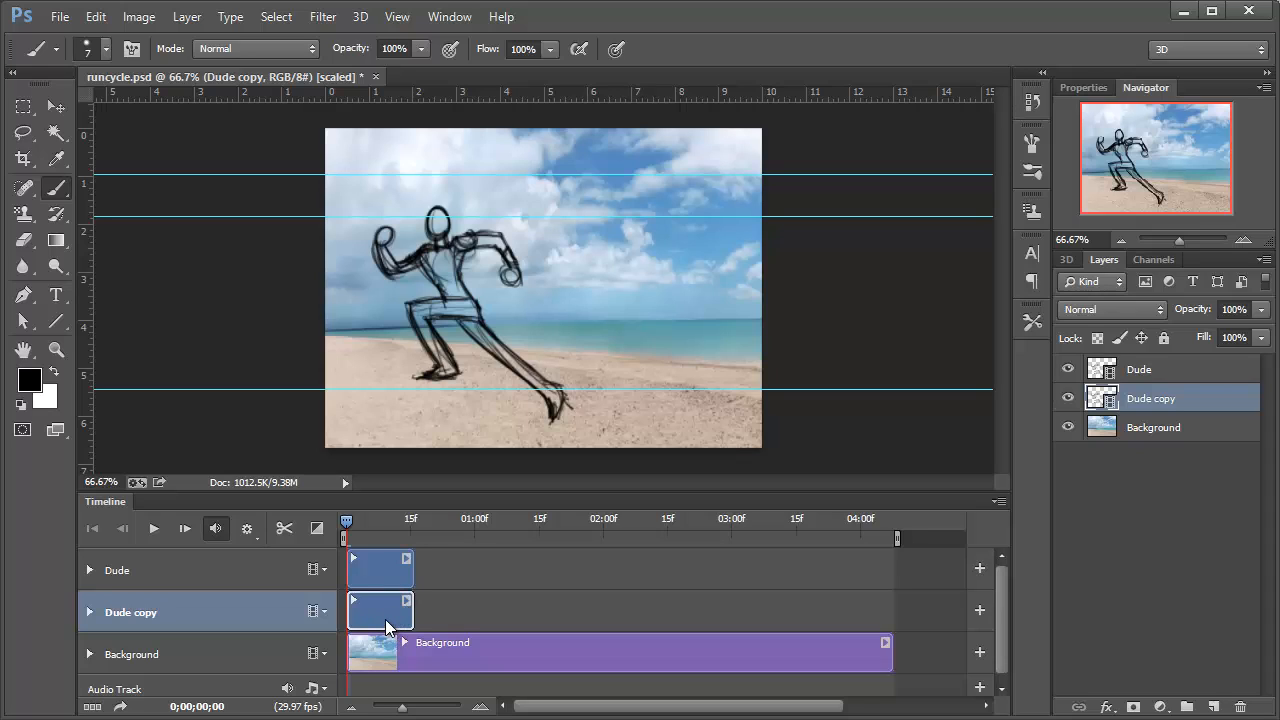
drag(386, 615, 446, 621)
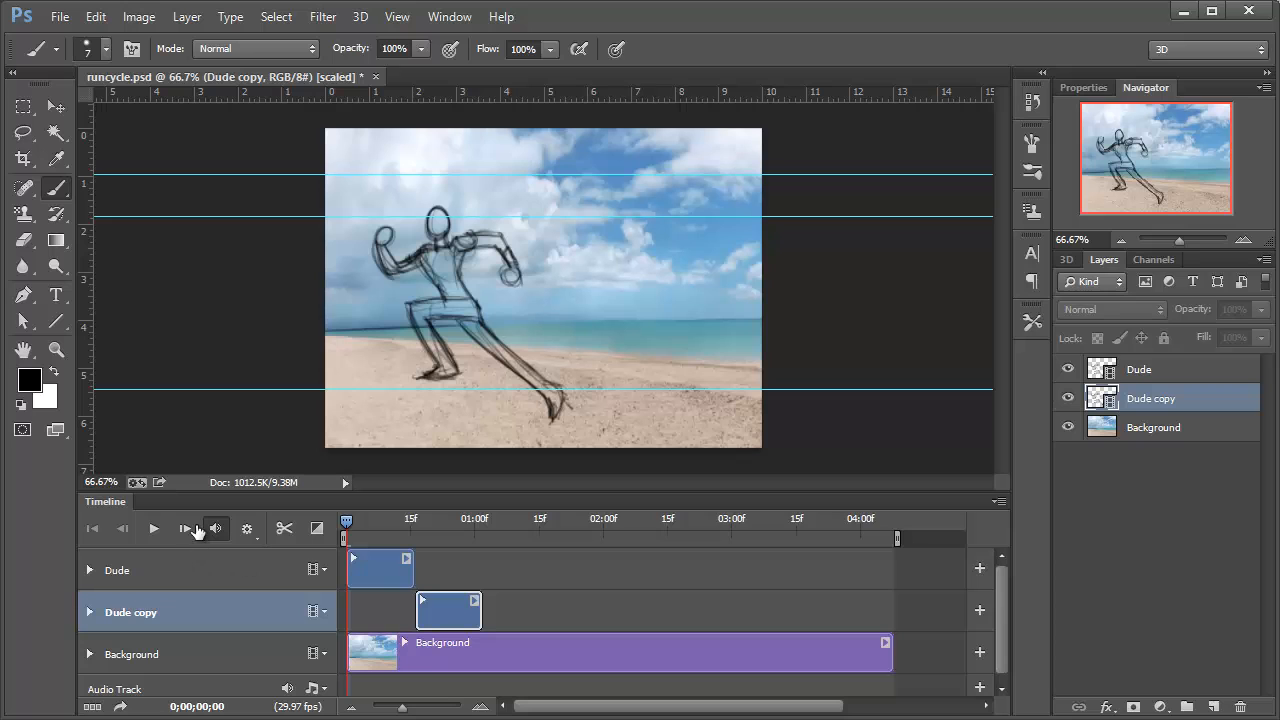
click(153, 528)
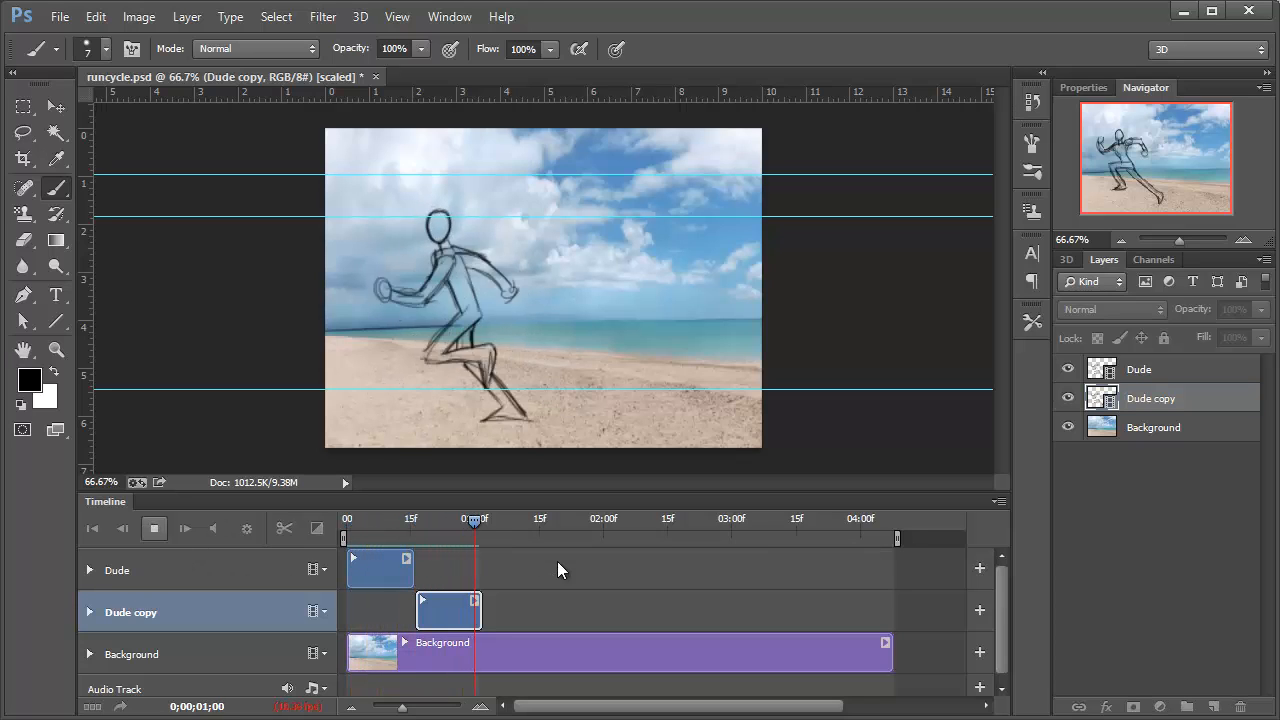
click(153, 529)
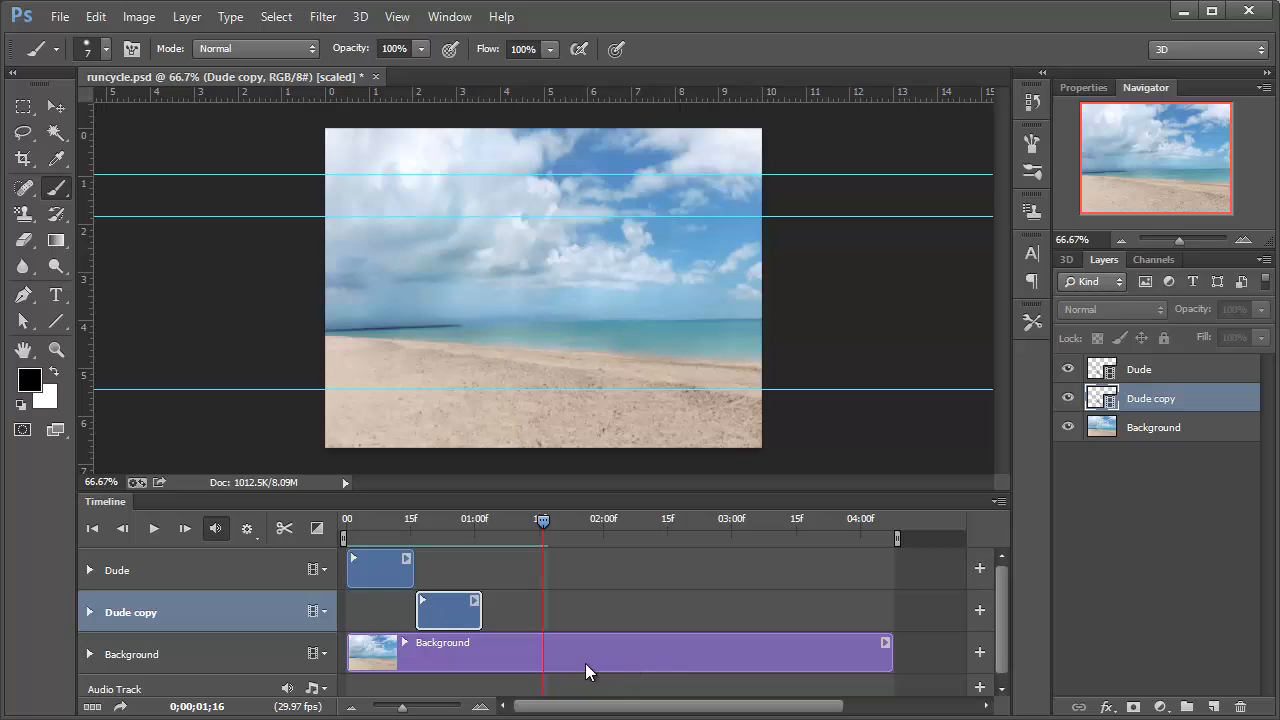
Duplicate the Dude copy layer three more times and place the new clips end to end after the second clip
mouse_move(449, 614)
mouse_down()
mouse_move(514, 629)
mouse_move(450, 632)
mouse_move(451, 566)
mouse_move(445, 611)
mouse_up()
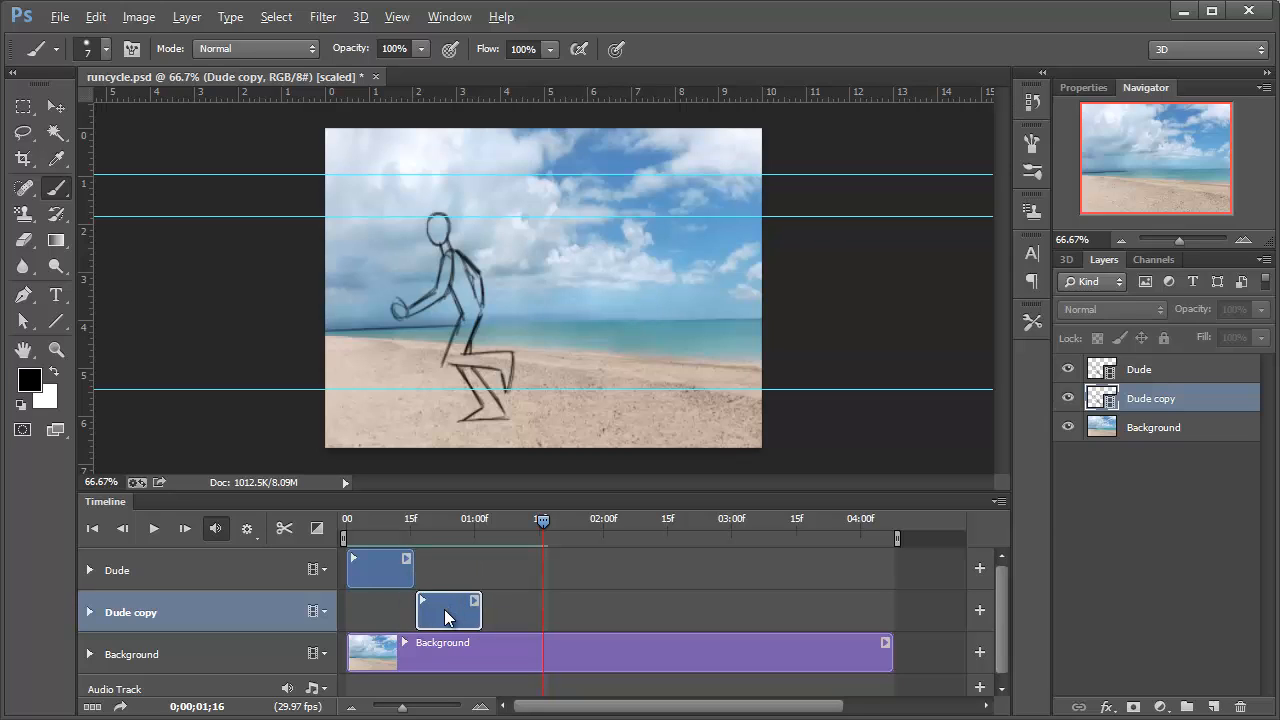
drag(1190, 412, 1138, 482)
scroll(527, 640, down, 1)
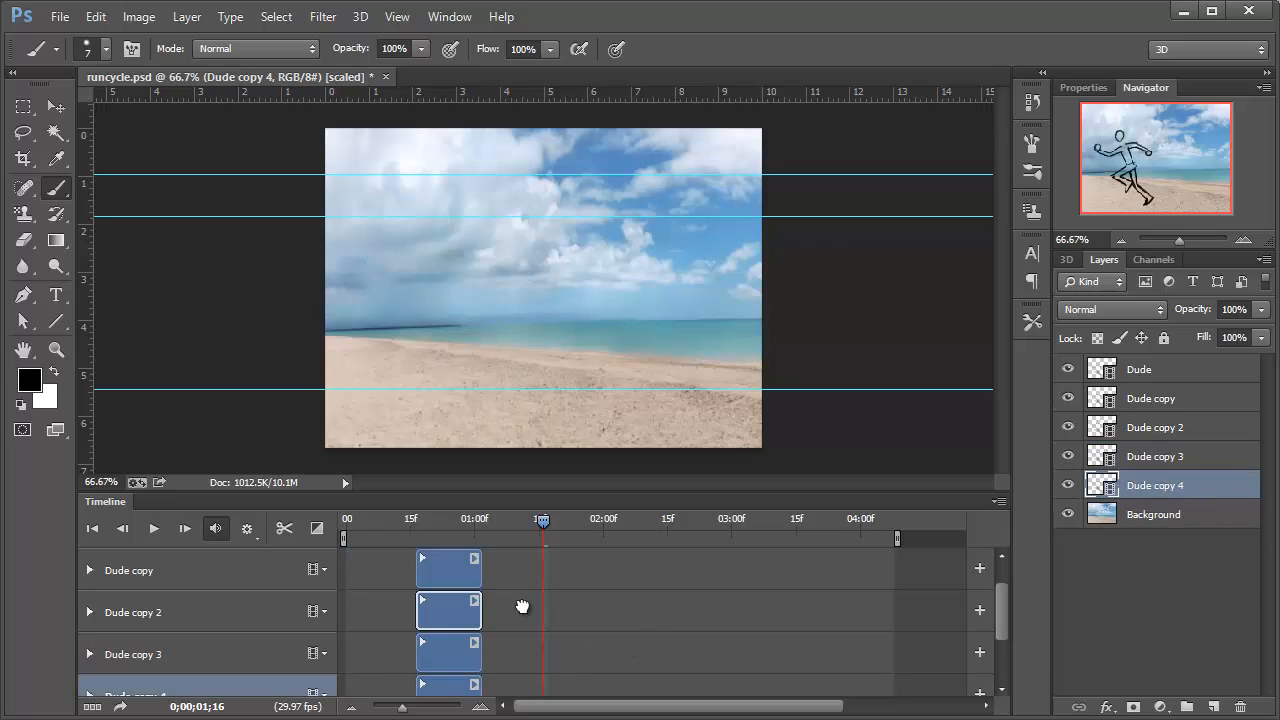
drag(455, 611, 523, 609)
drag(473, 659, 588, 655)
drag(467, 685, 652, 598)
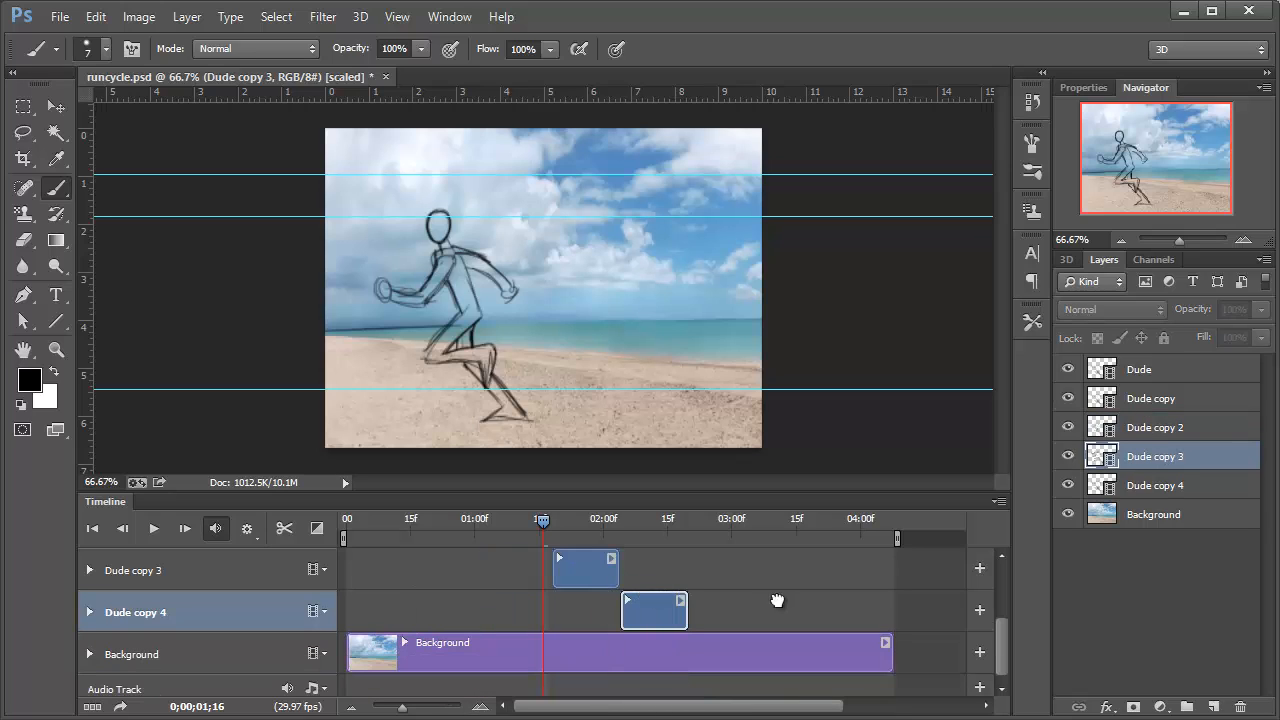
Duplicate the Dude copy 4 layer three times, place the new clips end to end after it, and play back the result
key(ctrl+j)
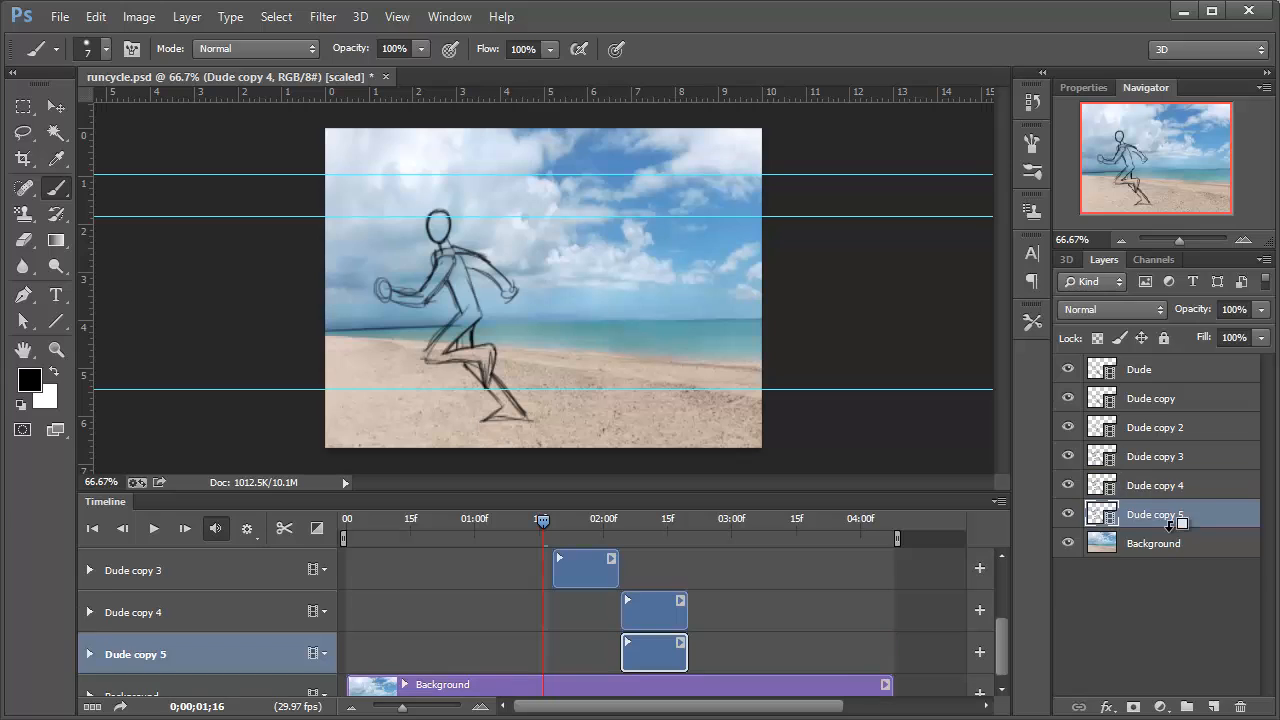
key(ctrl+j)
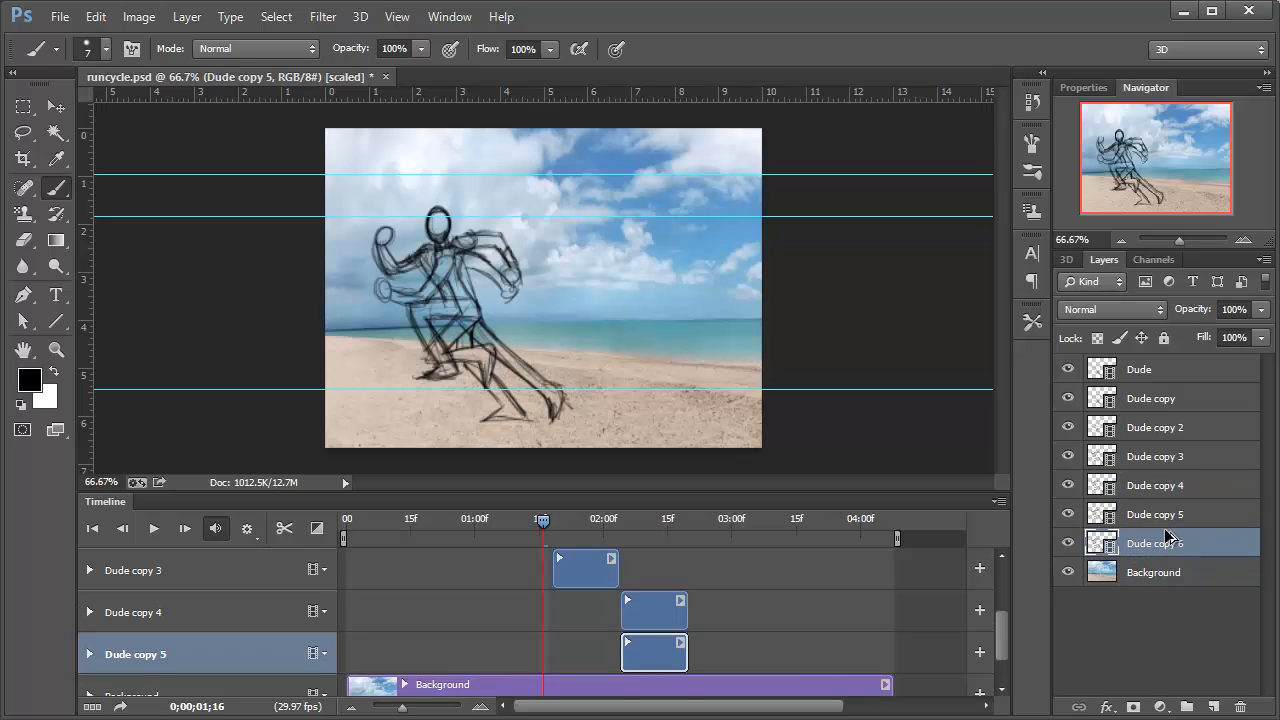
key(ctrl+j)
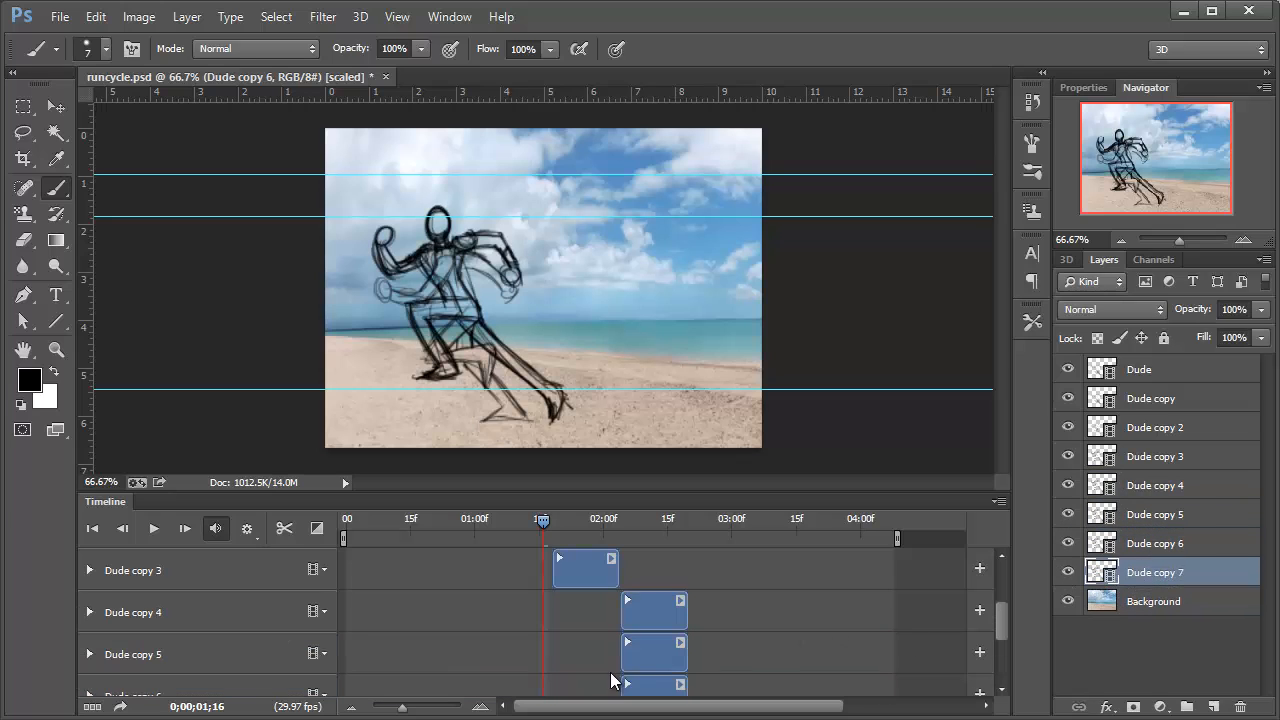
click(726, 655)
drag(726, 655, 809, 654)
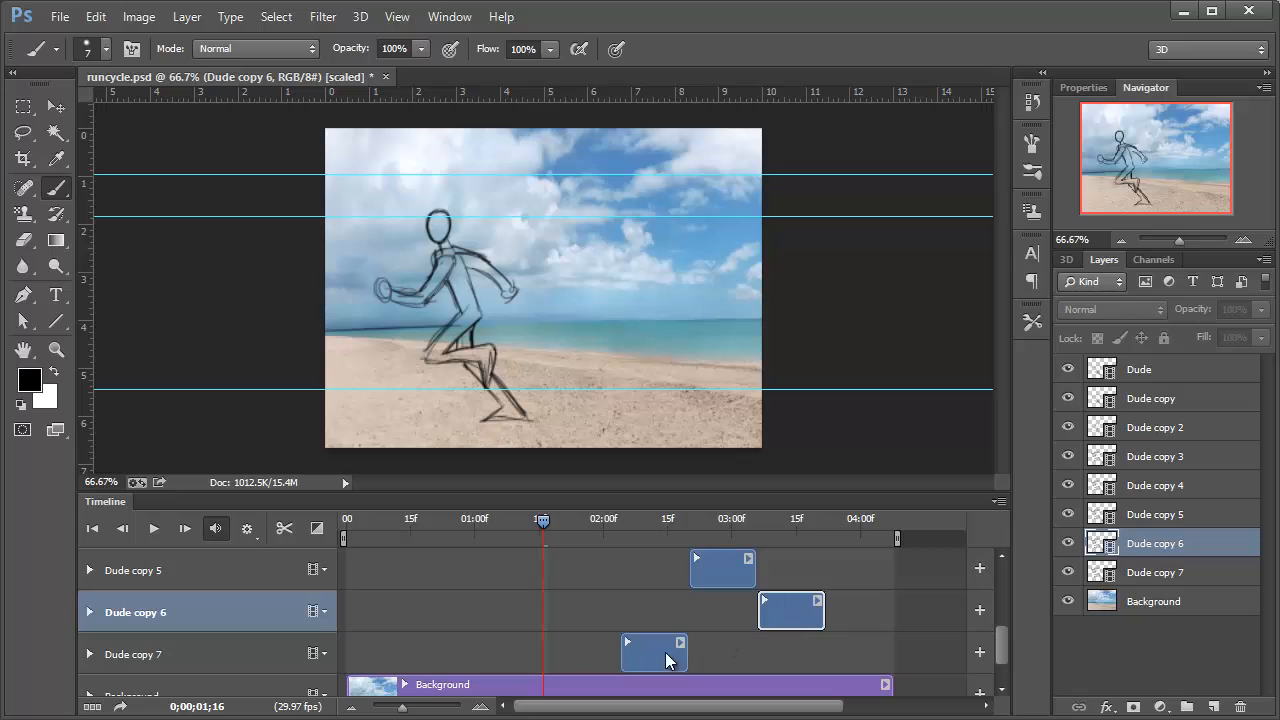
drag(665, 652, 890, 658)
drag(1002, 655, 1009, 586)
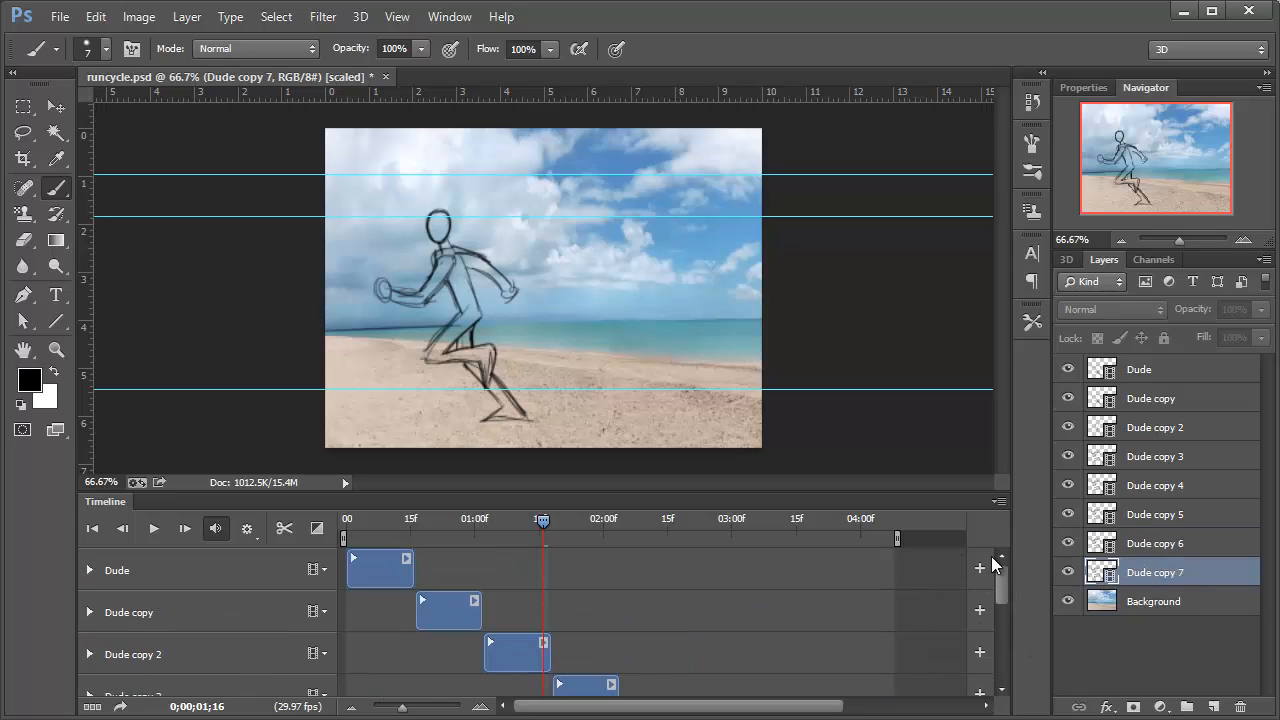
click(153, 529)
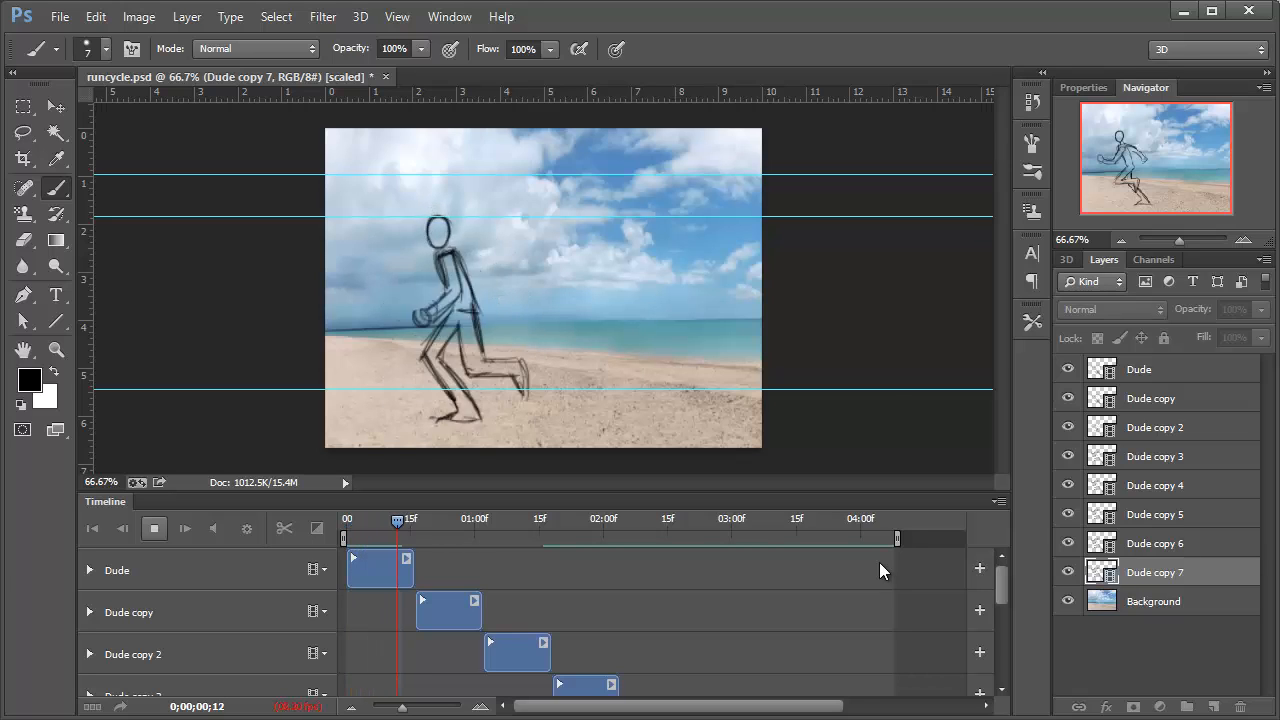
click(157, 533)
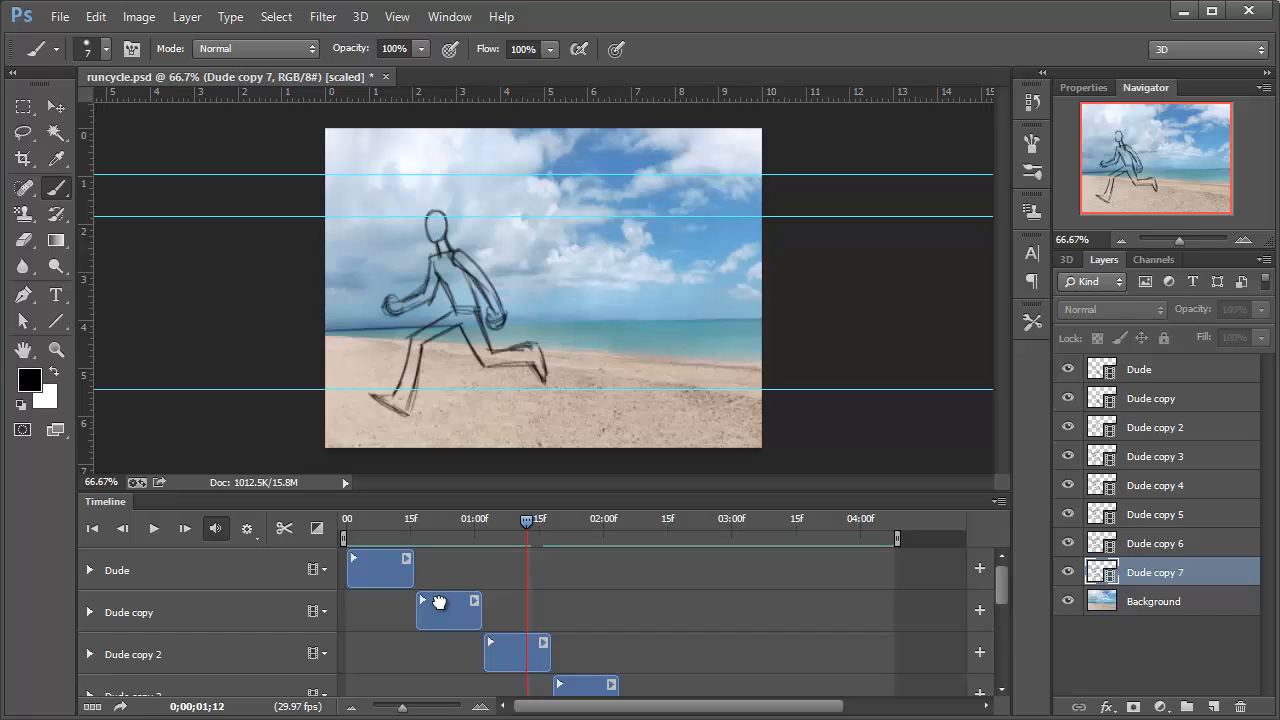
Move all seven Dude copy clips onto the Dude clip's track, in order, to combine them into a single video group
drag(439, 604, 445, 566)
drag(512, 610, 517, 565)
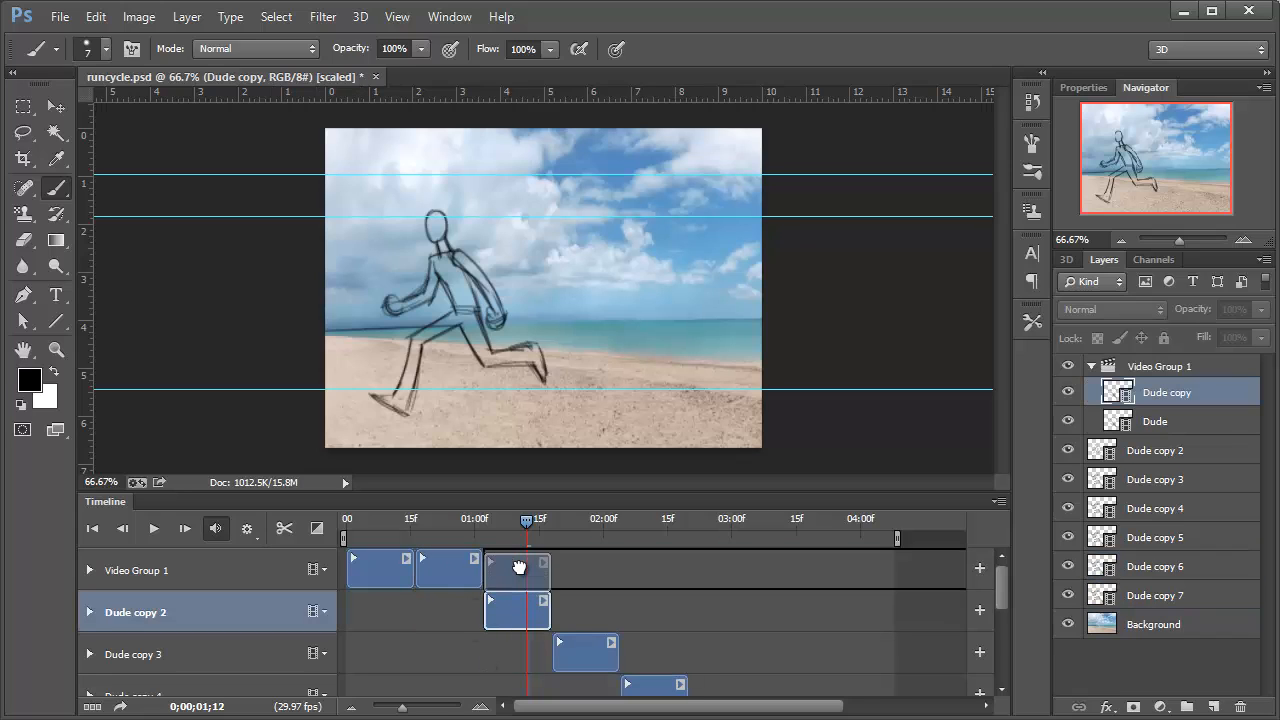
drag(588, 590, 586, 570)
click(671, 619)
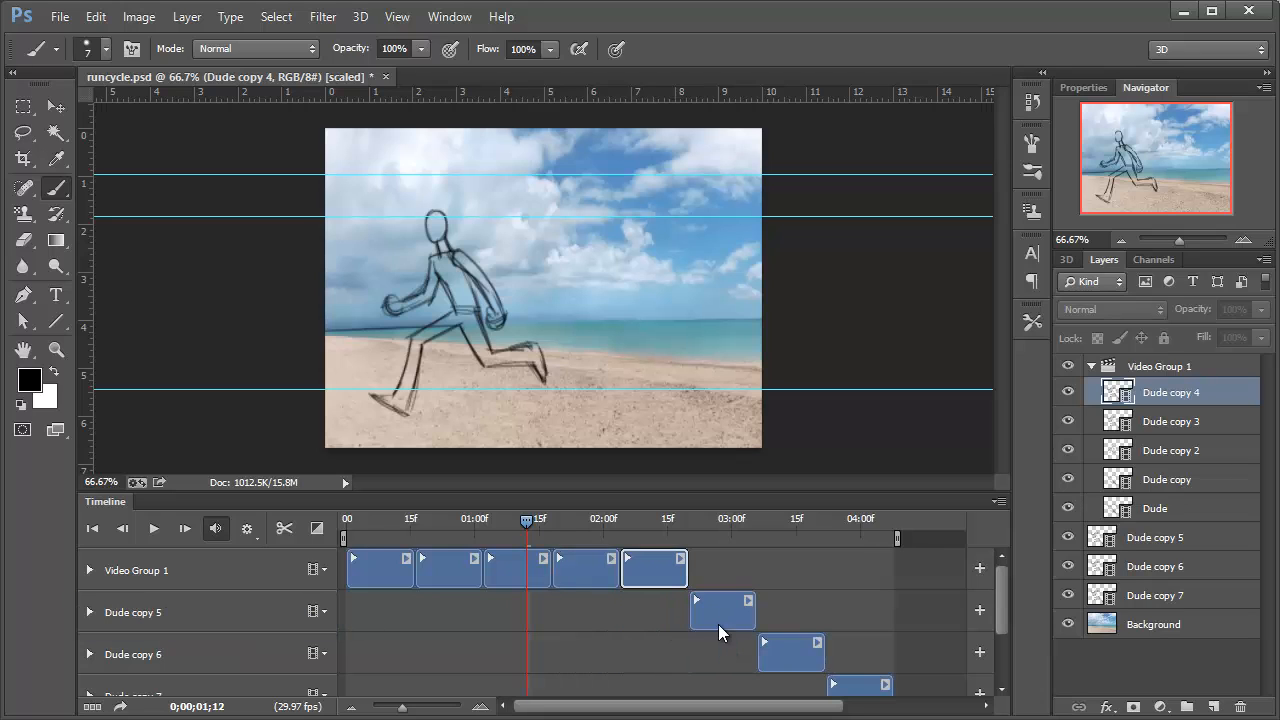
drag(718, 624, 714, 568)
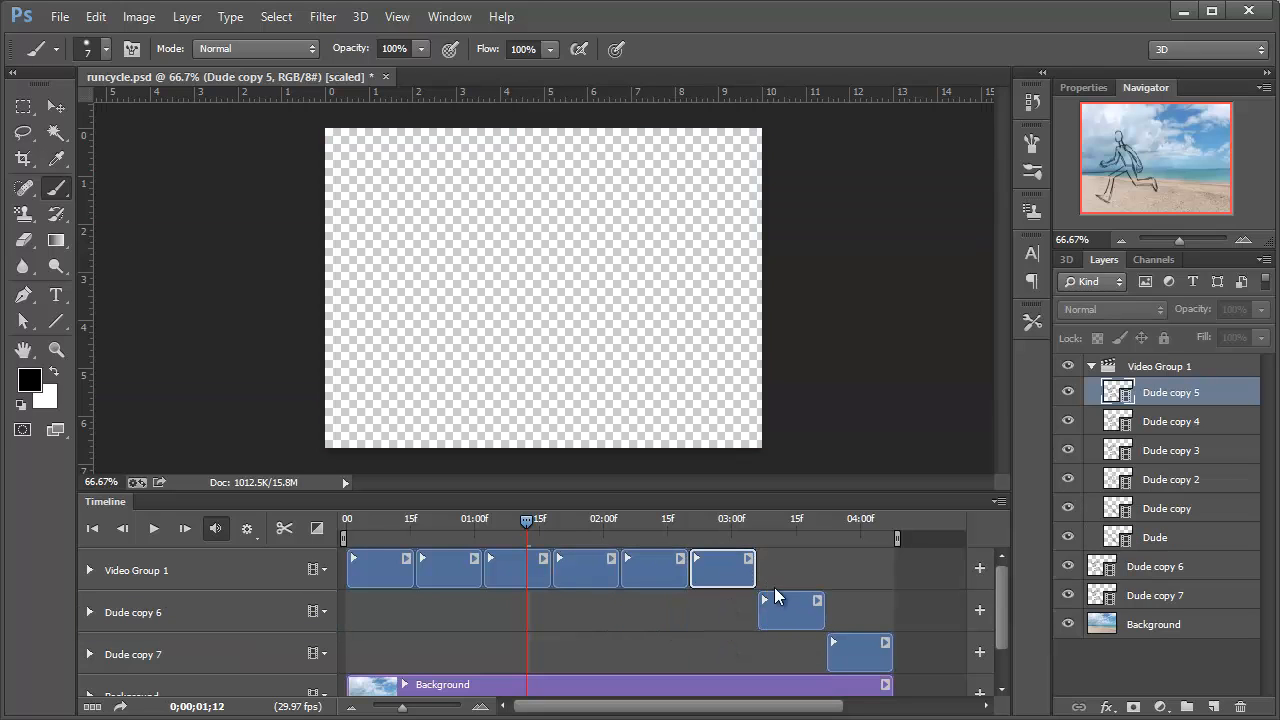
drag(766, 624, 766, 570)
drag(929, 543, 930, 548)
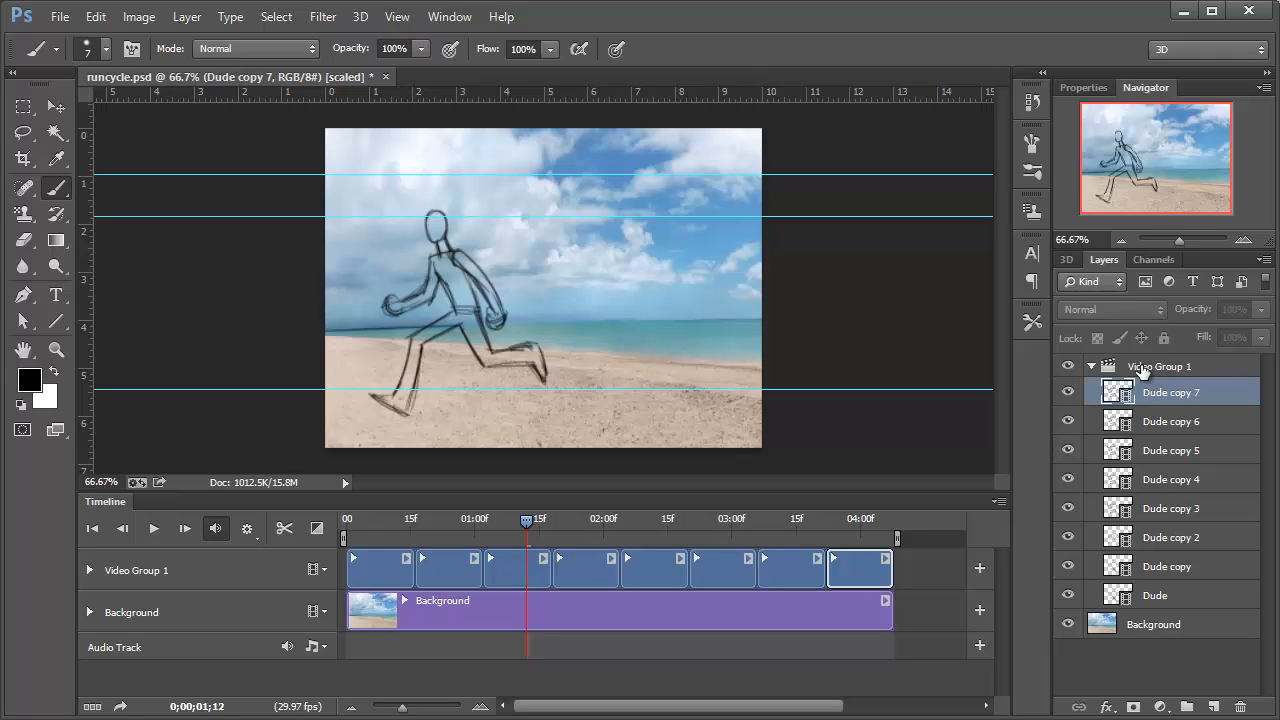
Delete the seven Dude copy layers from Video Group 1 and convert the remaining Dude layer to a Smart Object
shift+click(1208, 565)
drag(1200, 569, 1241, 706)
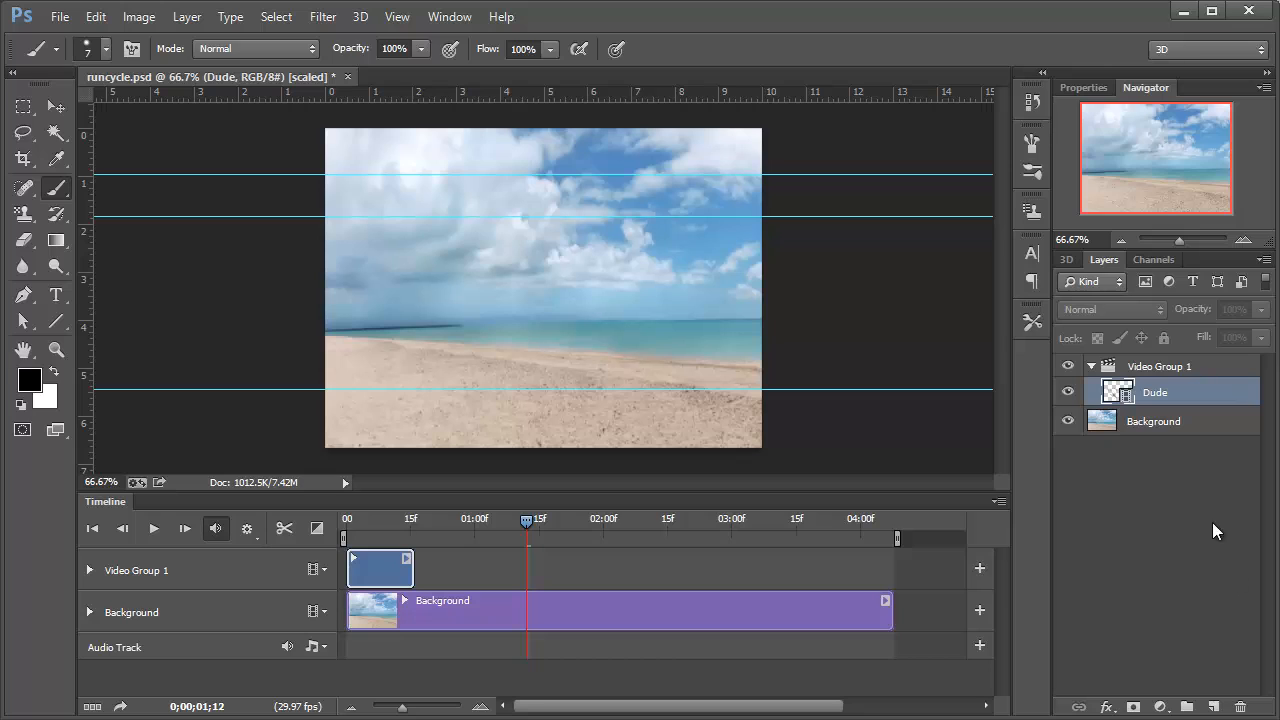
right_click(1155, 393)
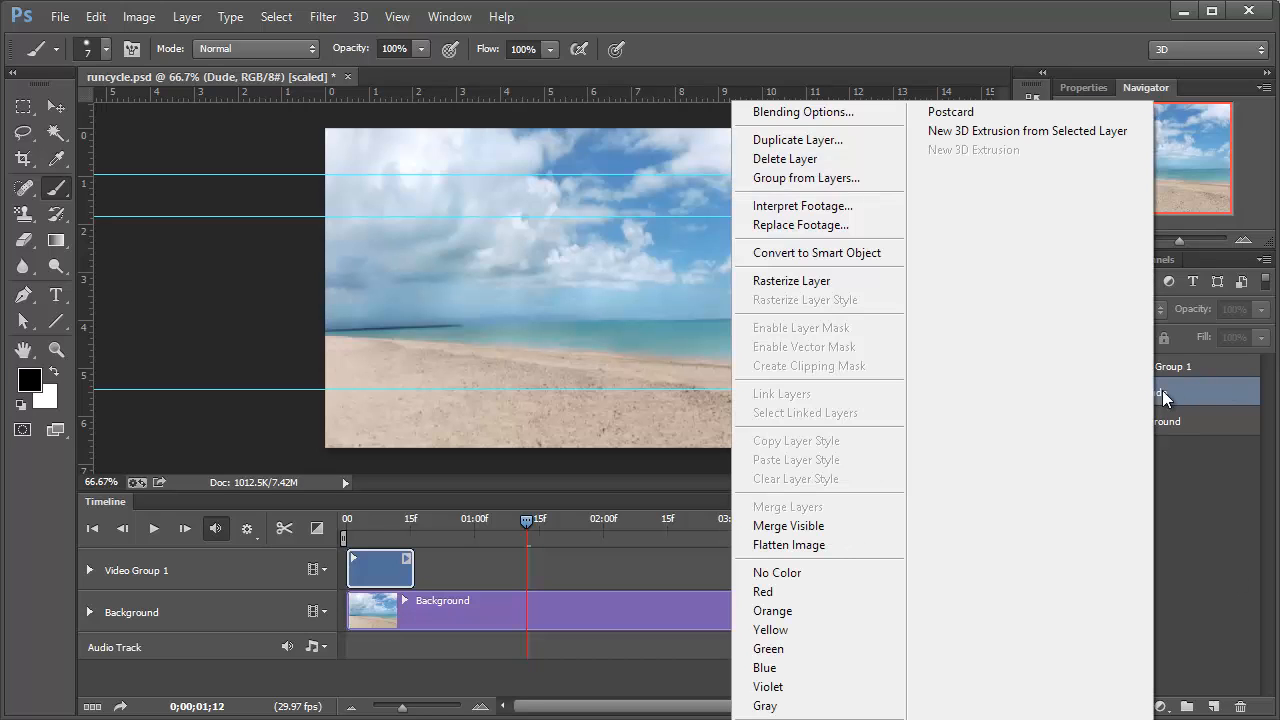
click(835, 250)
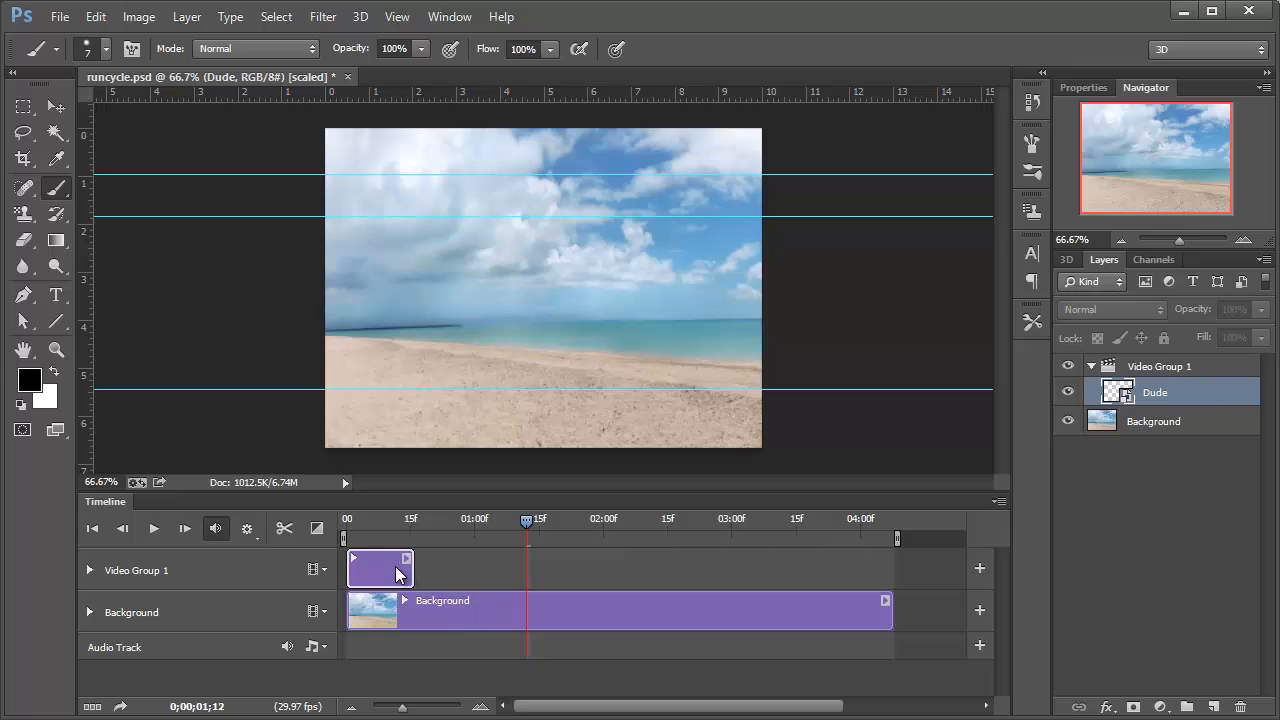
Duplicate the Dude Smart Object seven times within Video Group 1 and check the second clip at 0;00;00;24
drag(1190, 394, 1194, 588)
key(ctrl+z)
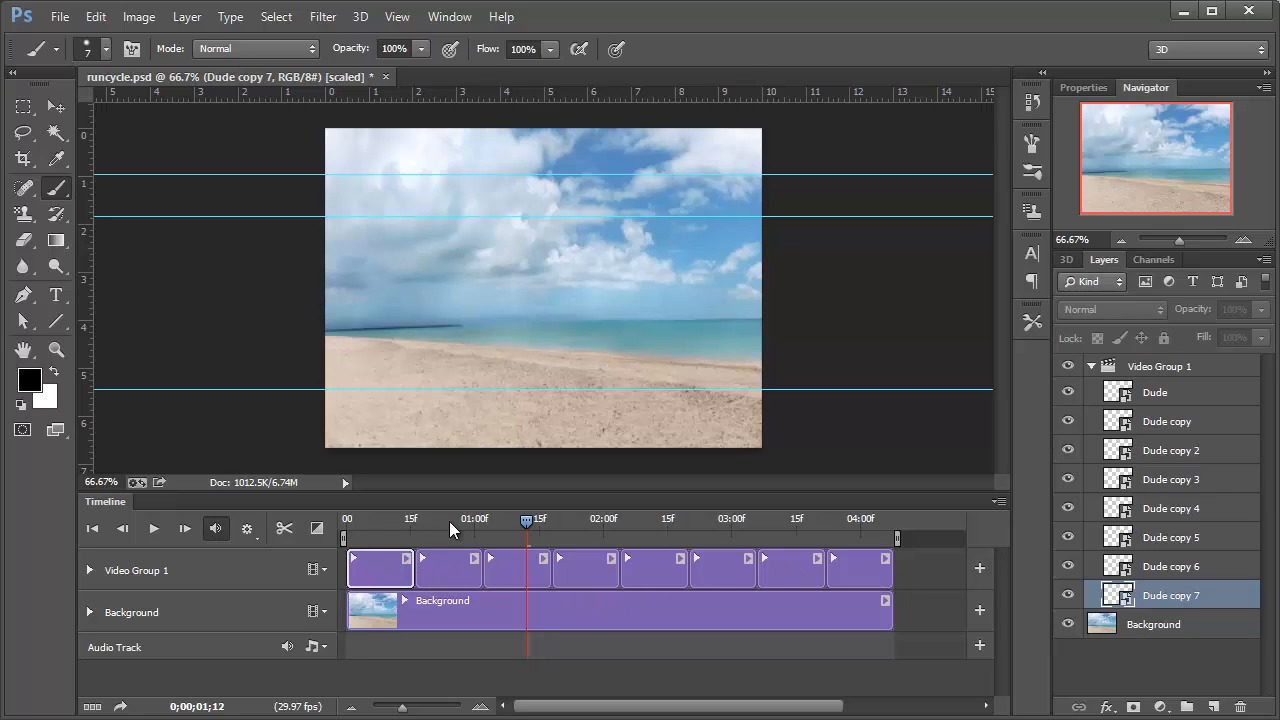
click(452, 565)
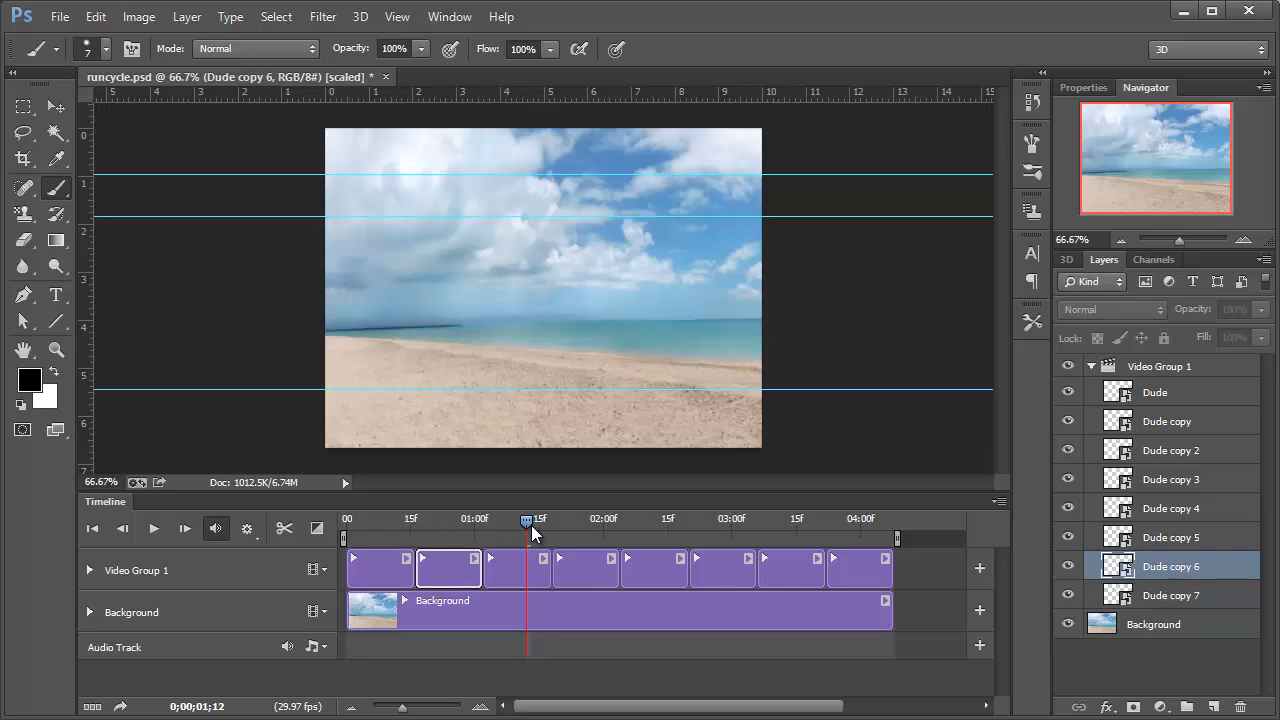
drag(531, 525, 448, 523)
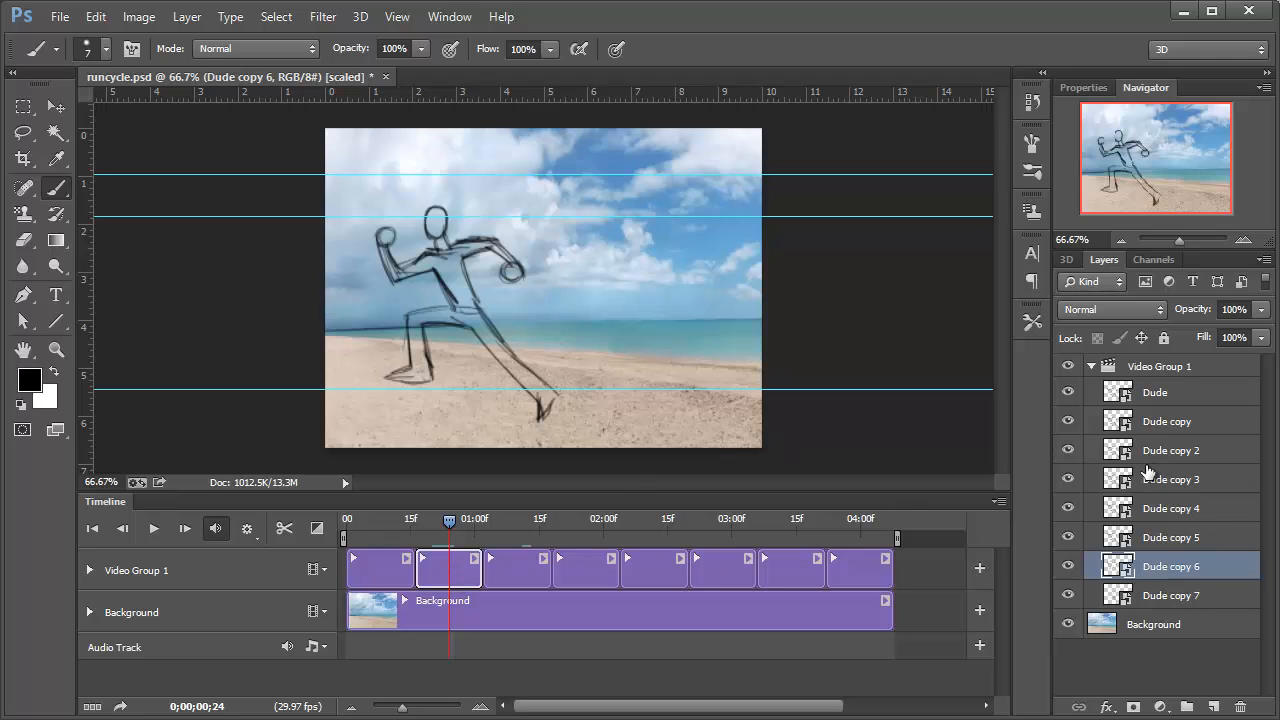
Open the Dude Smart Object's contents, close them again, and scrub through the looped clips in the main document
click(1120, 393)
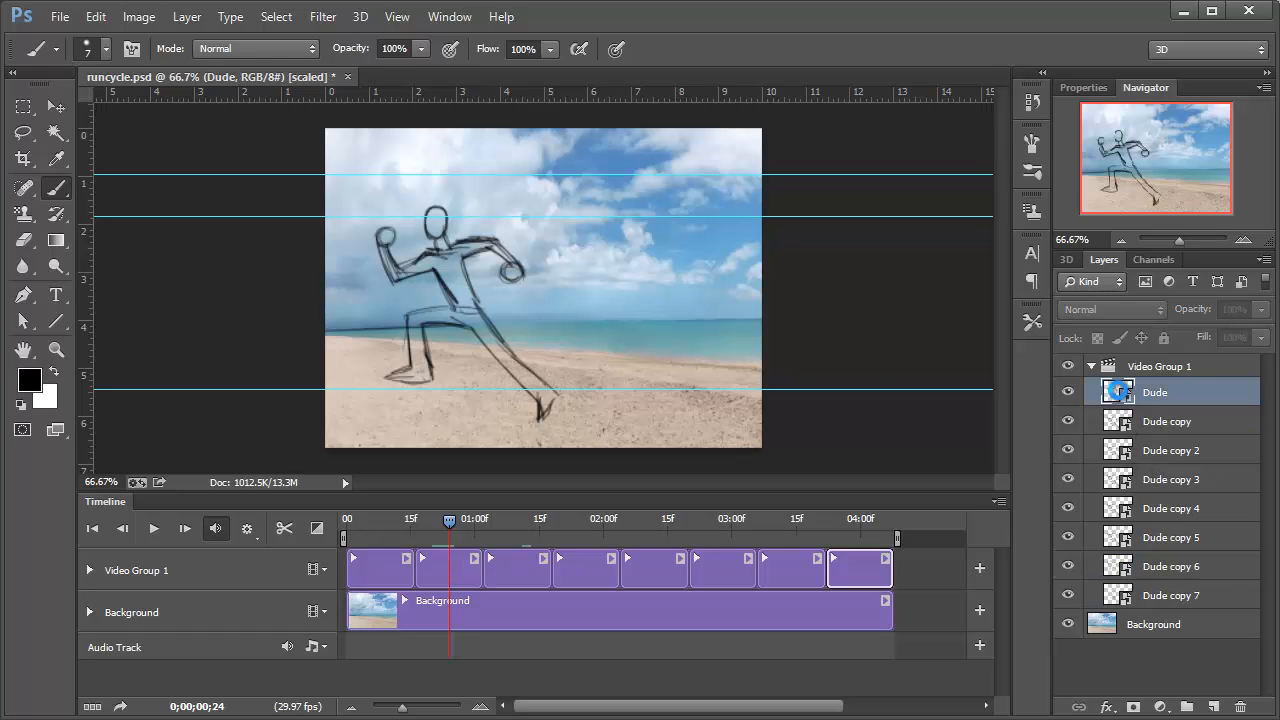
click(644, 293)
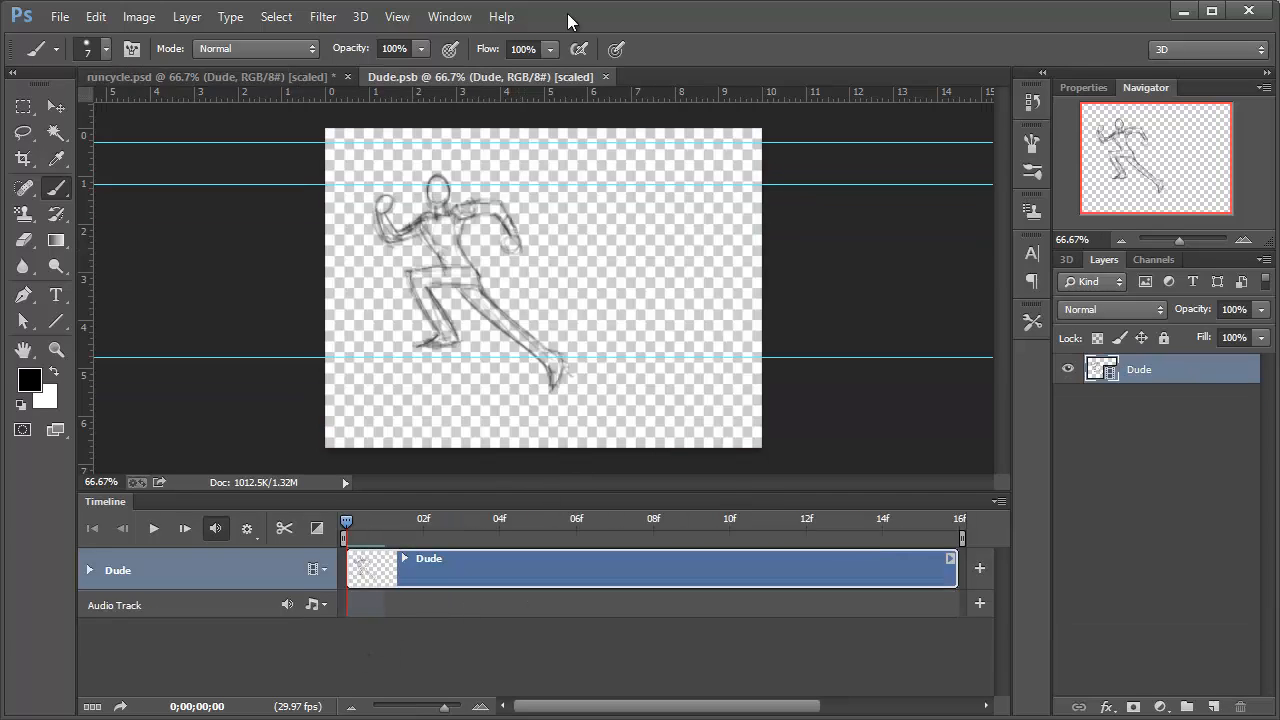
click(604, 76)
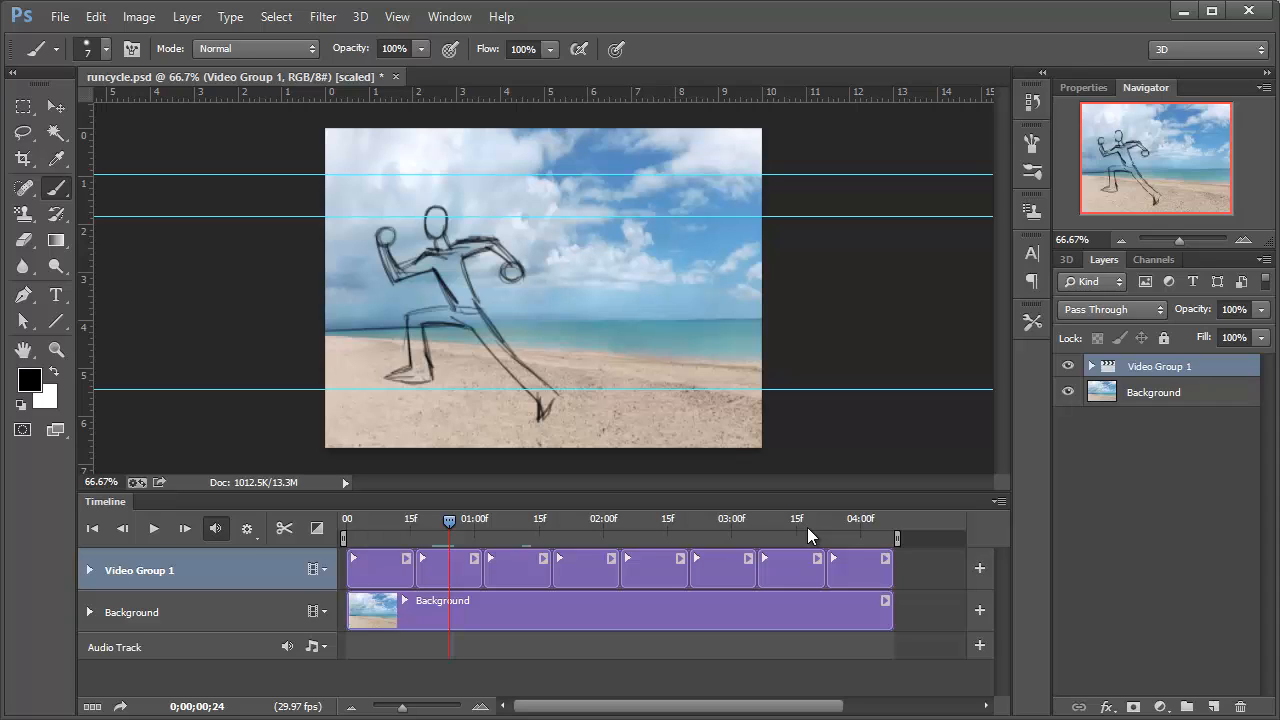
drag(413, 524, 880, 537)
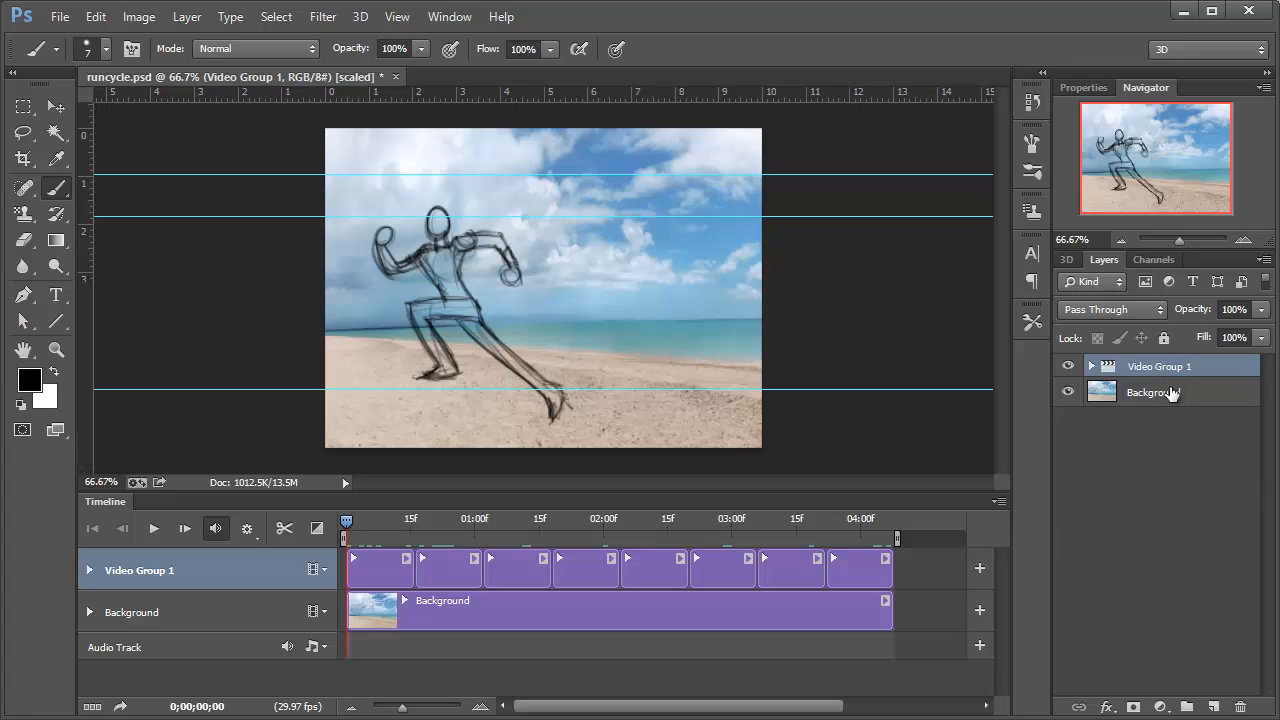
Expand the Background track's animation properties and set a Position keyframe at the start of the timeline
click(463, 603)
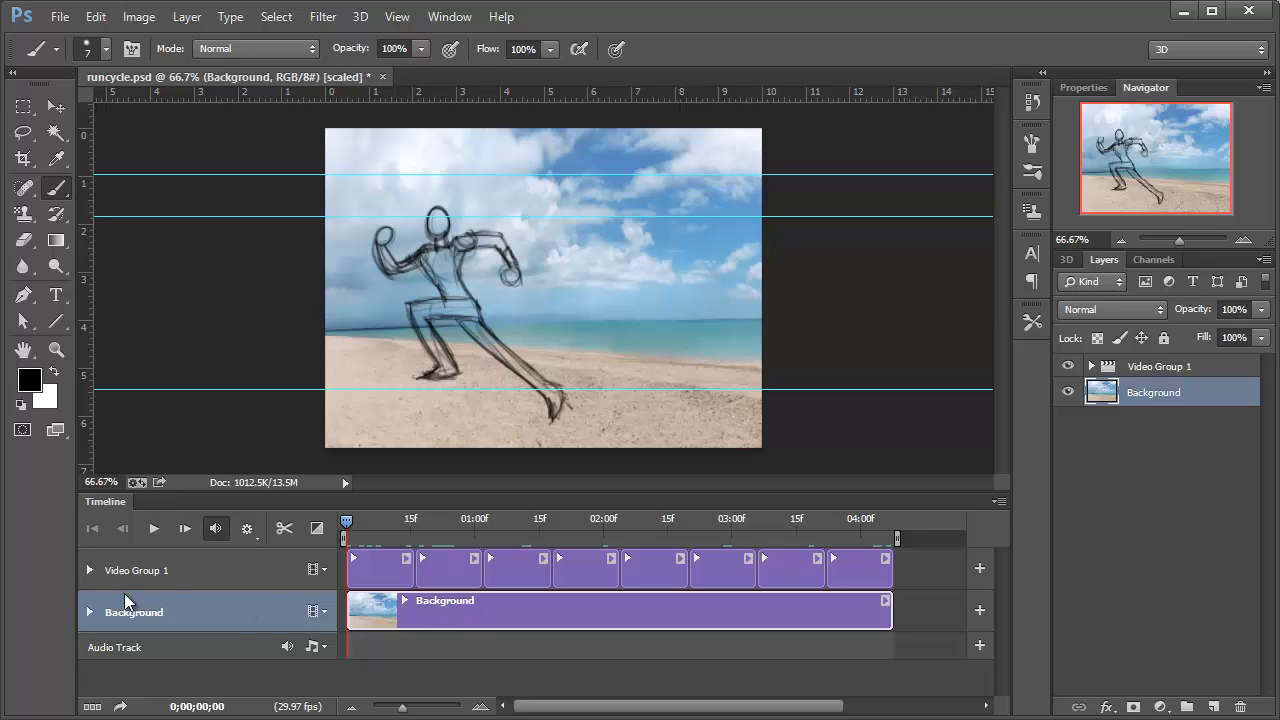
click(89, 612)
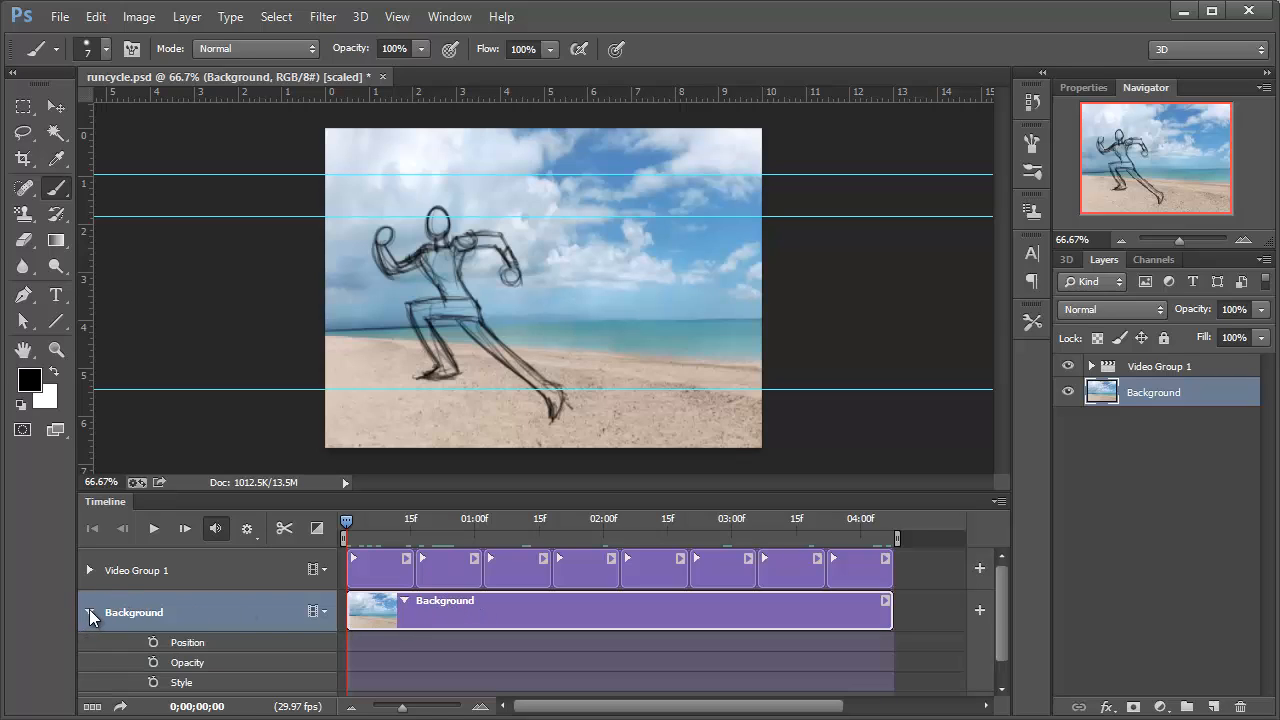
drag(825, 495, 796, 591)
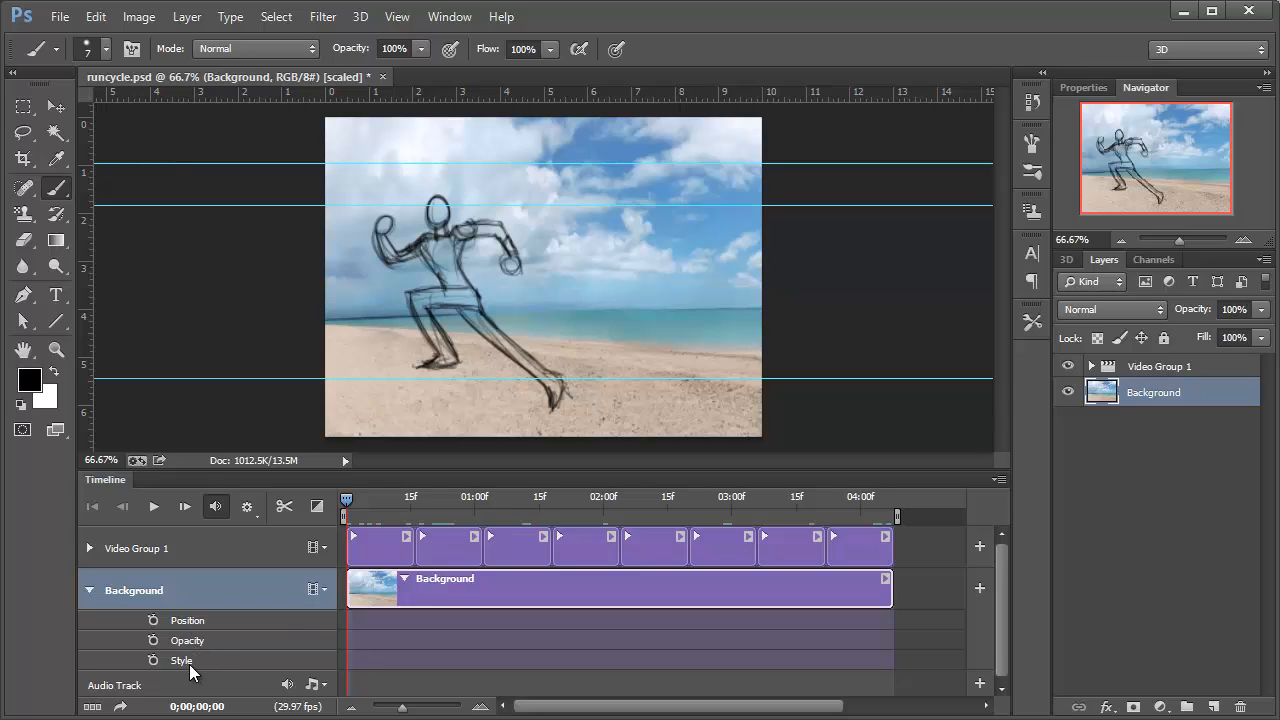
click(153, 621)
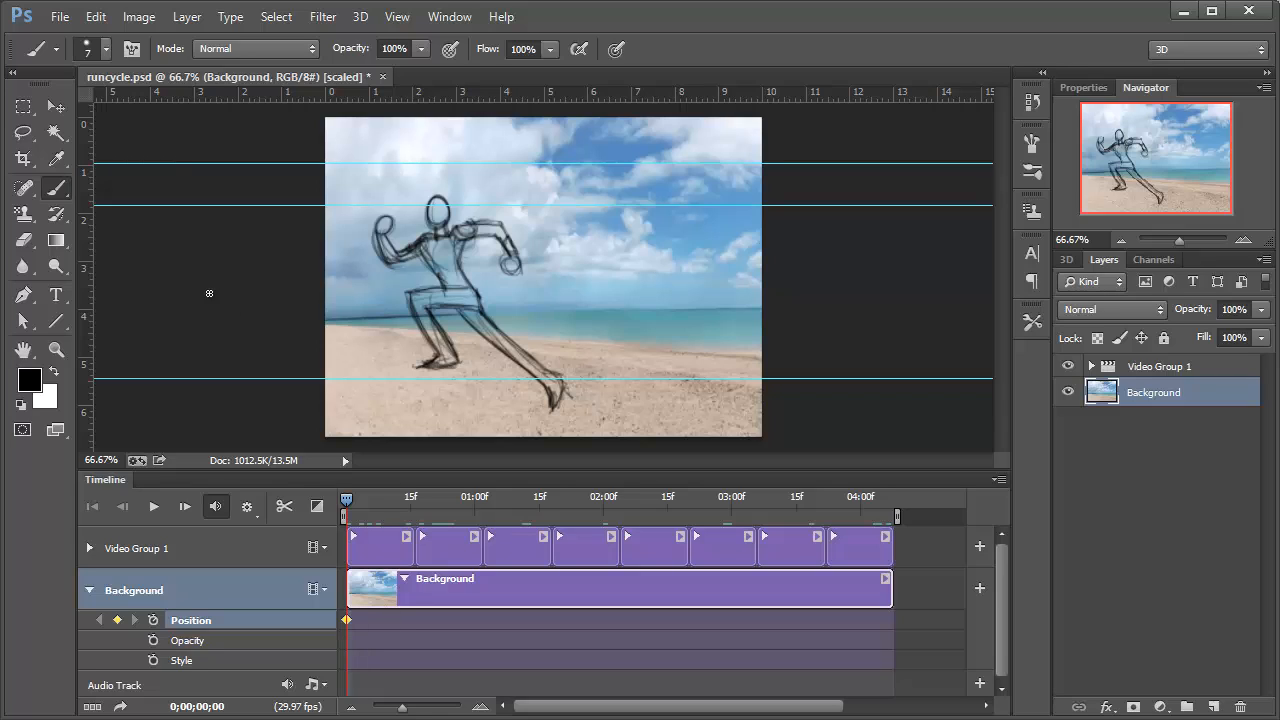
At 0;00;04;07, move the Background image left with the Move tool until its right edge meets the canvas's left edge
click(57, 107)
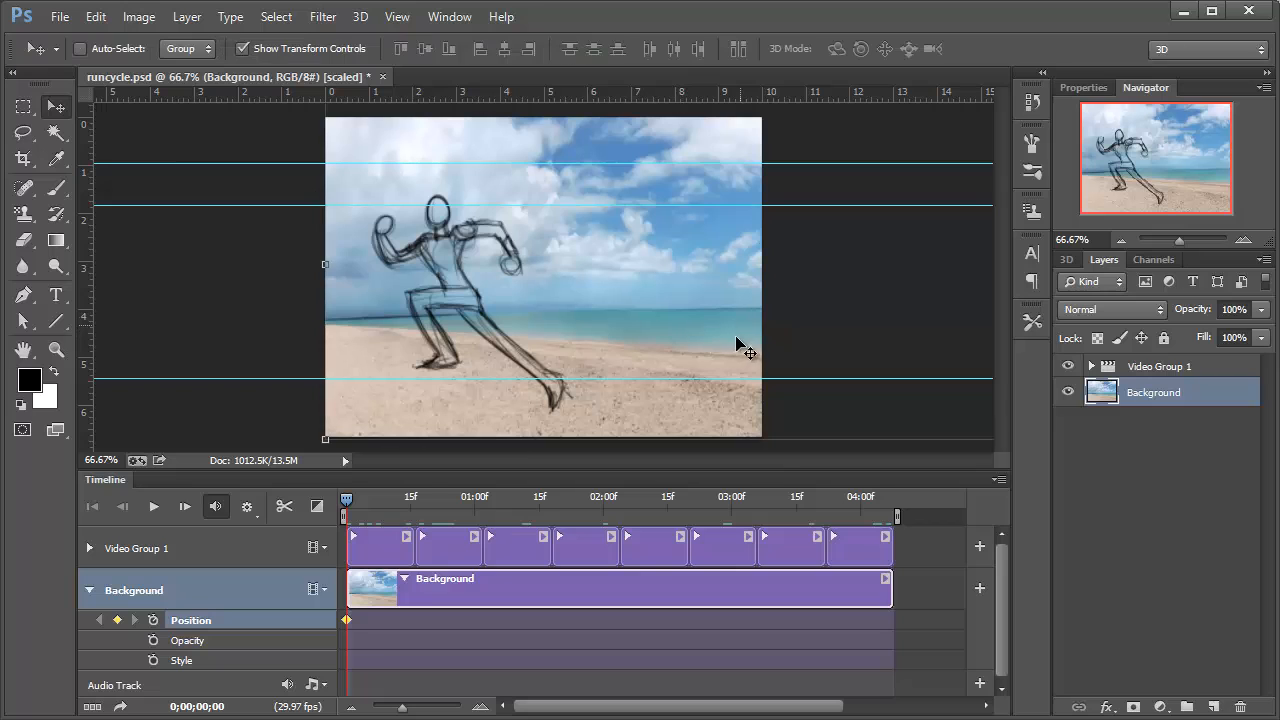
scroll(728, 328, down, 1)
scroll(727, 322, down, 10)
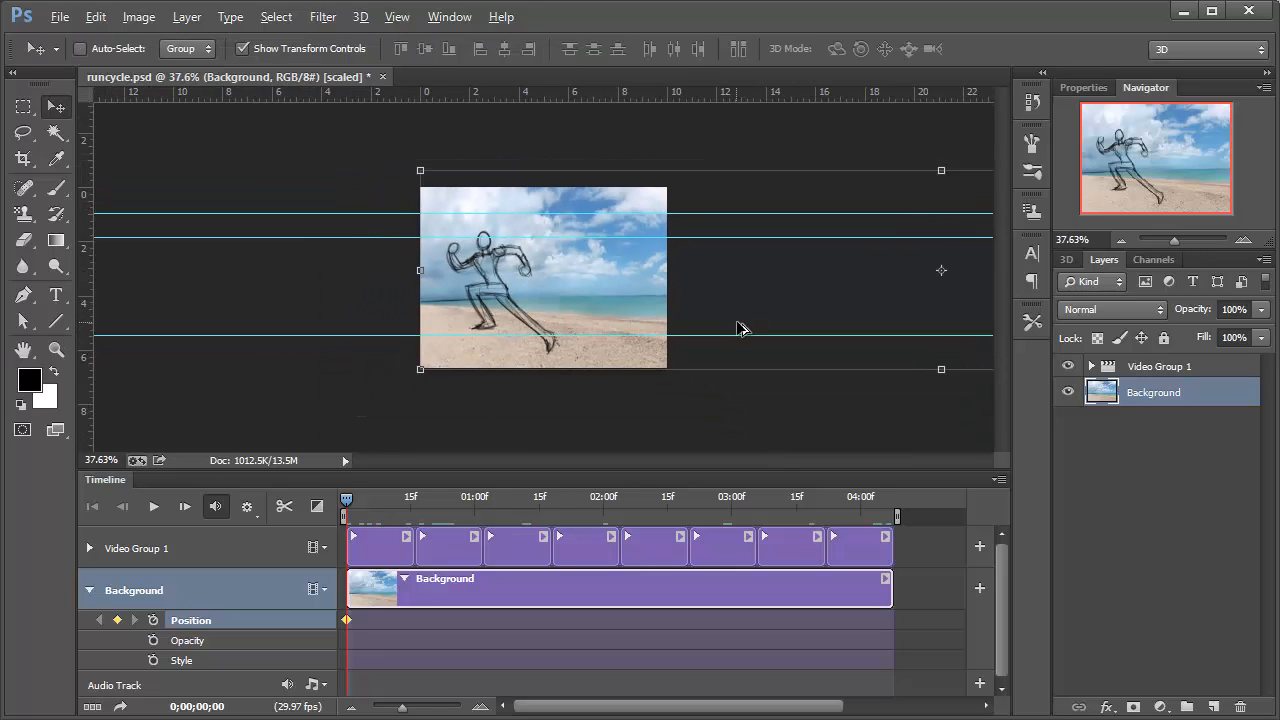
scroll(766, 326, down, 2)
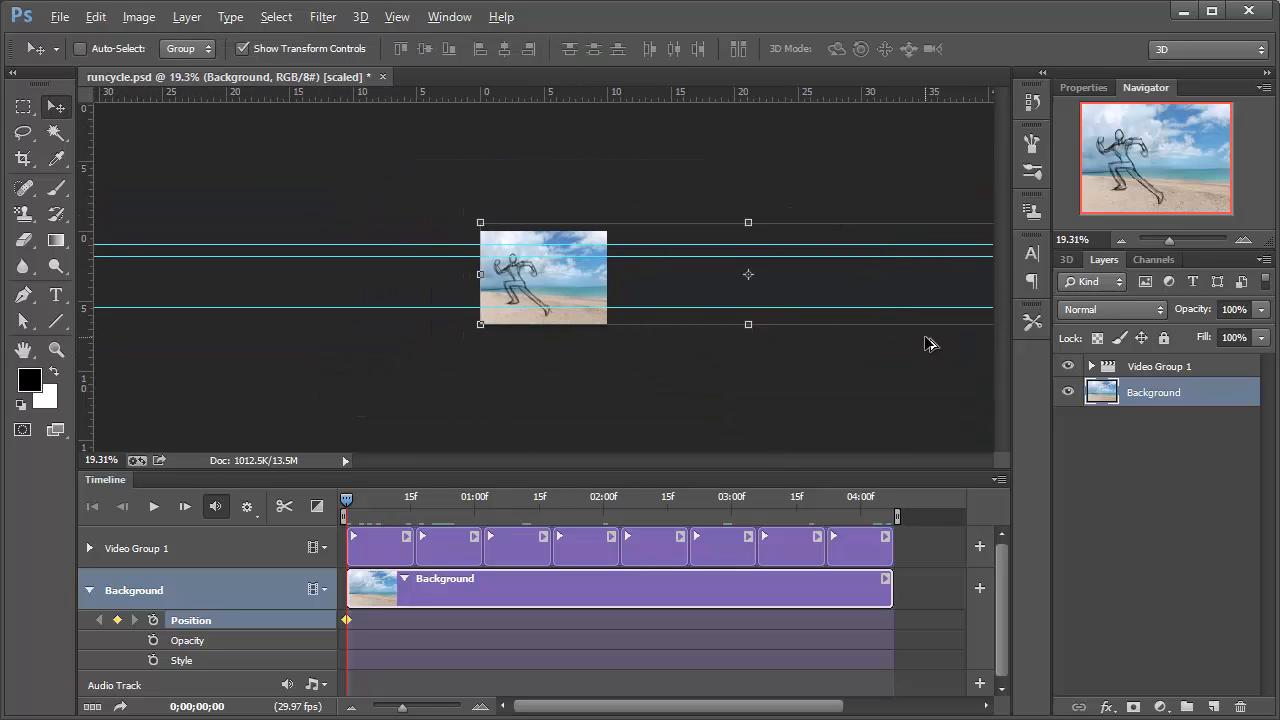
scroll(932, 340, down, 2)
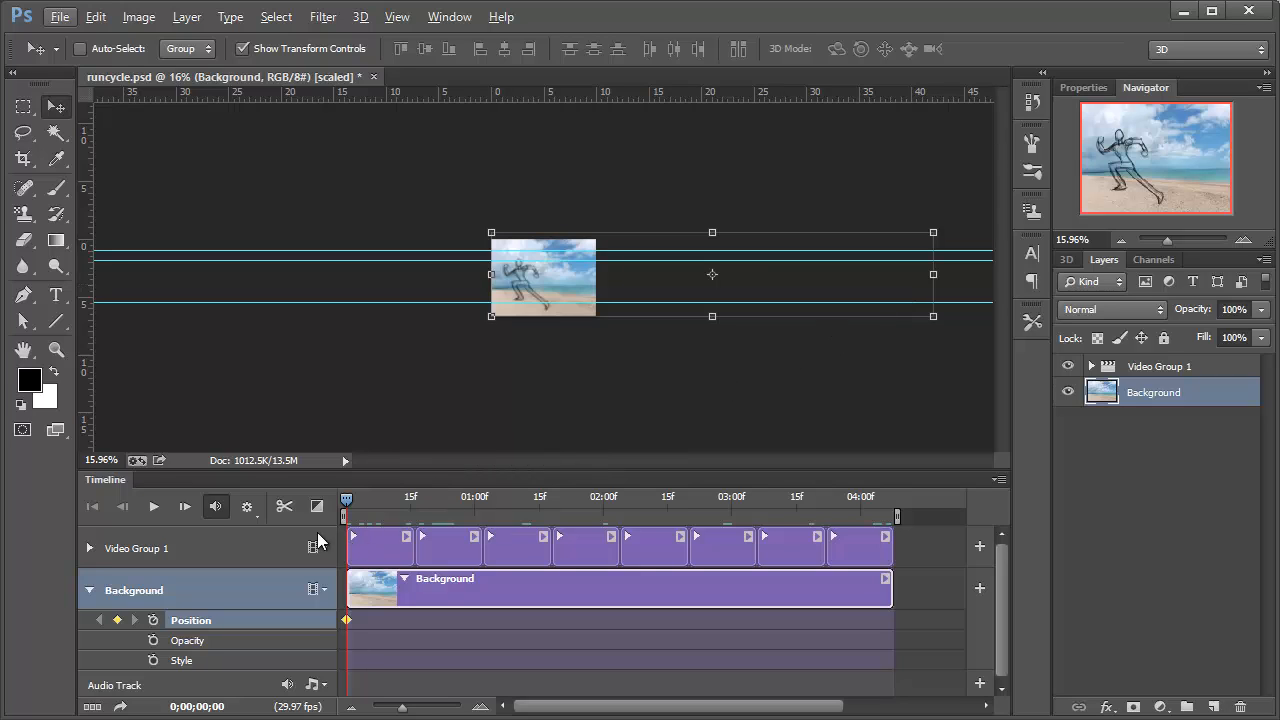
drag(355, 499, 903, 500)
drag(907, 295, 458, 244)
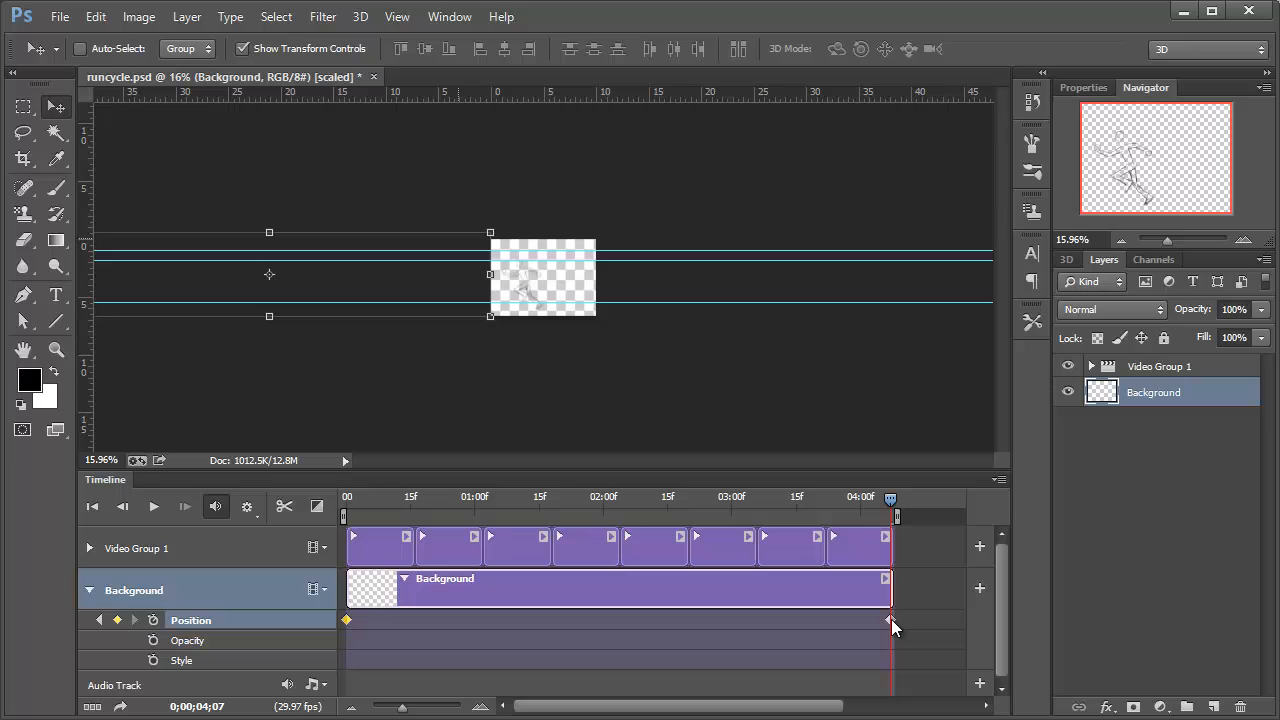
Try the end Position keyframe earlier and past the clip's end, and return it to the end of the Background clip
click(892, 620)
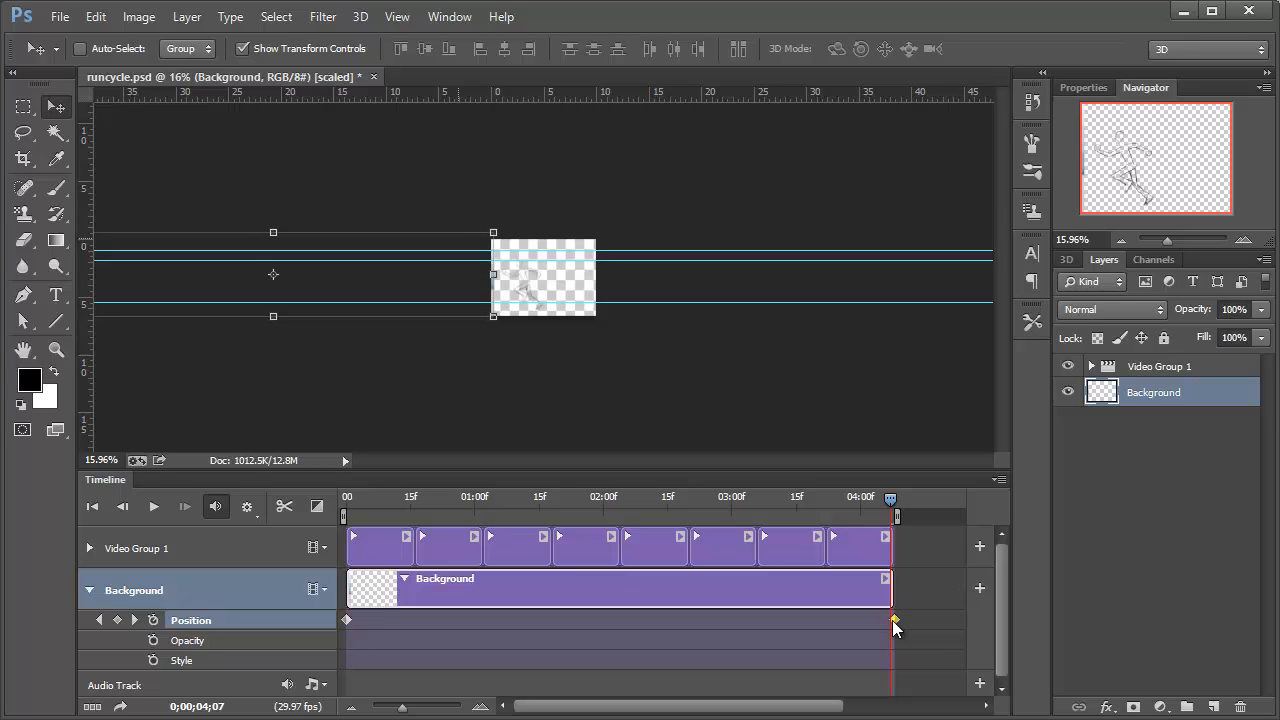
drag(876, 622, 829, 626)
drag(670, 621, 947, 620)
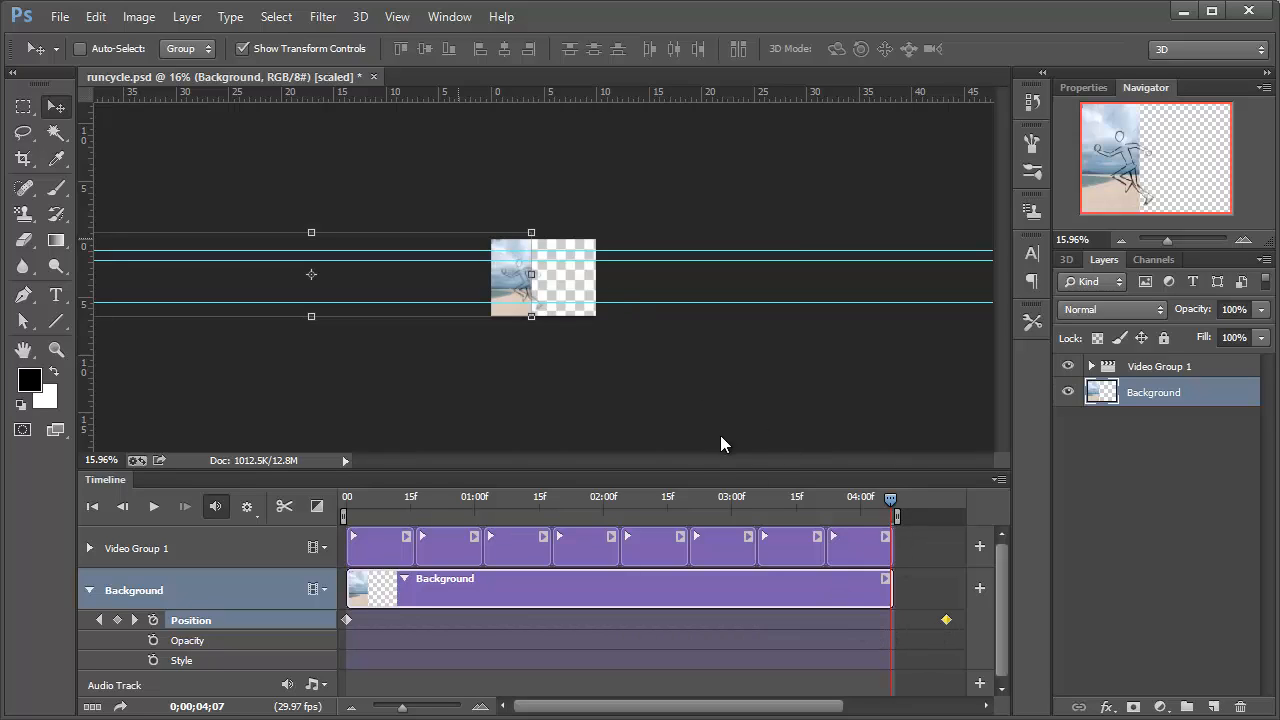
drag(946, 620, 890, 620)
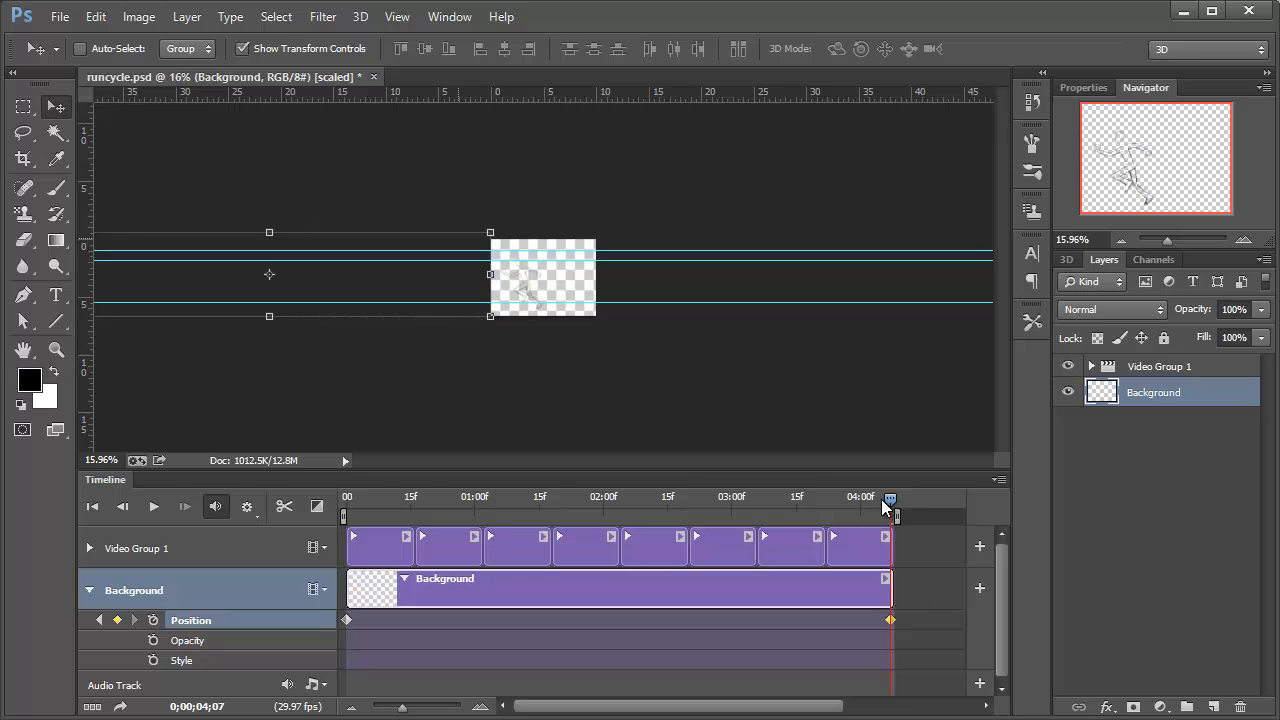
Return the playhead to the start of the timeline and play the Background position animation
drag(884, 503, 219, 464)
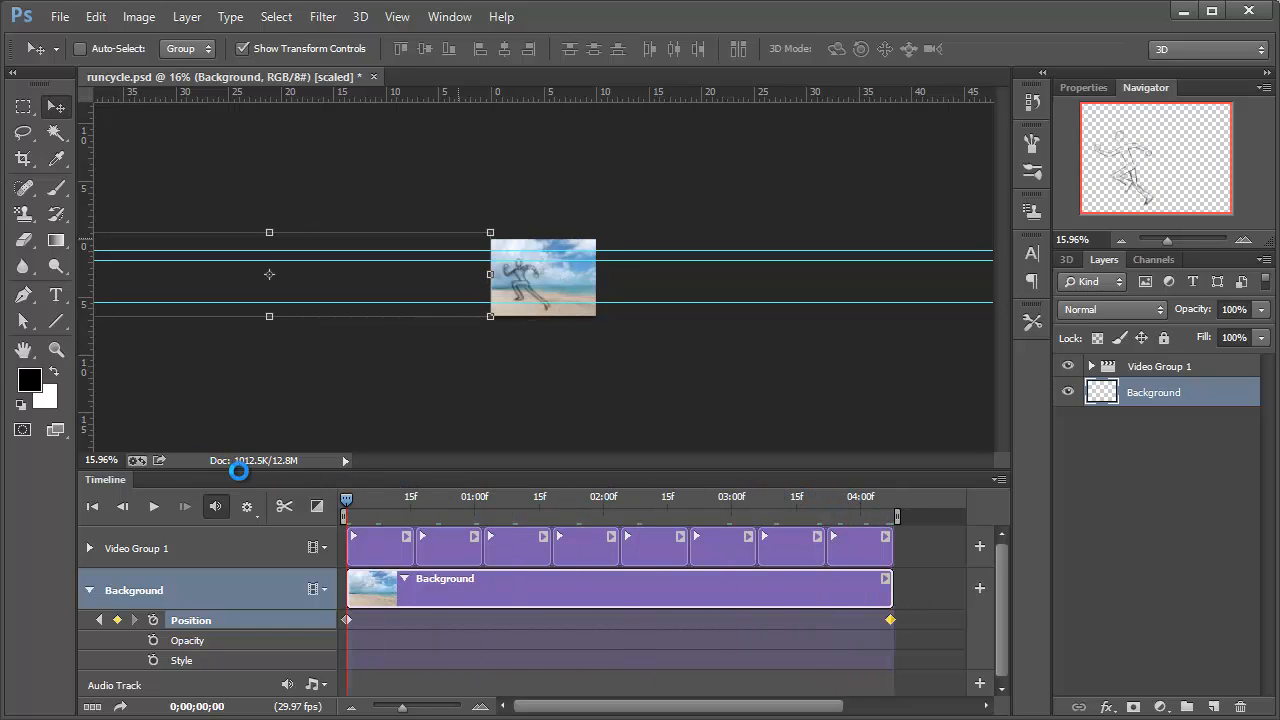
key(space)
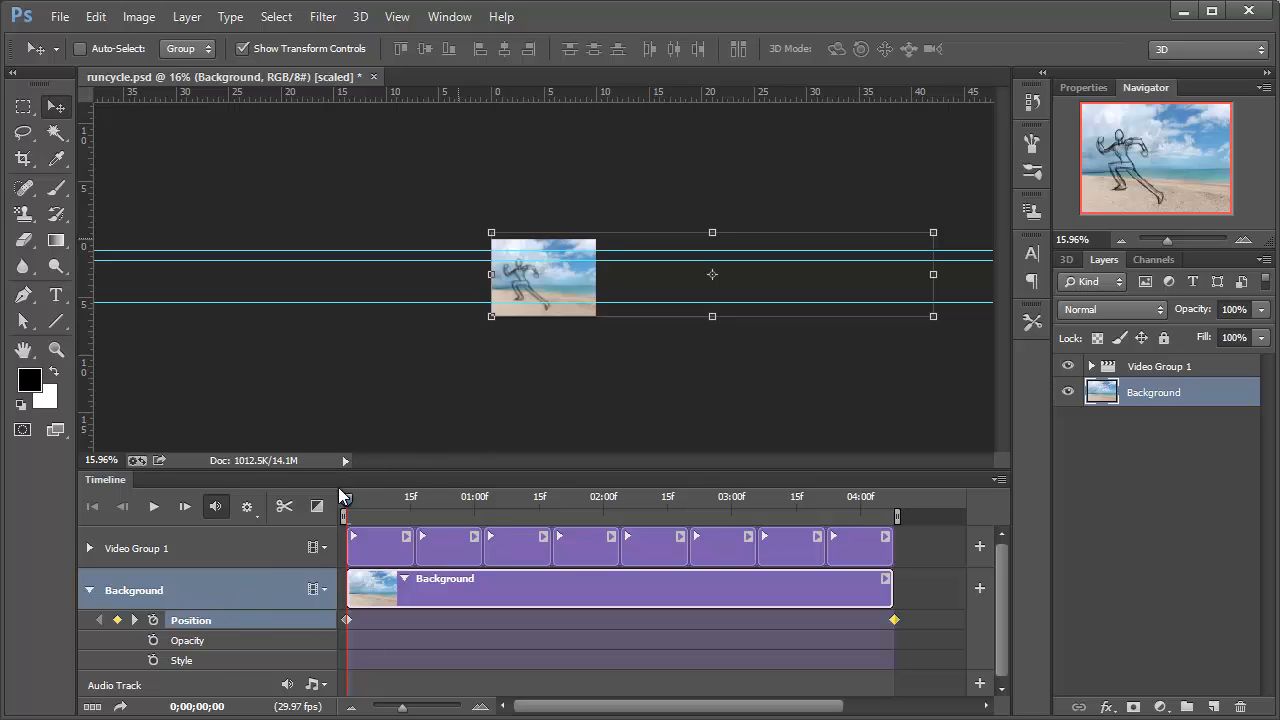
Replay the runner over the moving Background from the start of the timeline, stopping partway to check the scroll direction
drag(347, 501, 345, 470)
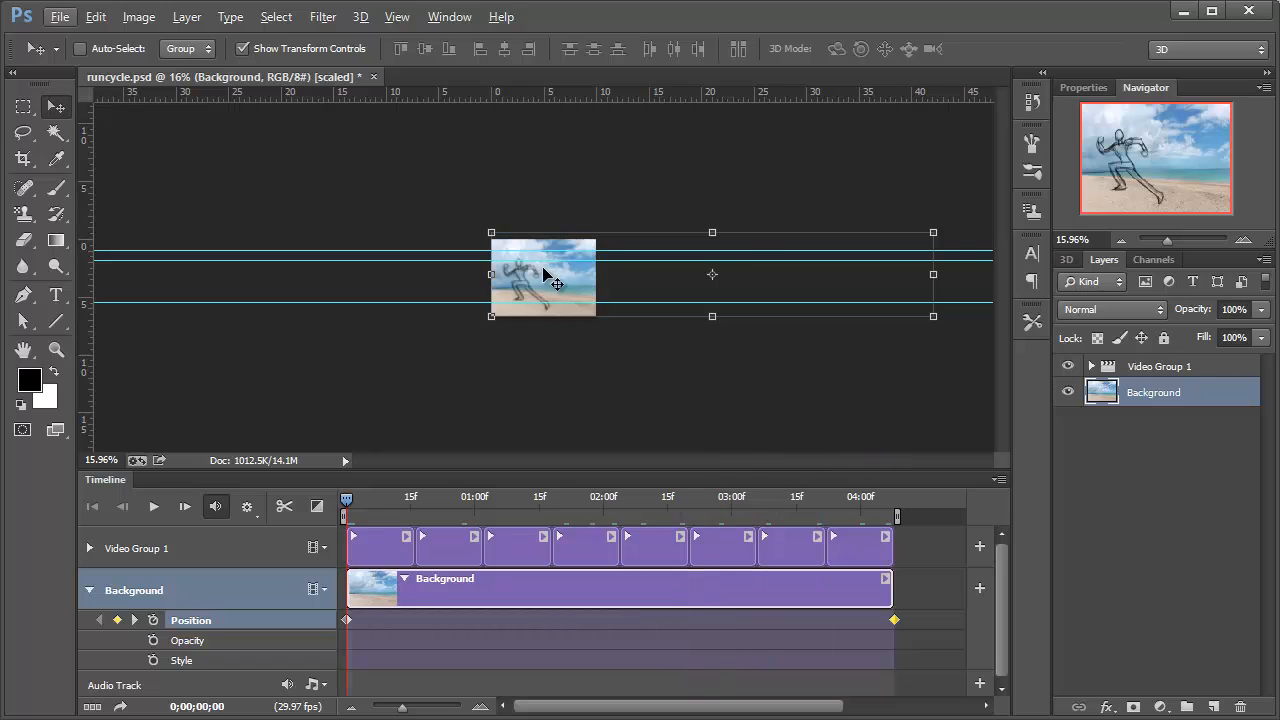
scroll(545, 272, up, 5)
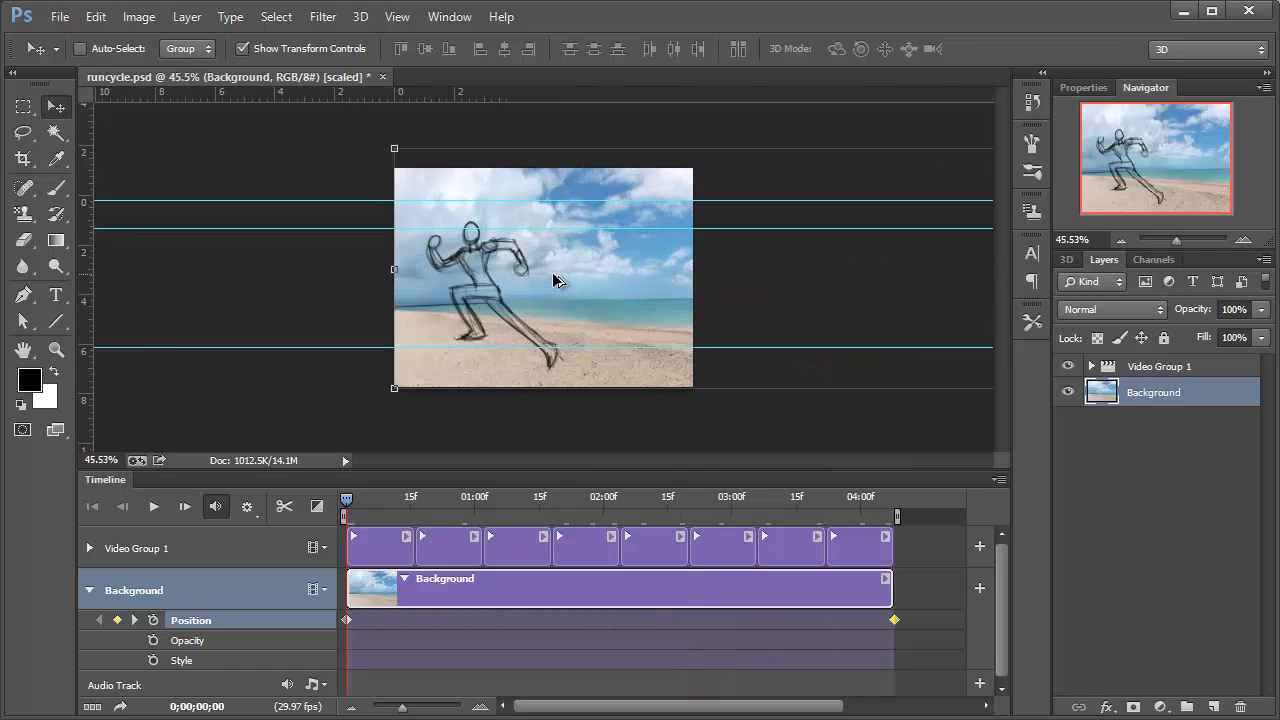
scroll(556, 280, up, 1)
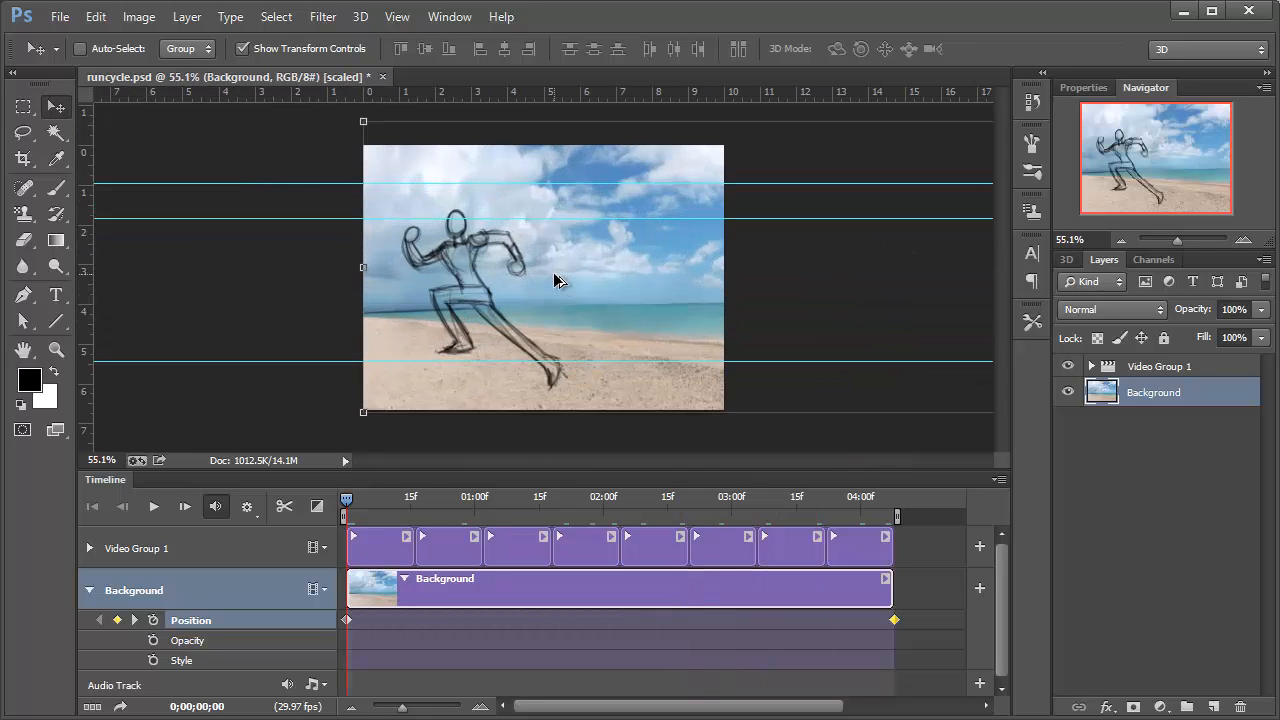
click(148, 507)
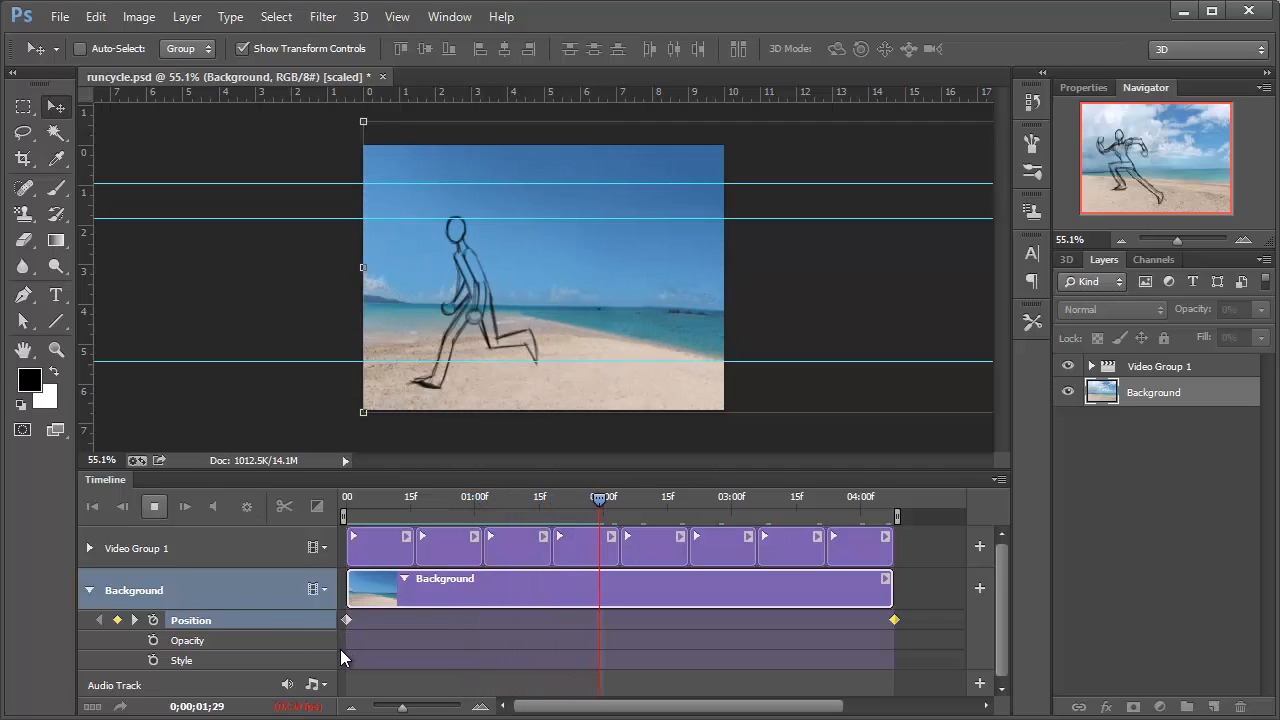
click(154, 507)
Swap the Background's two Position keyframes, placing the original end keyframe at the clip's start and the original start keyframe at its end
drag(348, 619, 462, 619)
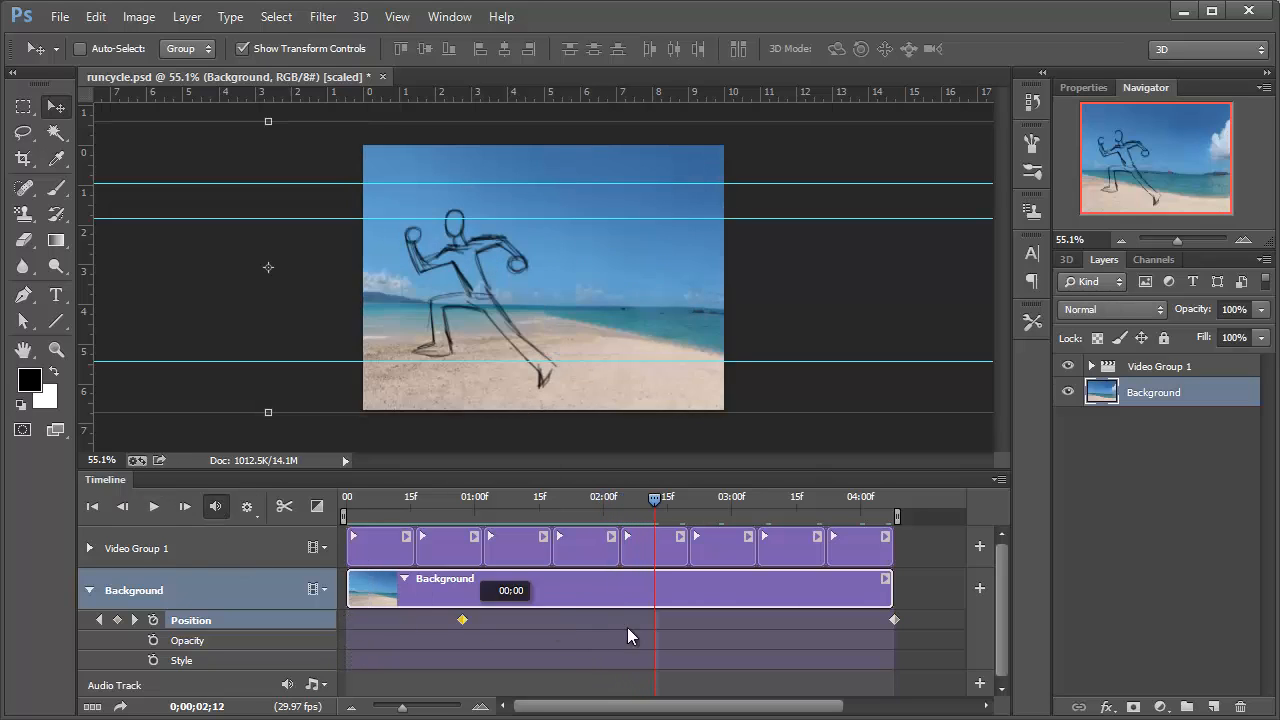
drag(628, 628, 320, 618)
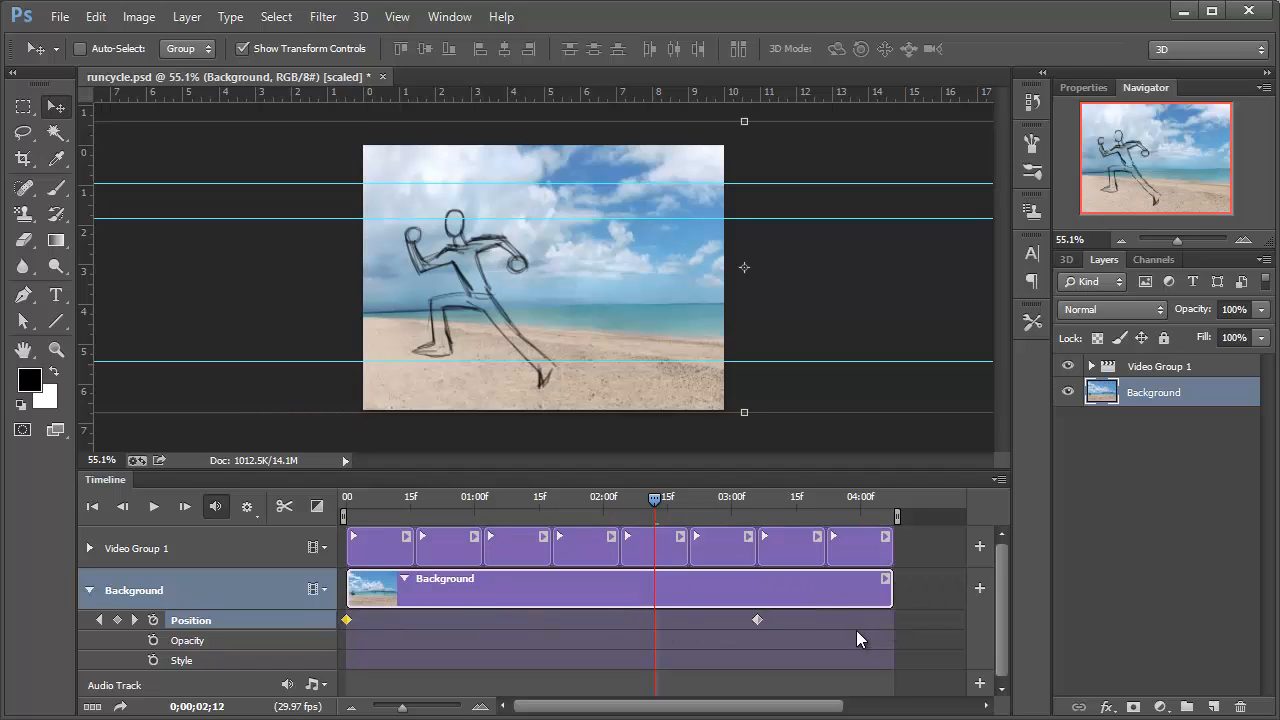
drag(757, 619, 894, 619)
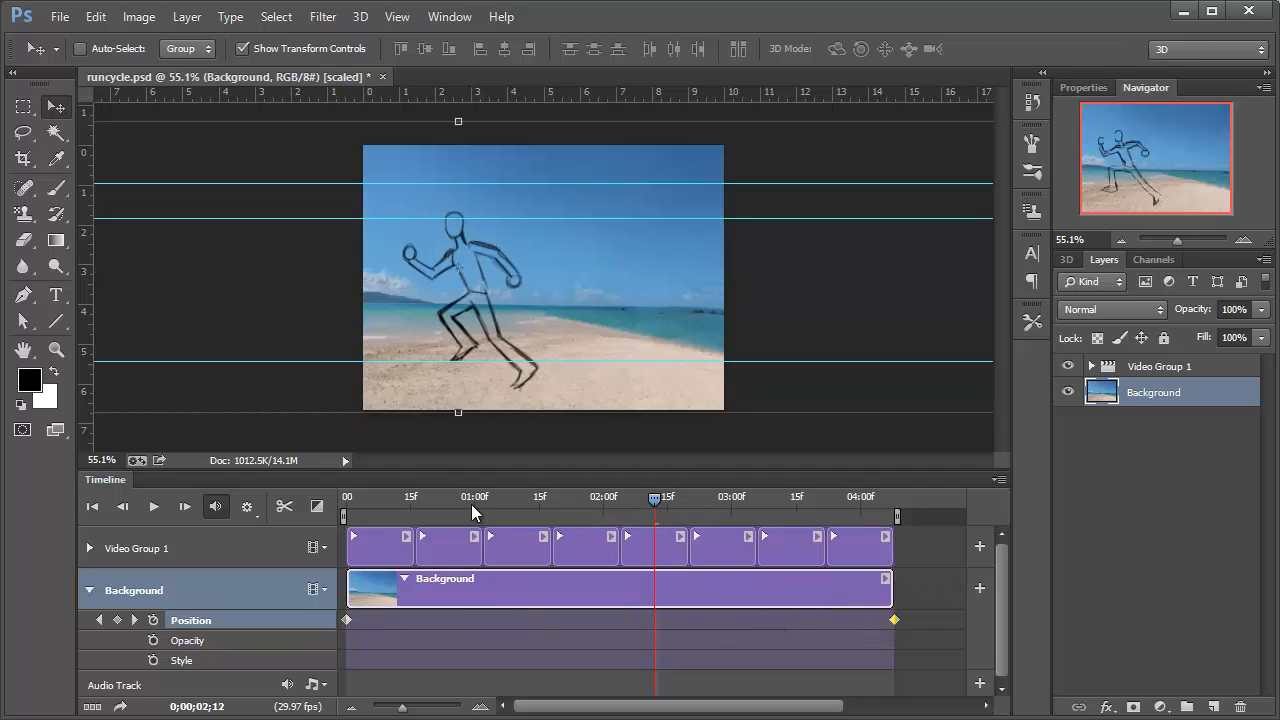
Play the reversed Background movement from the start of the timeline and stop it at 0;00;03;08
drag(451, 502, 321, 492)
click(156, 507)
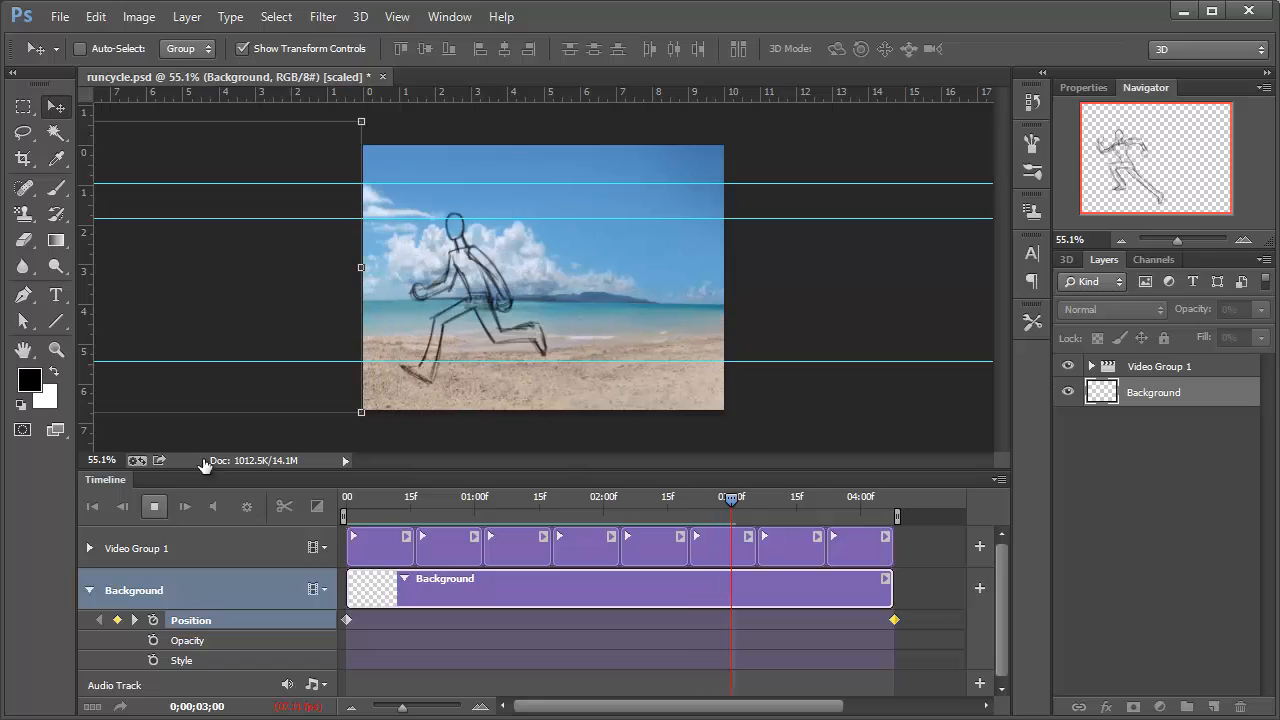
click(154, 507)
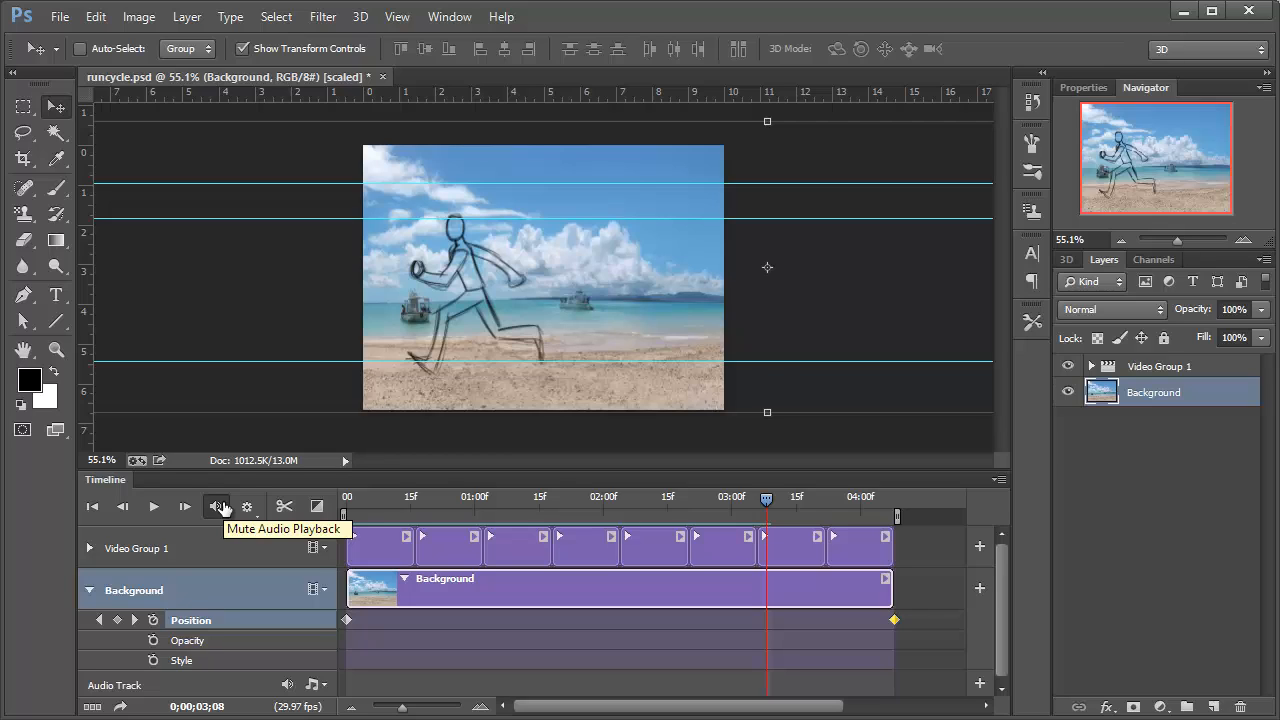
click(219, 506)
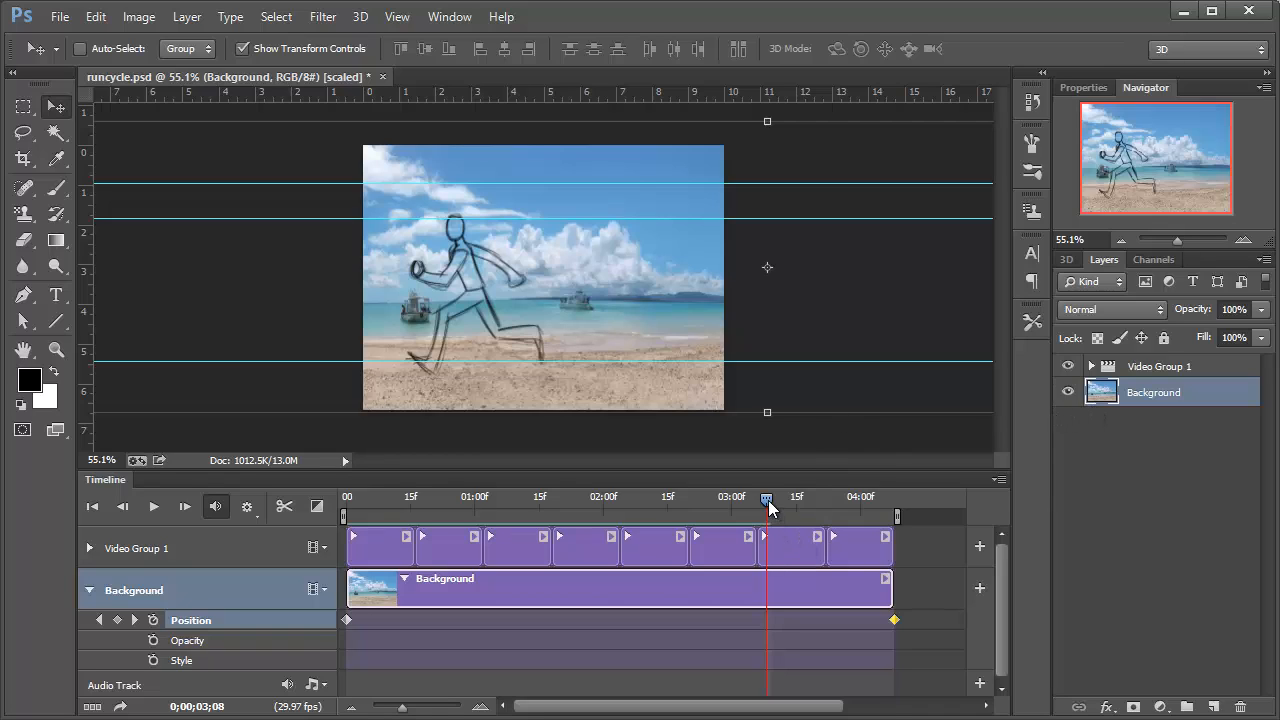
Return the playhead to 0;00;00;00 and convert the Background layer to a Smart Object
drag(767, 500, 349, 497)
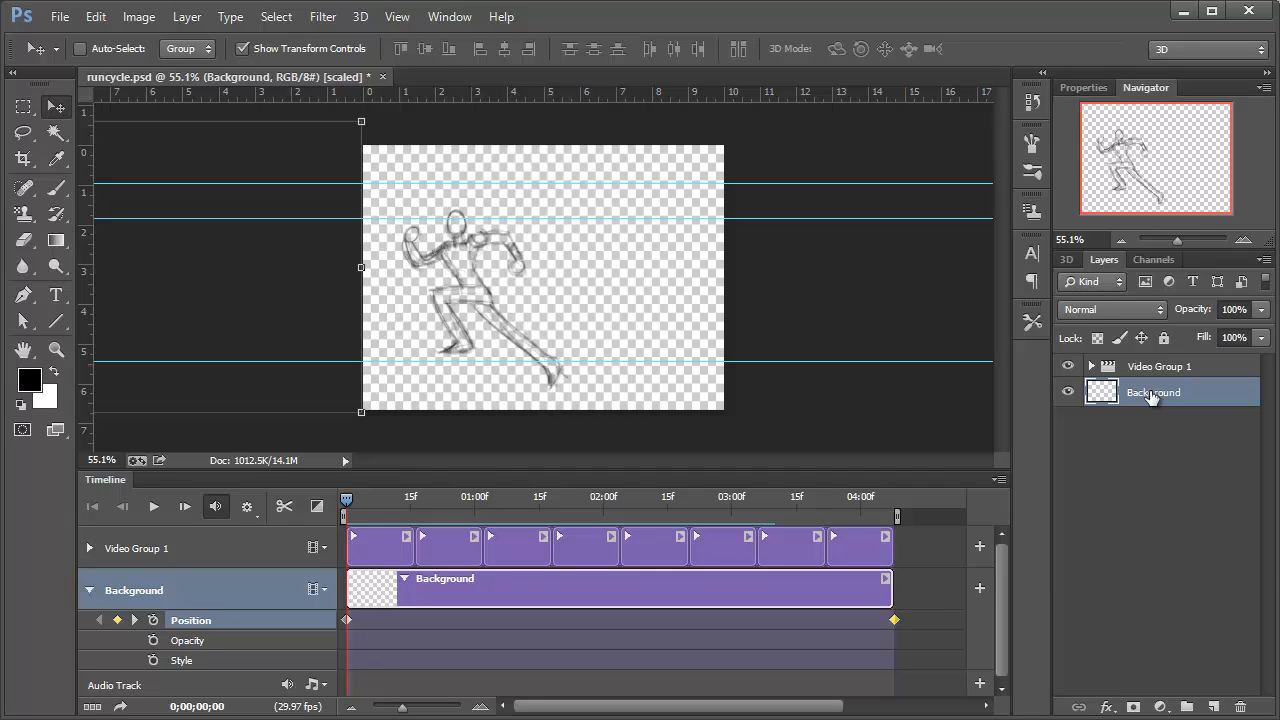
right_click(1150, 391)
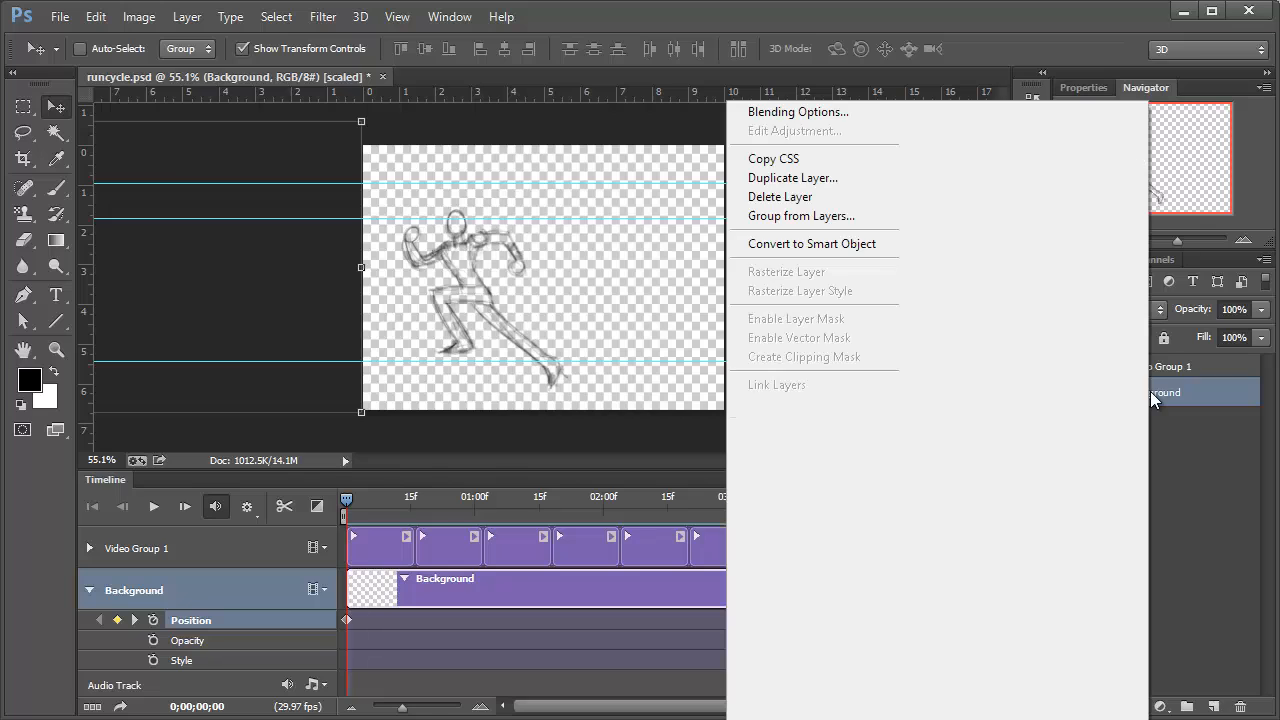
click(813, 244)
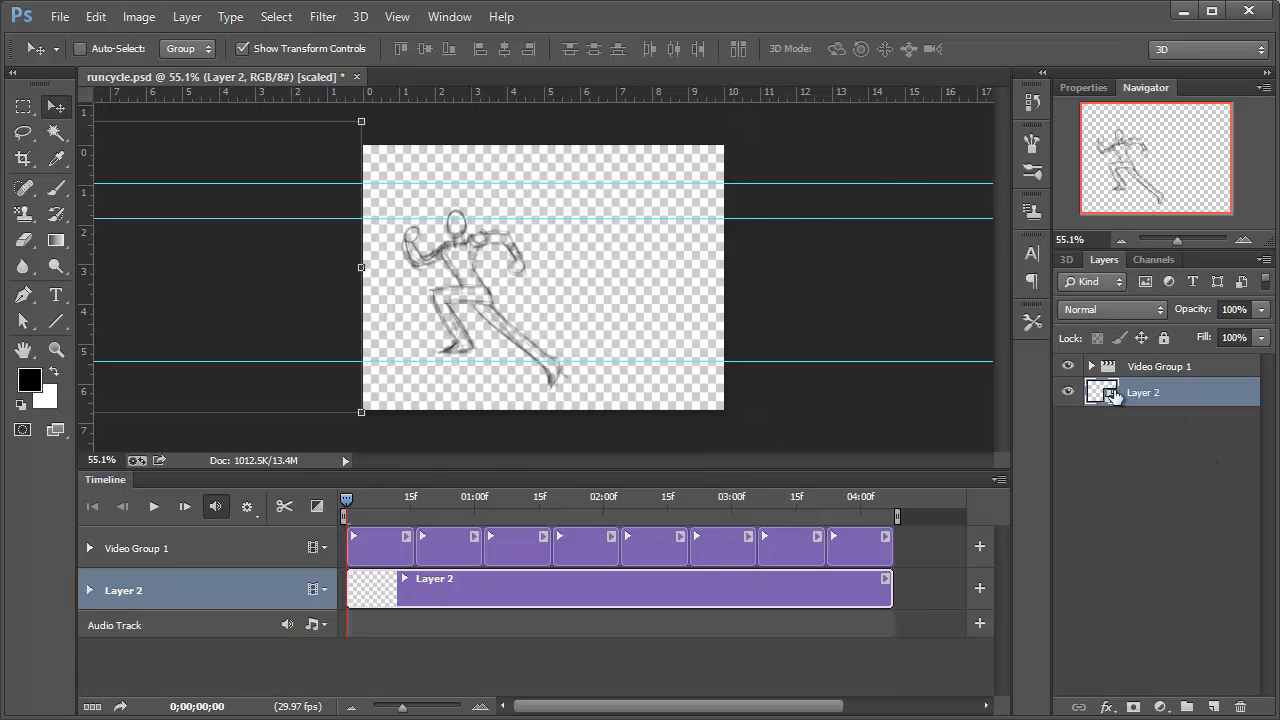
Duplicate Layer 2 below itself and move the copy right until its left edge meets the canvas's left edge
drag(1147, 389, 1172, 420)
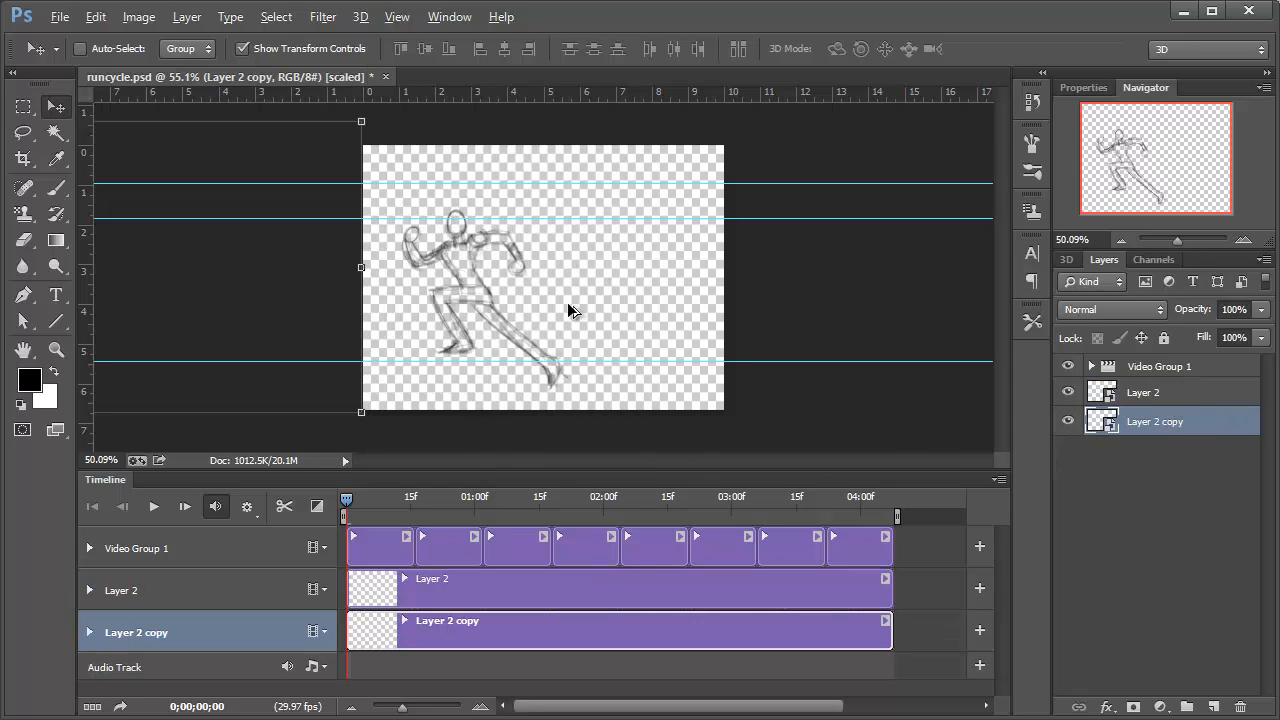
scroll(575, 295, down, 5)
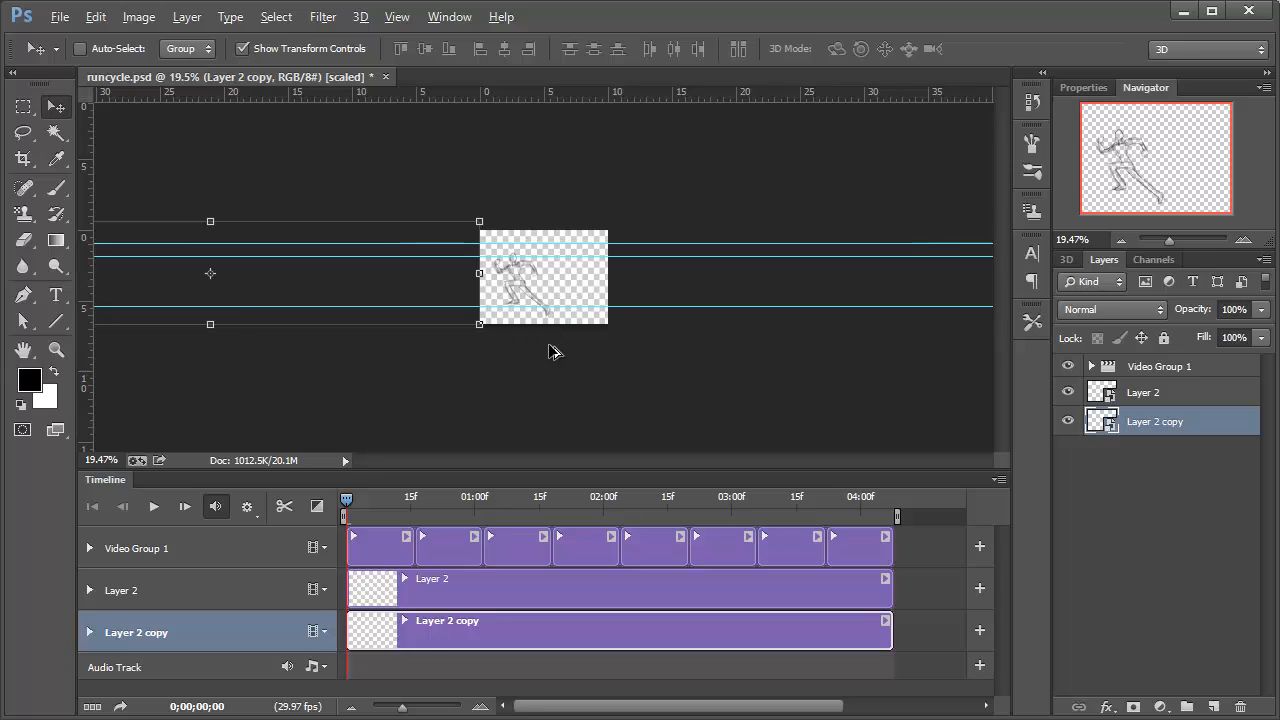
scroll(551, 351, down, 2)
scroll(554, 351, down, 2)
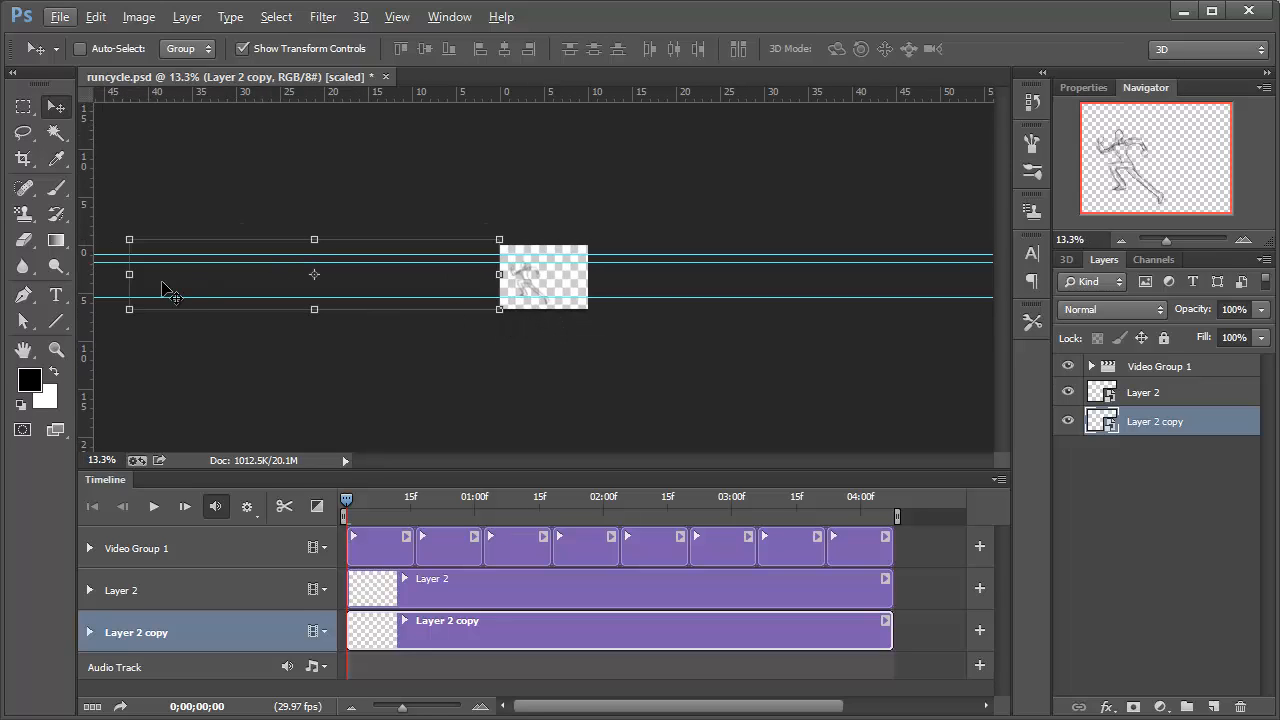
drag(177, 291, 539, 283)
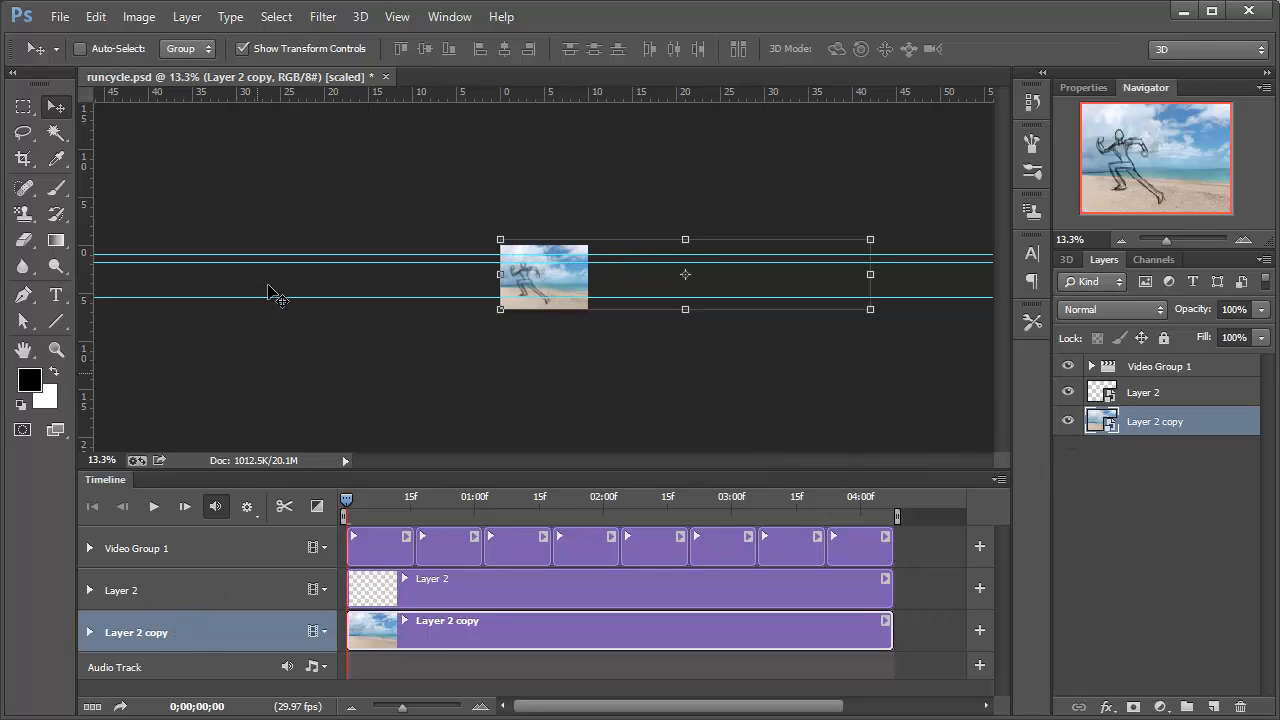
Play the opening frames with both background layers and examine the join between them up close
click(155, 507)
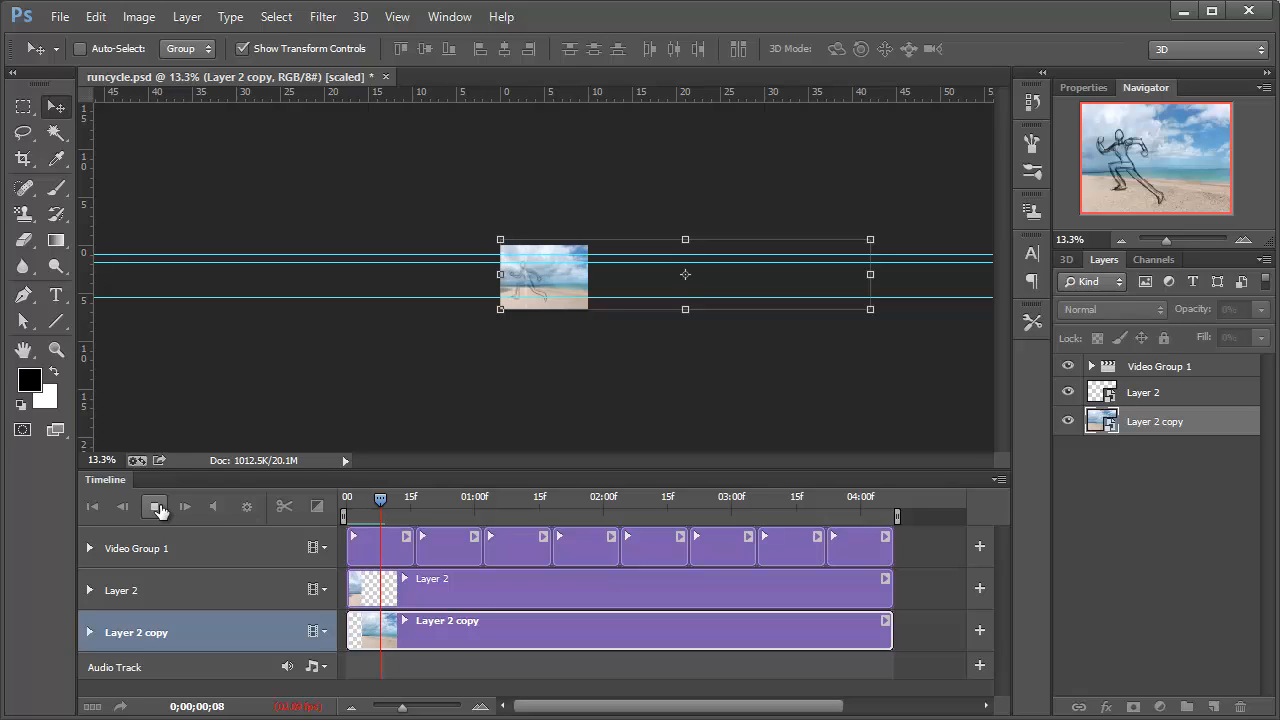
click(158, 510)
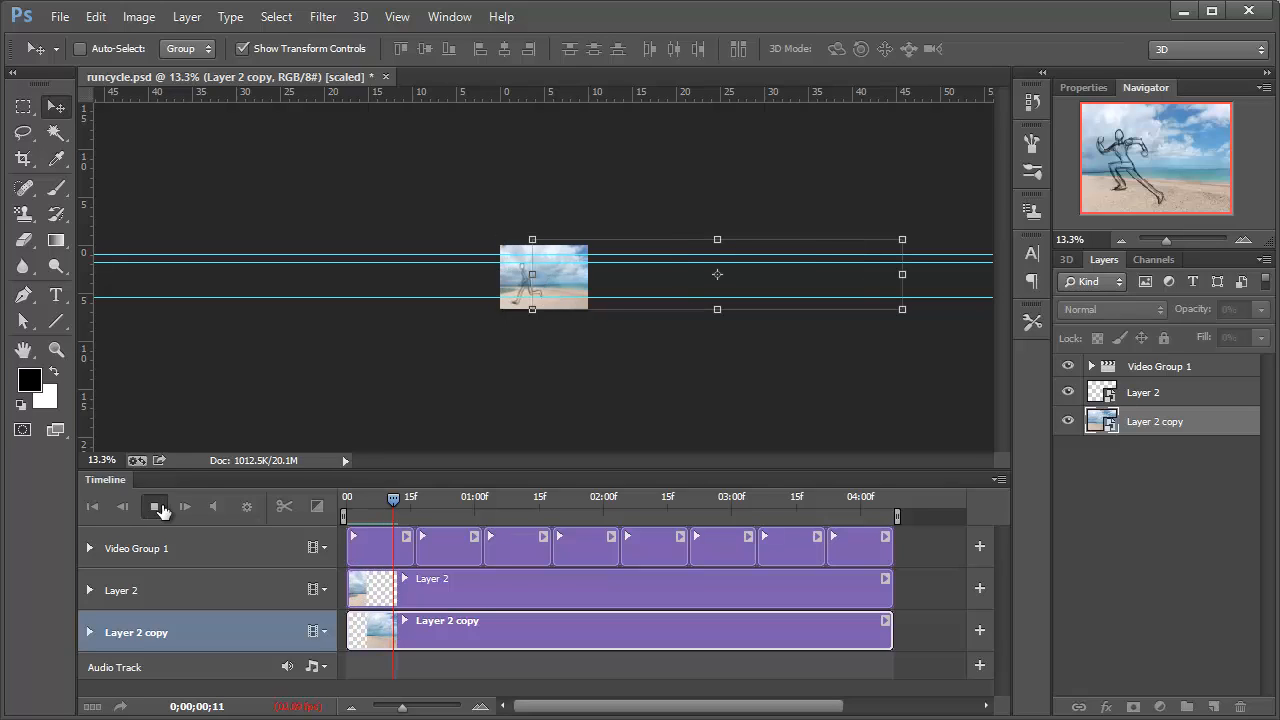
scroll(517, 293, up, 1)
scroll(517, 293, up, 4)
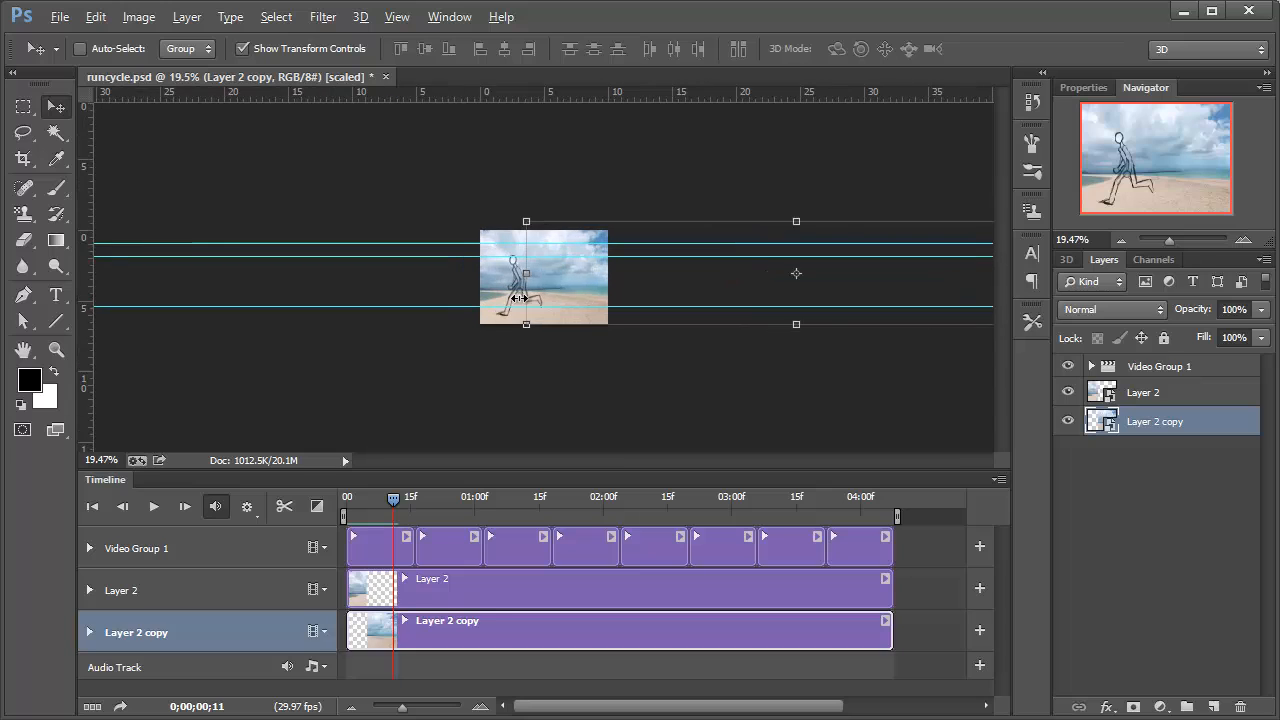
scroll(521, 307, up, 2)
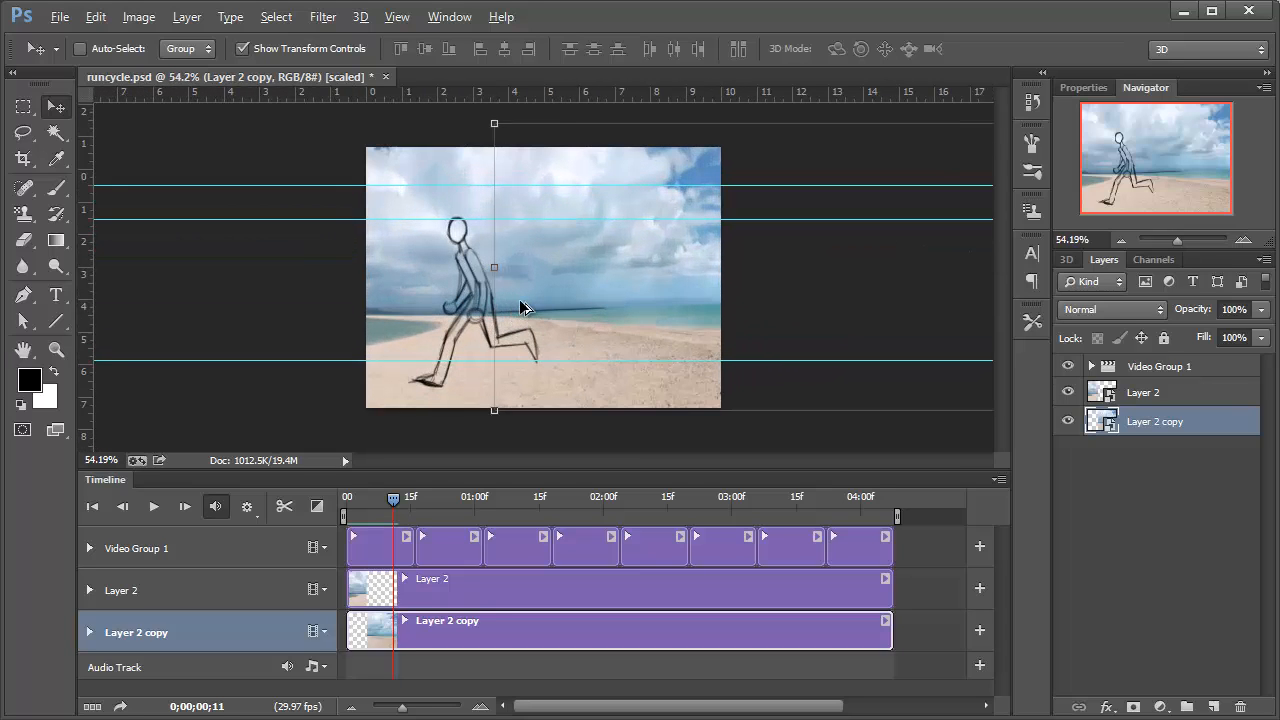
click(153, 510)
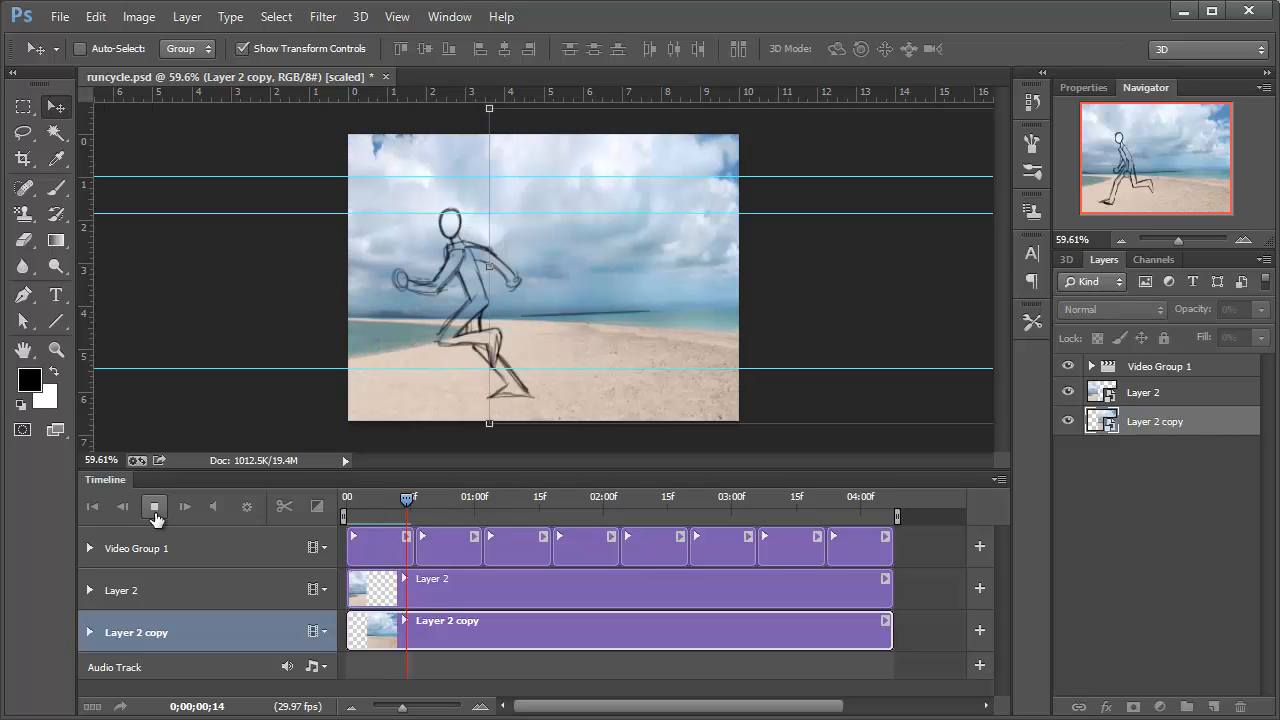
click(154, 508)
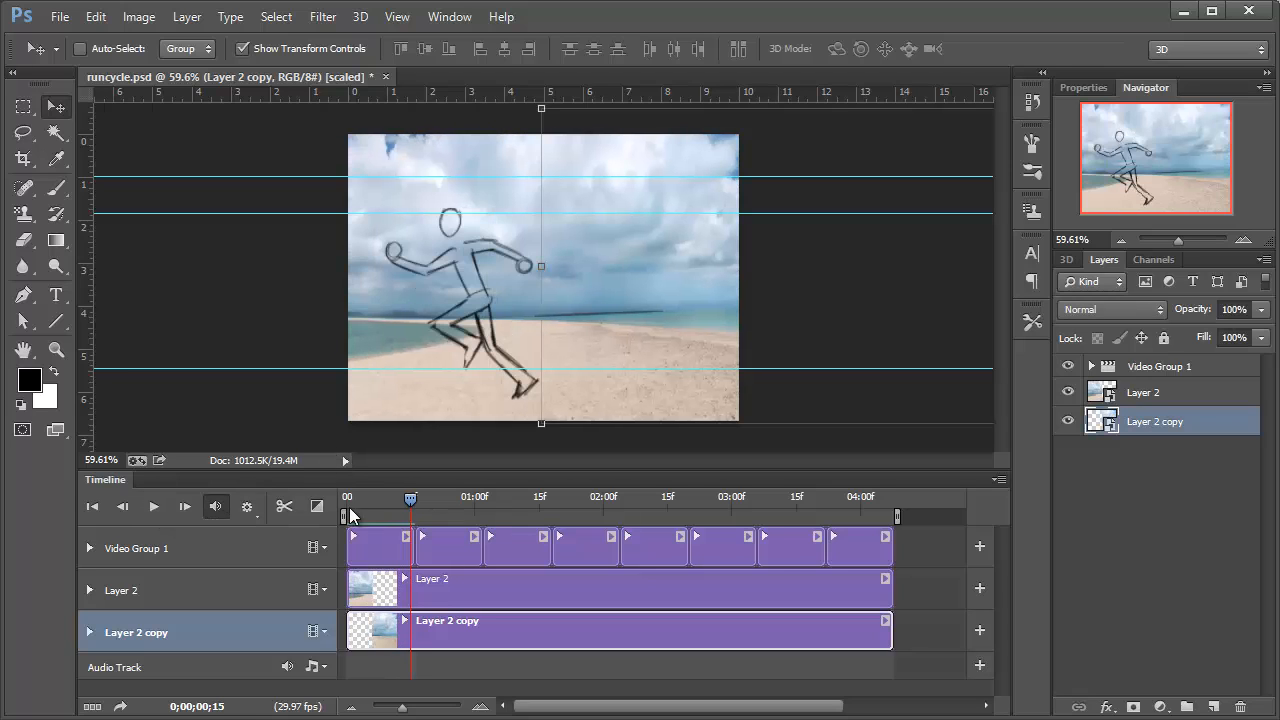
Scrub through the timeline to 0;00;04;07 to check that the two background layers cover the canvas throughout
mouse_move(410, 498)
mouse_down()
mouse_move(324, 495)
mouse_move(420, 497)
mouse_up()
drag(497, 485, 376, 497)
click(680, 499)
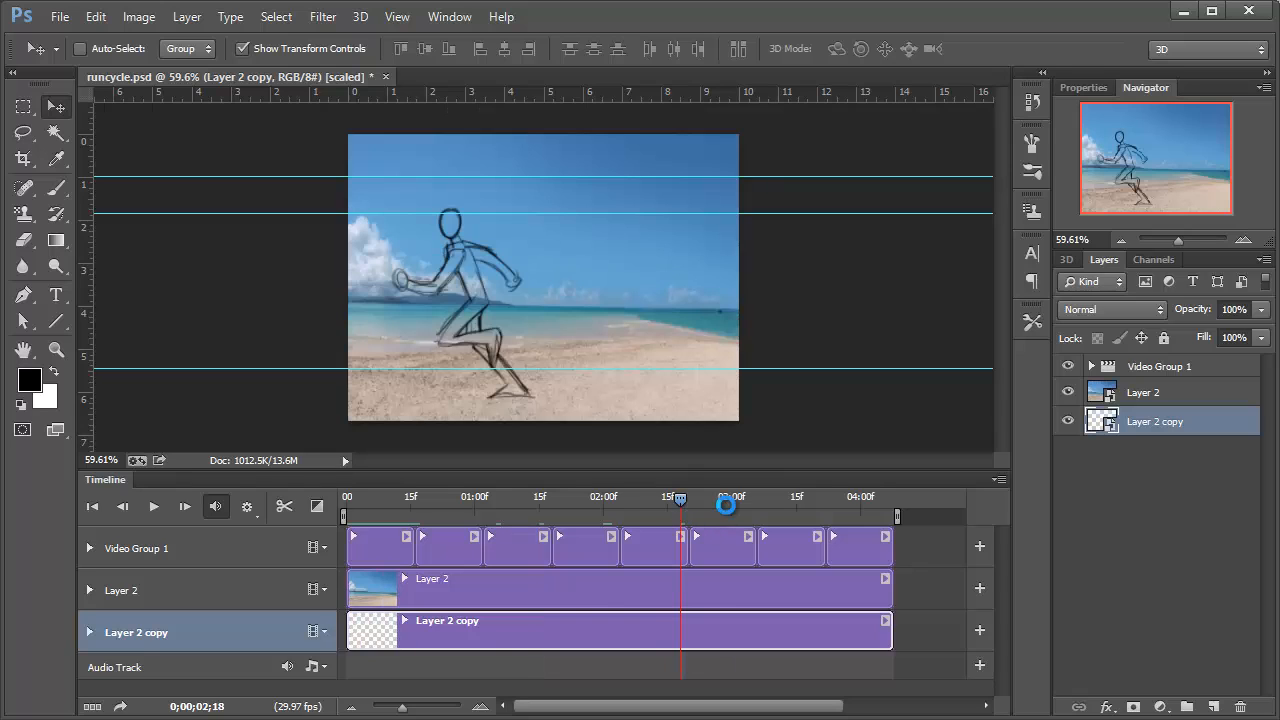
click(805, 499)
click(890, 499)
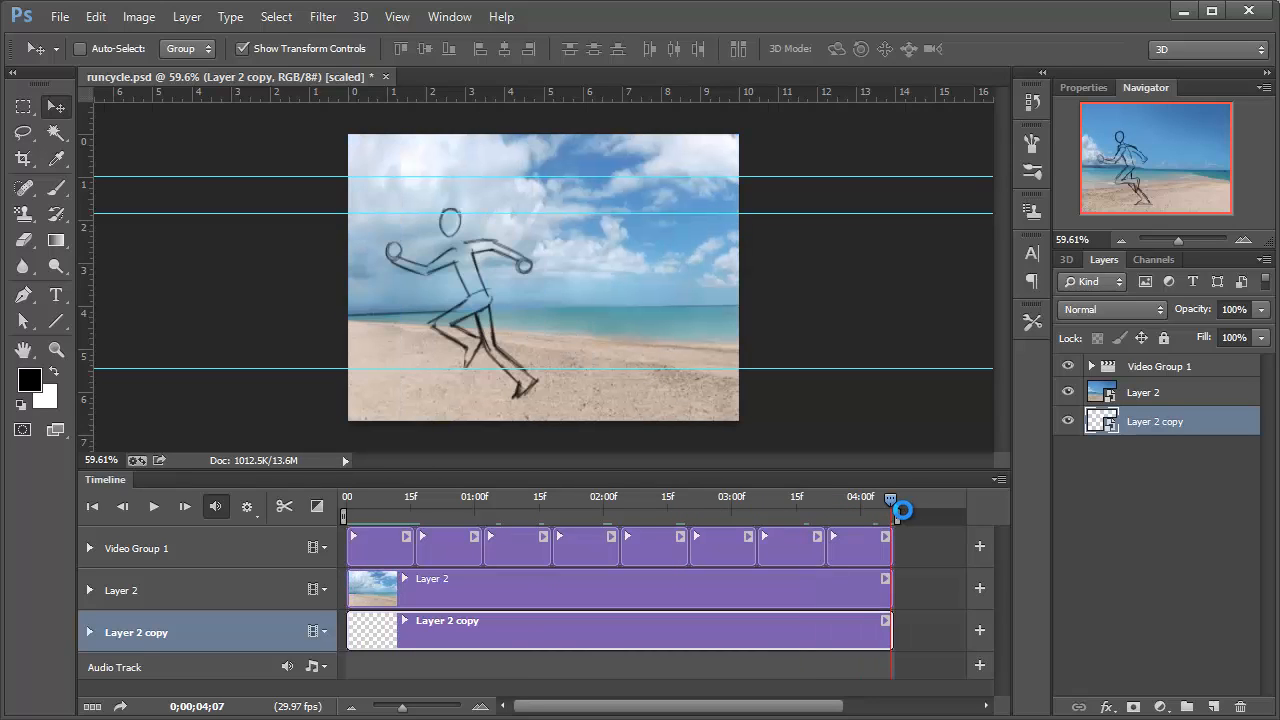
Return the playhead to the start of the timeline and preview the run cycle over both moving background layers
drag(893, 501, 350, 525)
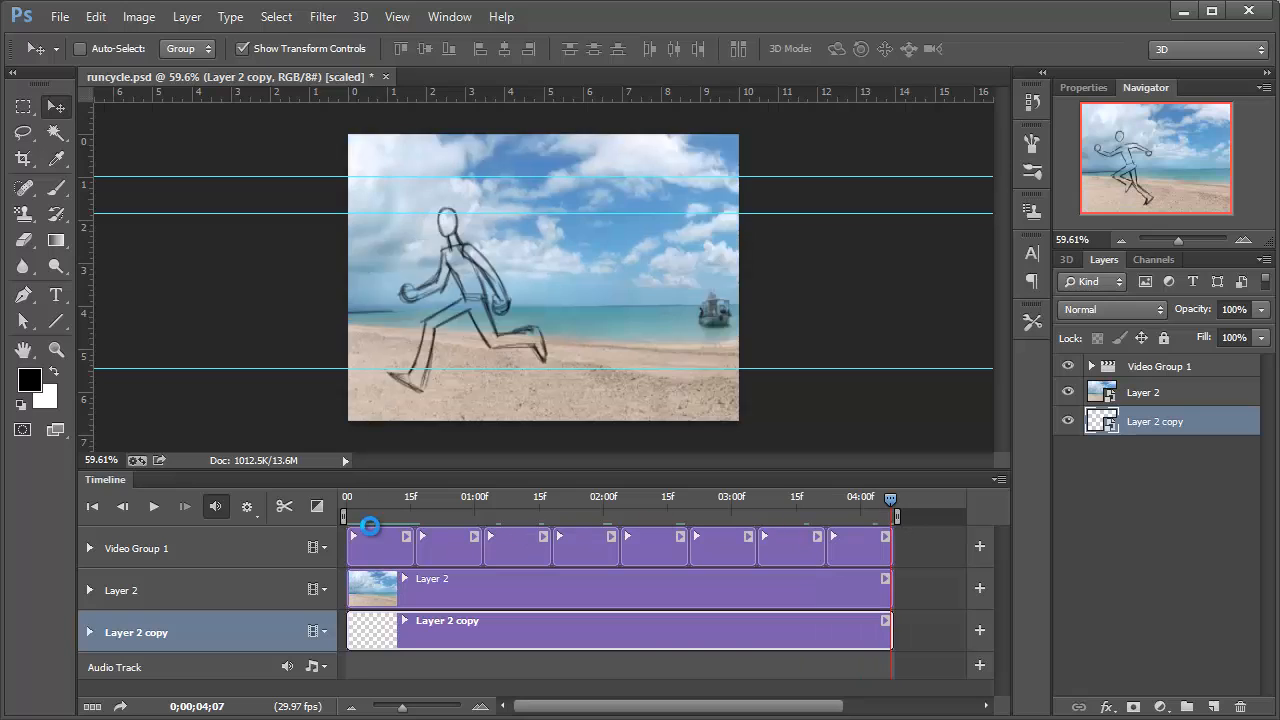
click(154, 506)
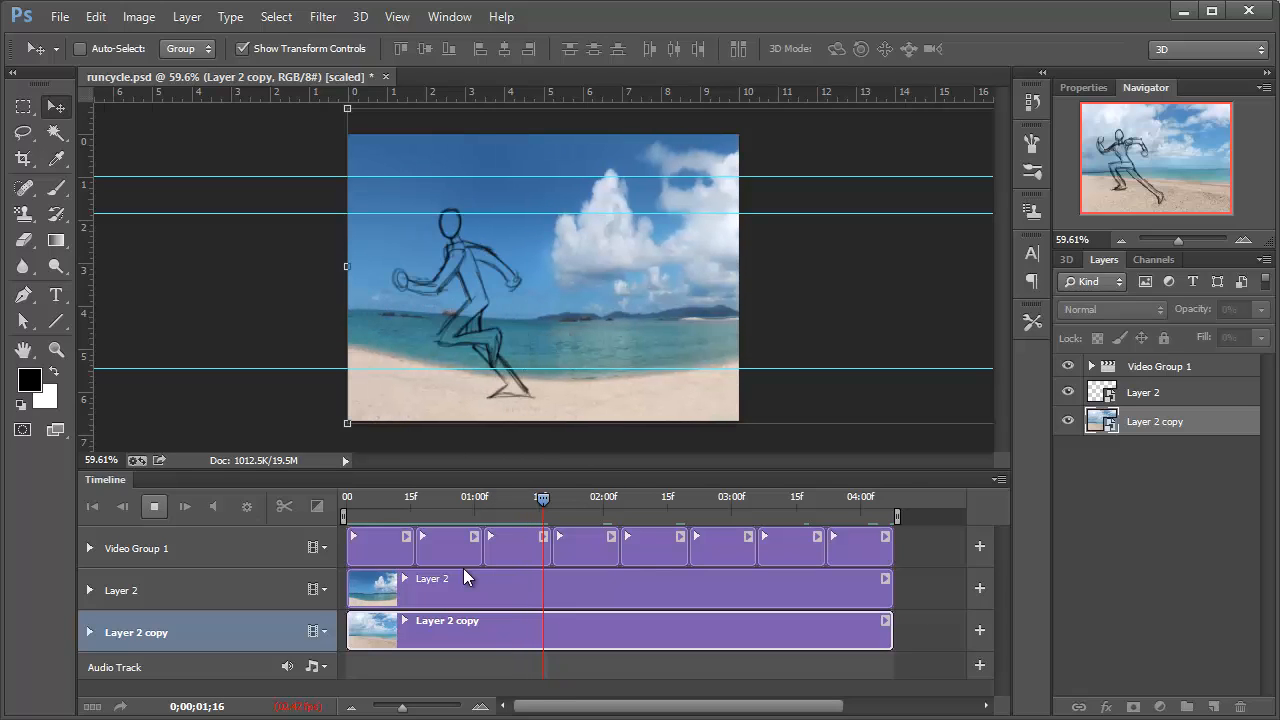
click(149, 503)
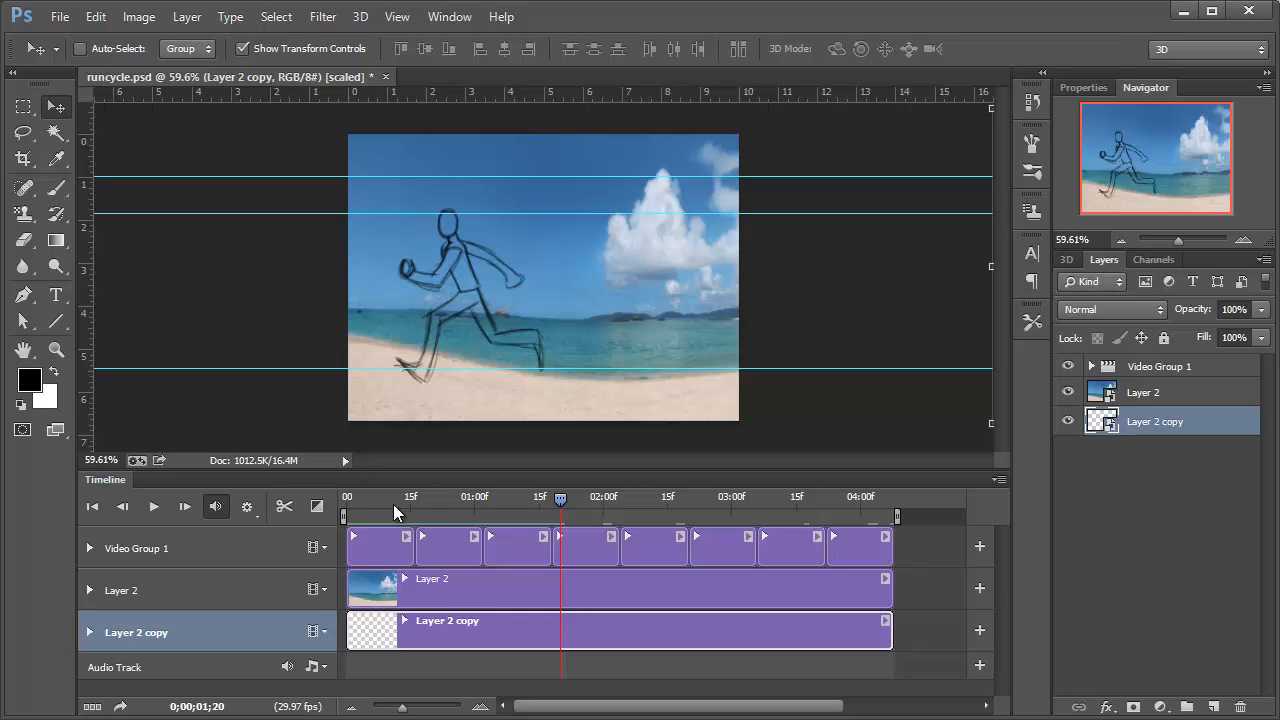
Scrub between the early frames and 0;00;02;02 to examine how the background moves behind the runner
drag(560, 497, 321, 488)
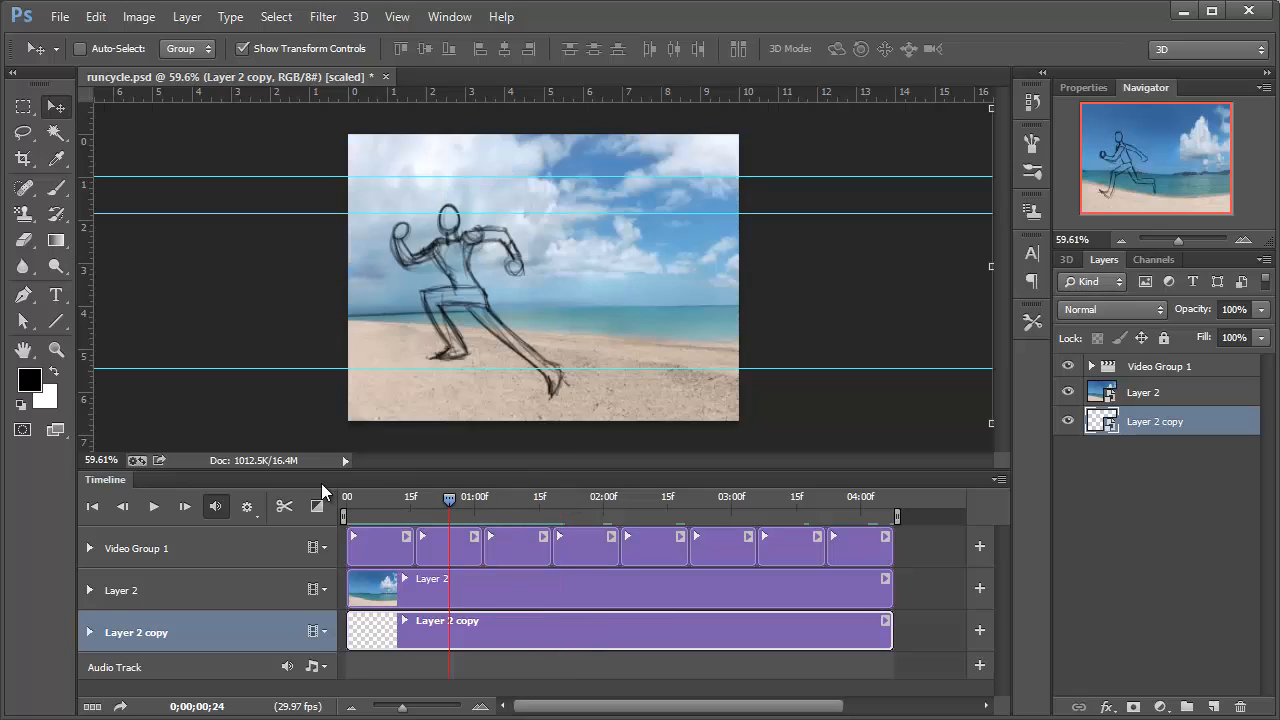
click(587, 500)
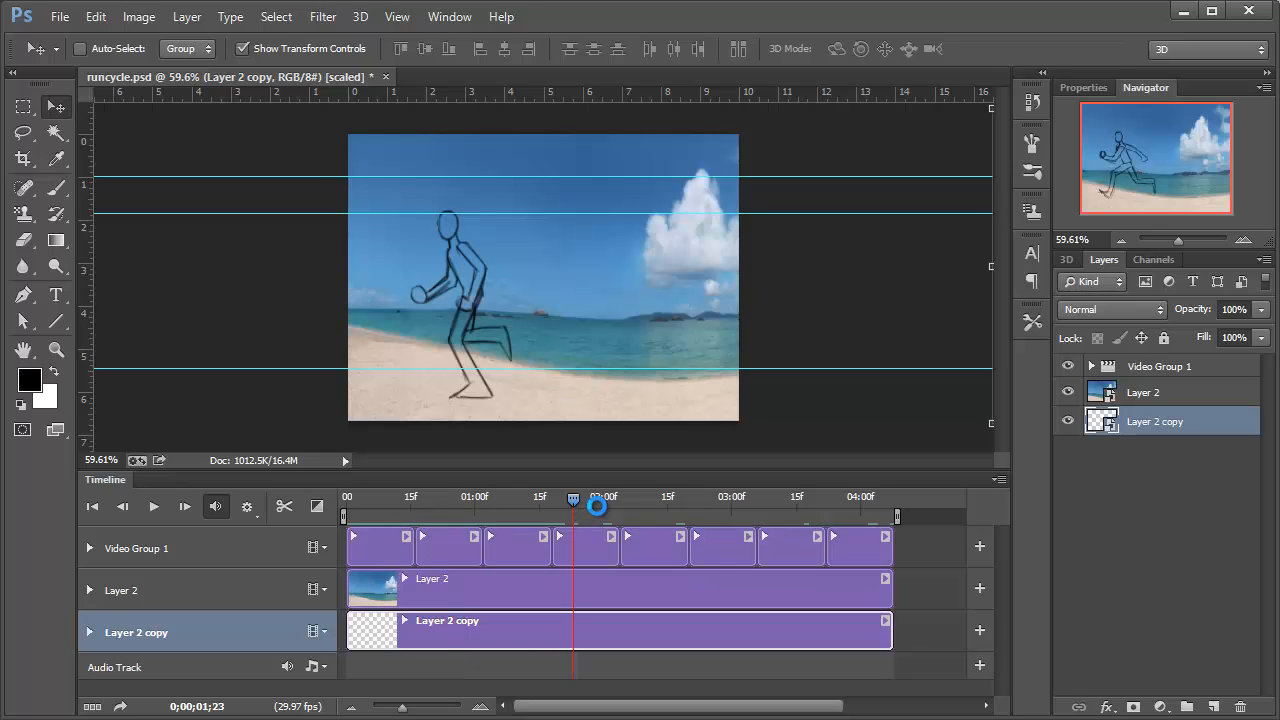
click(603, 505)
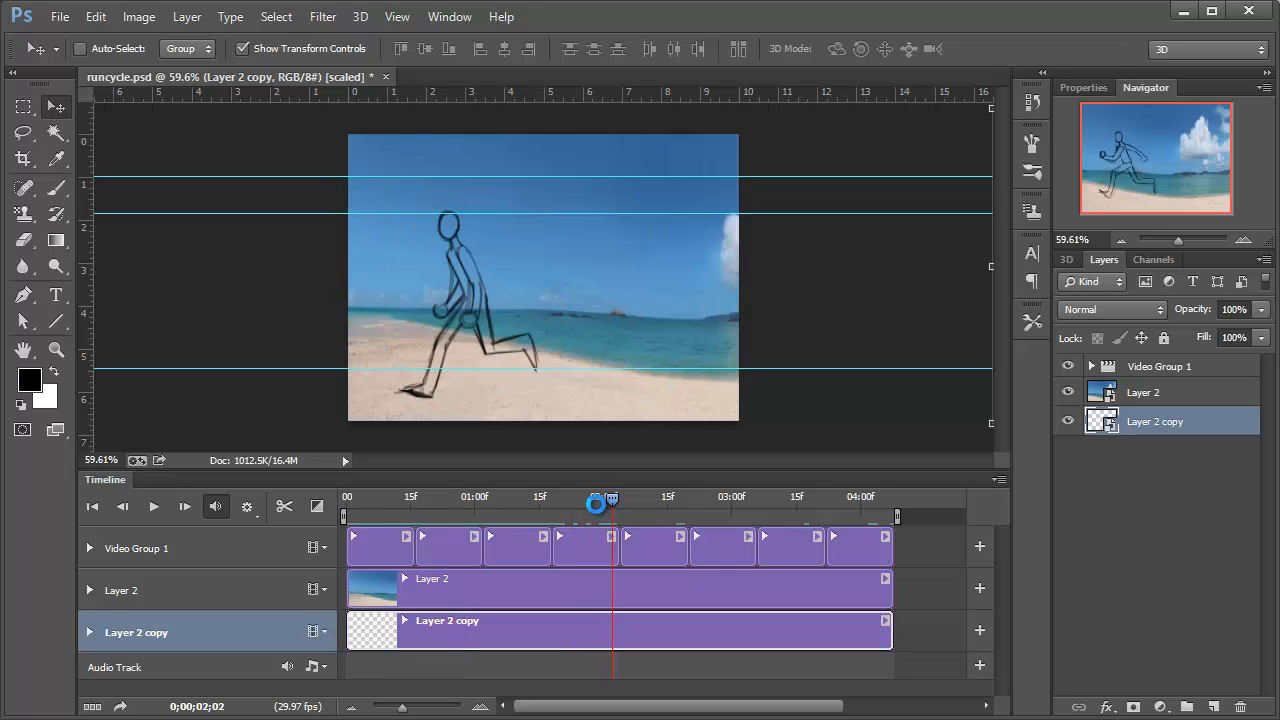
mouse_move(584, 500)
mouse_down()
mouse_move(566, 497)
mouse_move(600, 501)
mouse_up()
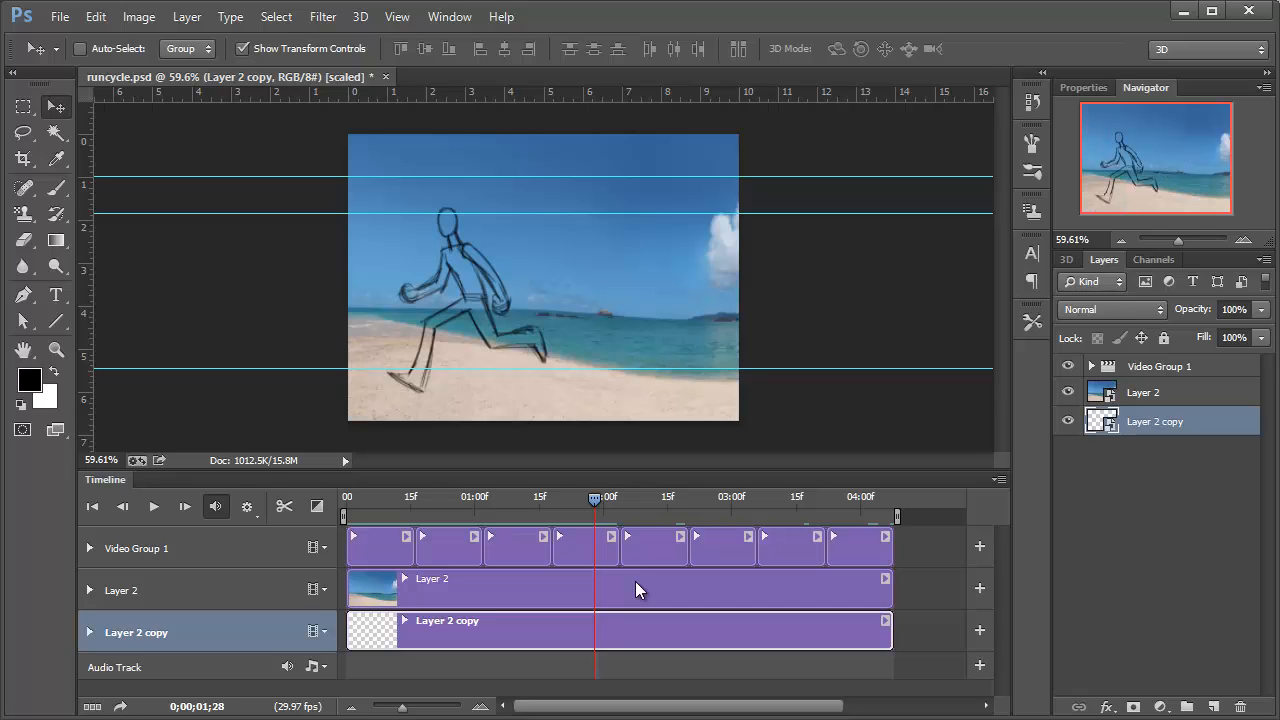
Inspect Layer 2's animation properties with the playhead back at the start, and open the Motion settings of the first run-cycle clip
click(91, 589)
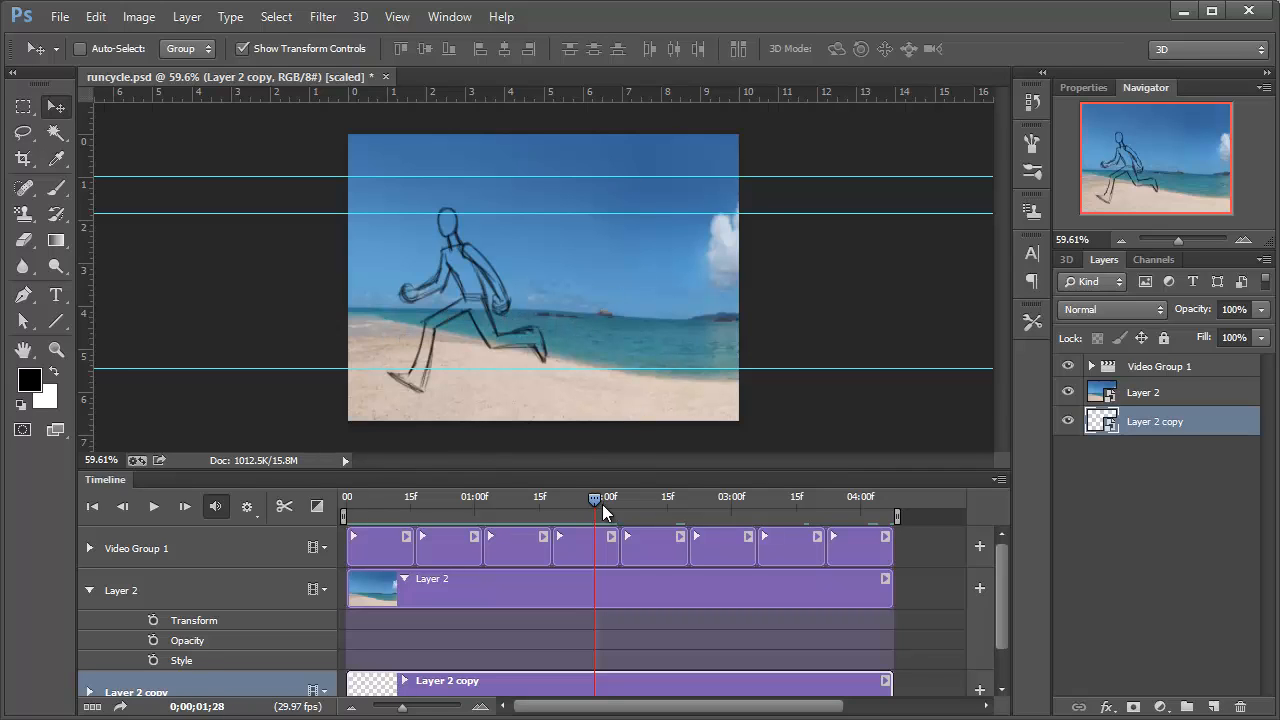
drag(602, 504, 343, 505)
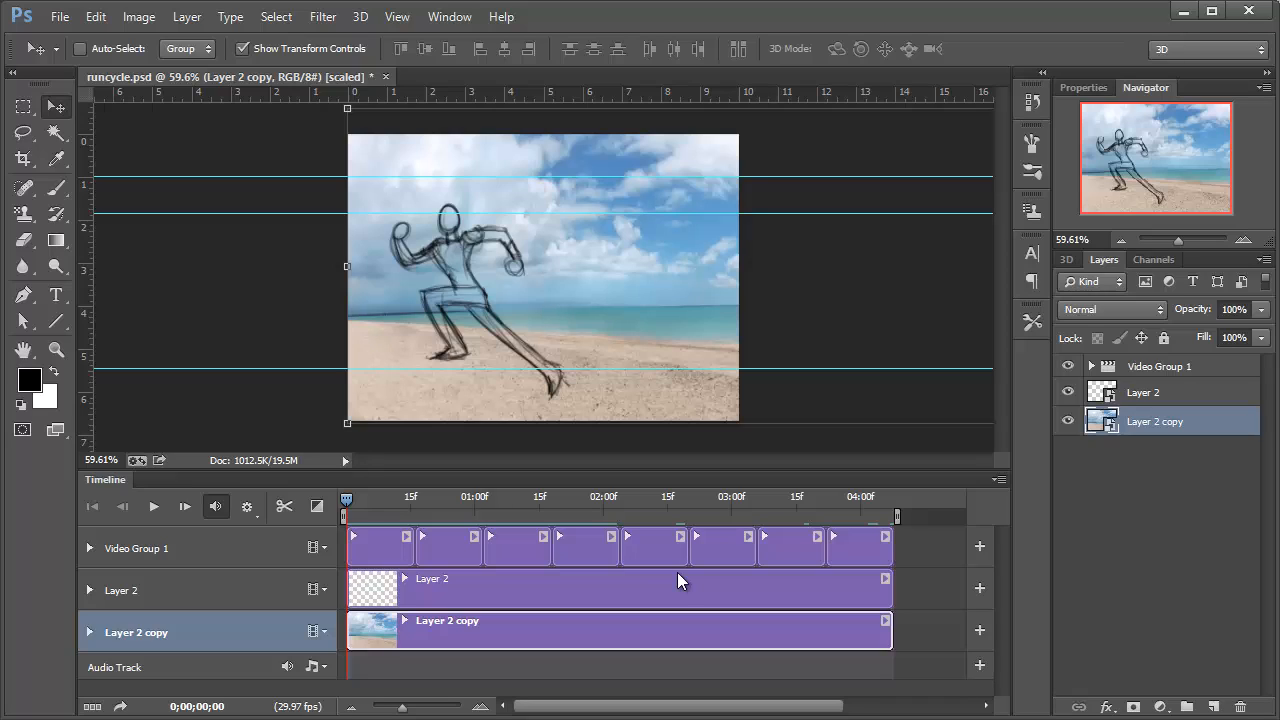
click(407, 538)
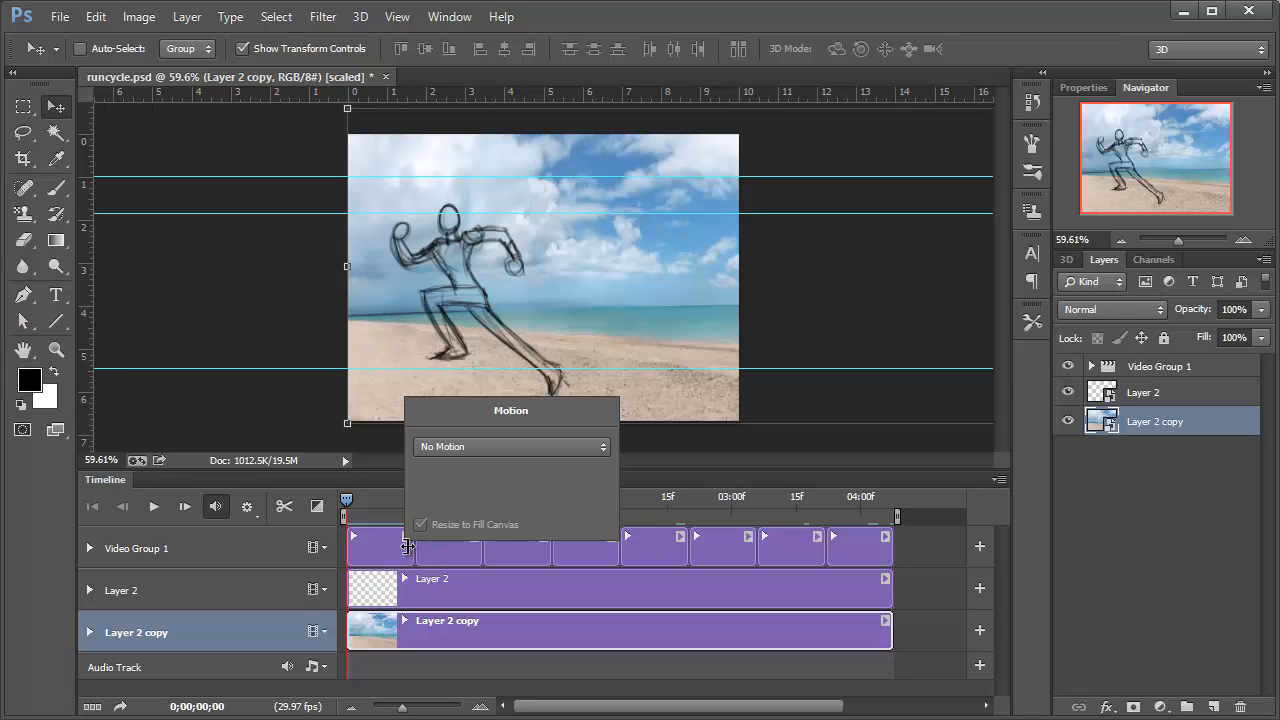
Check the Motion settings of the Layer 2 clip and view the media options of the Video Group 1 track
click(447, 590)
click(449, 591)
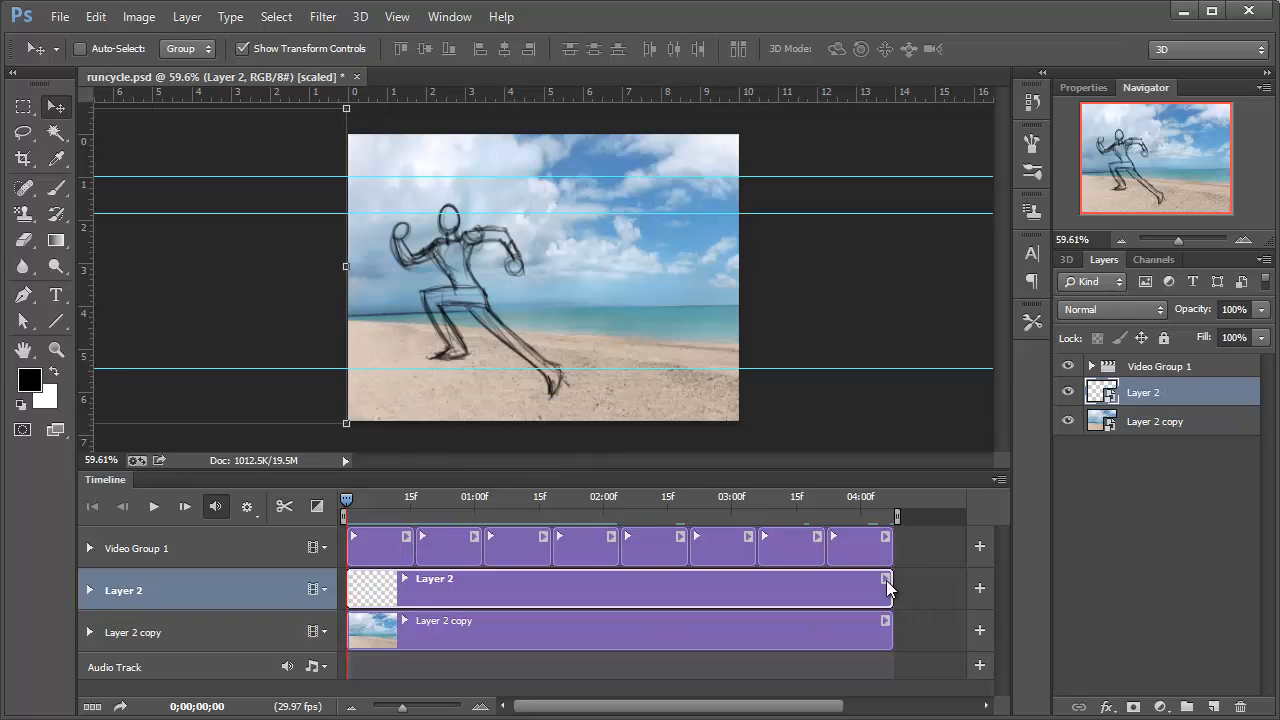
click(885, 580)
click(771, 581)
click(318, 548)
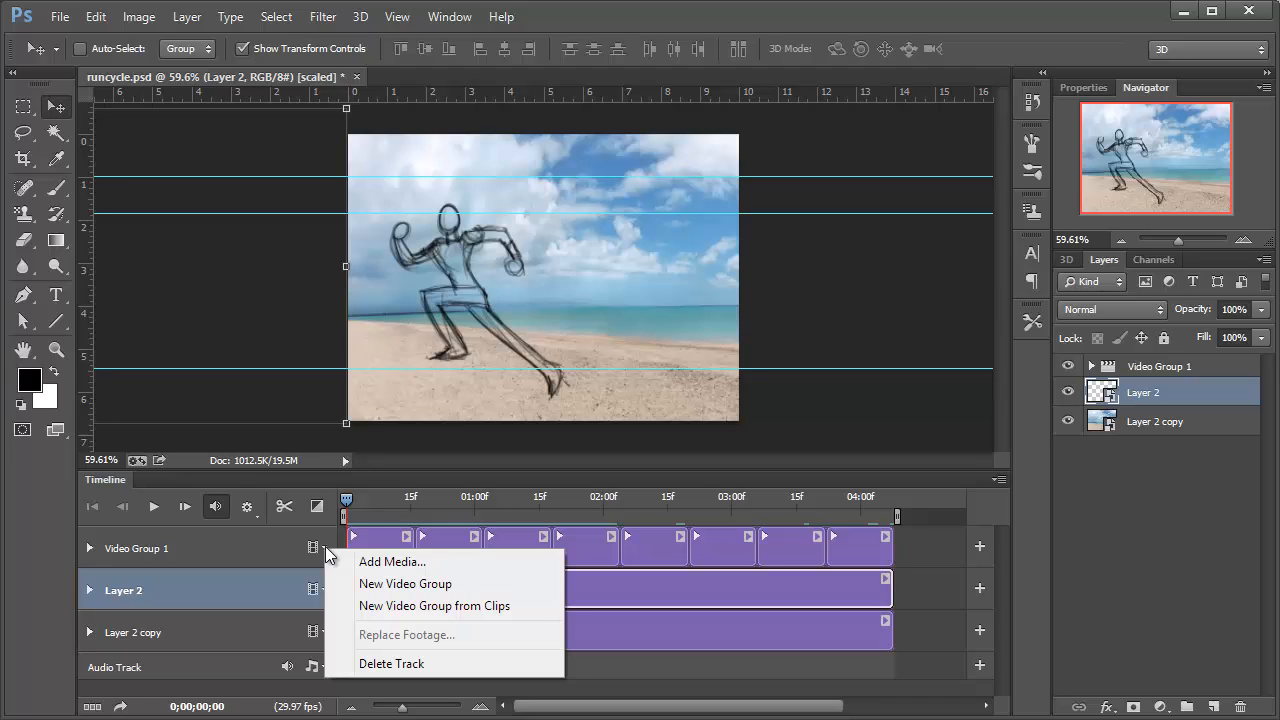
click(220, 542)
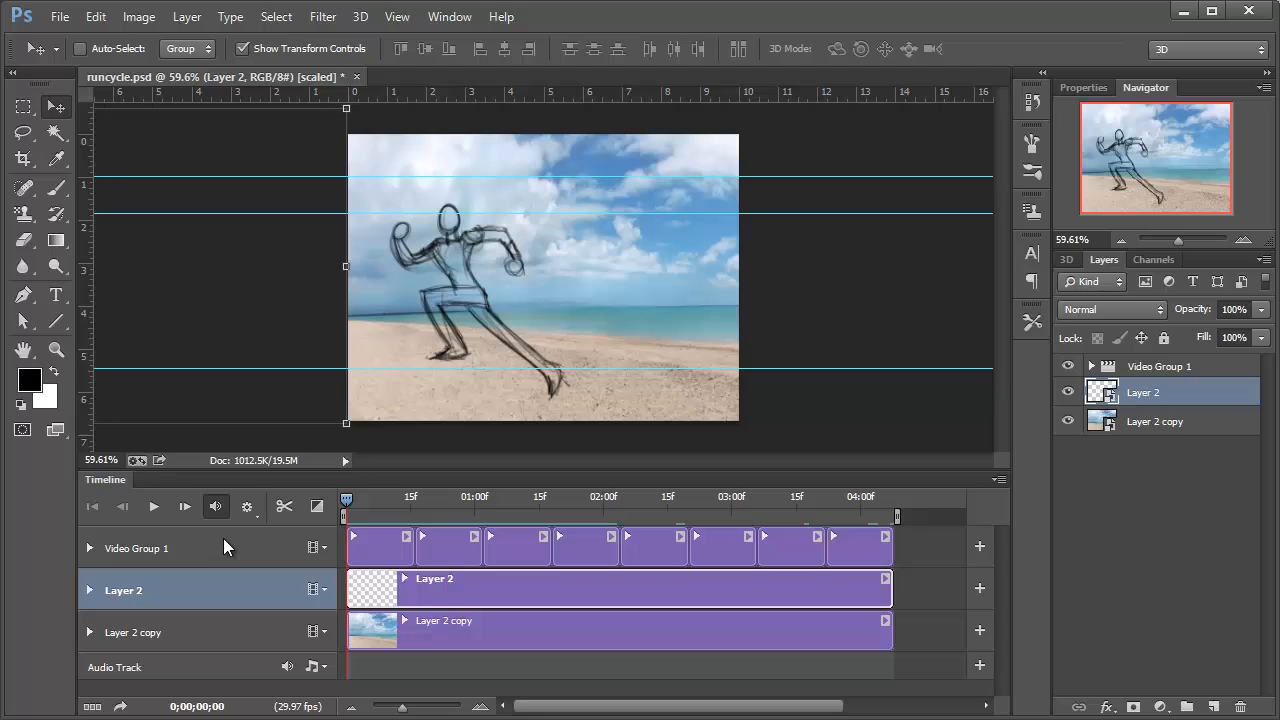
click(246, 507)
Open the contents of the Dude Smart Object in Video Group 1, inspect its clip's Duration and Speed settings, and close it
click(1092, 367)
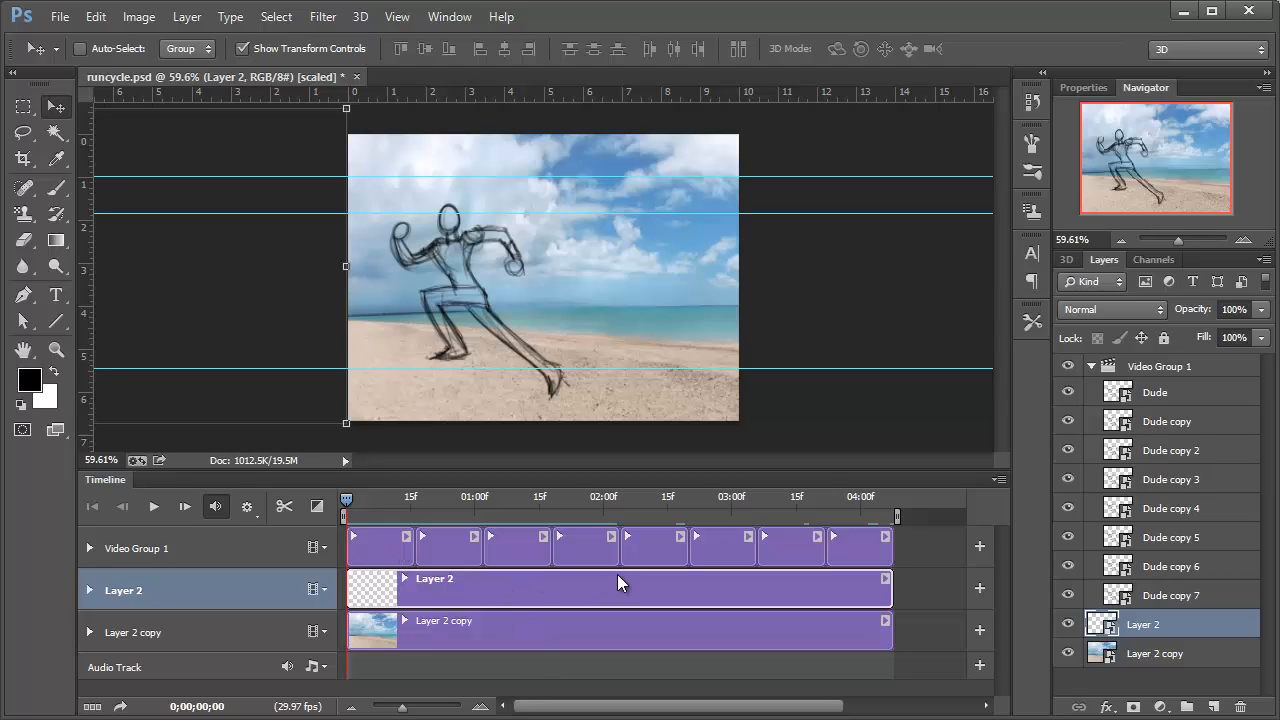
click(1115, 398)
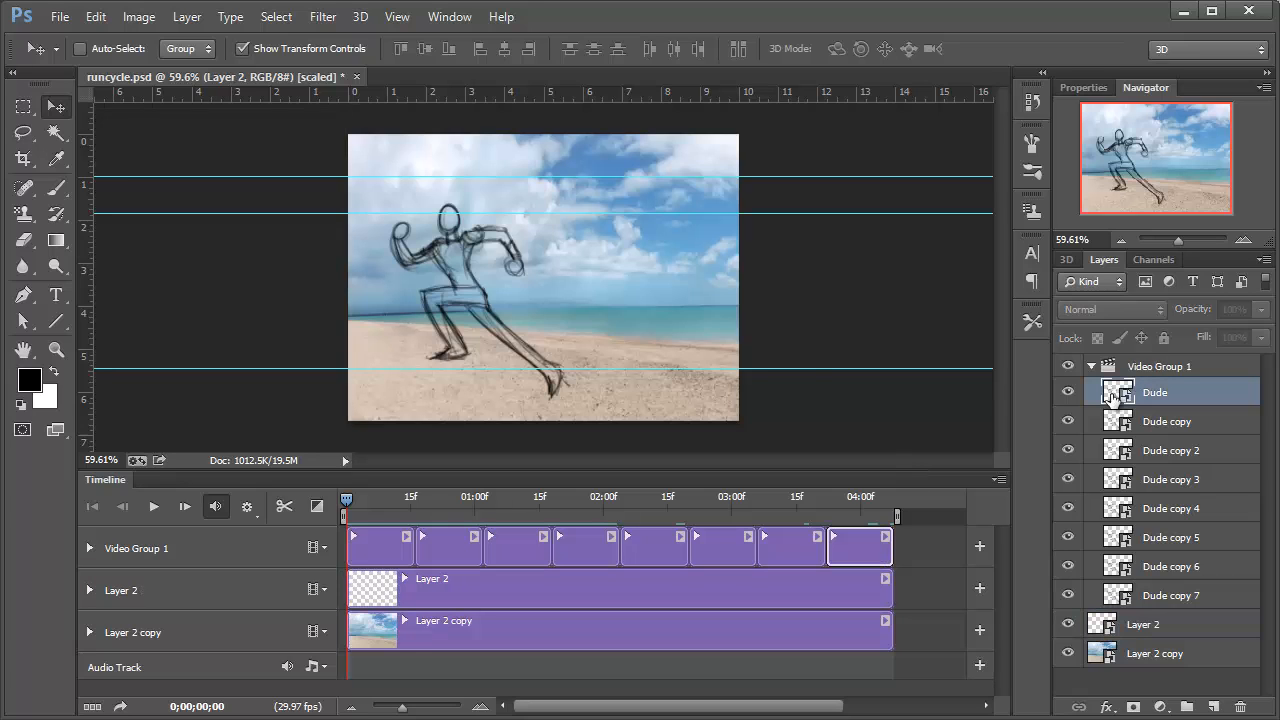
click(650, 293)
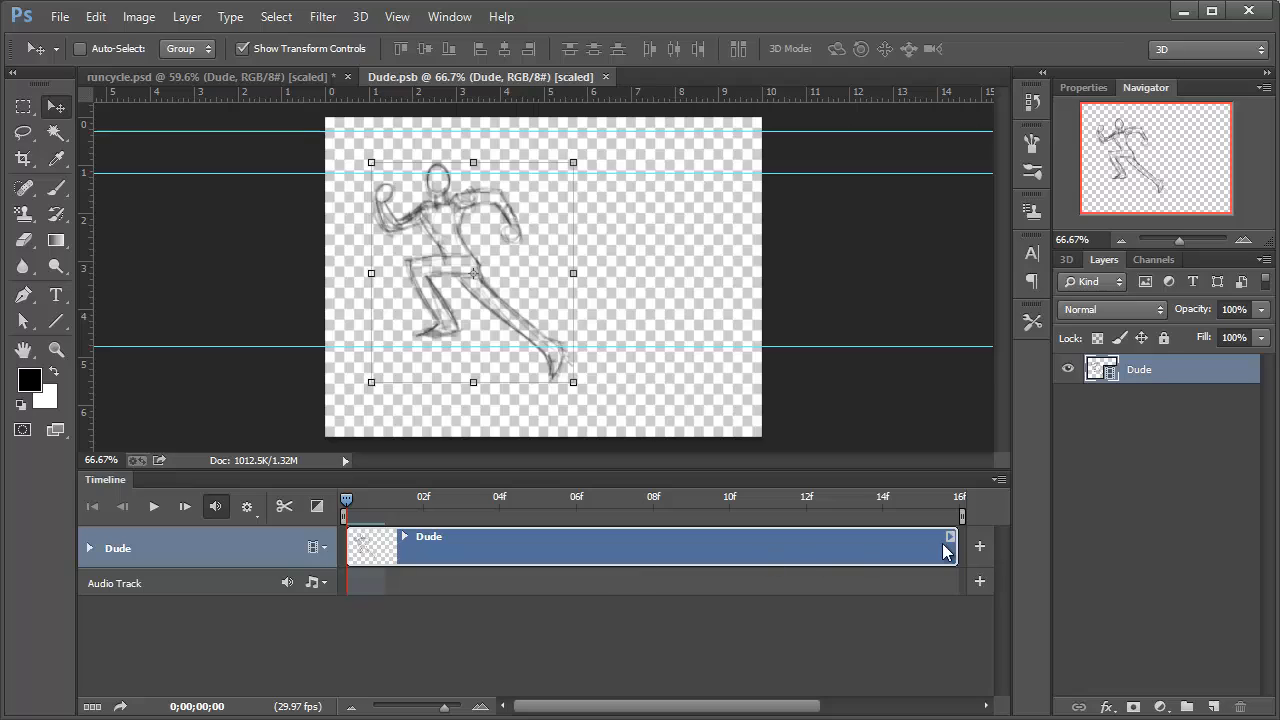
click(949, 538)
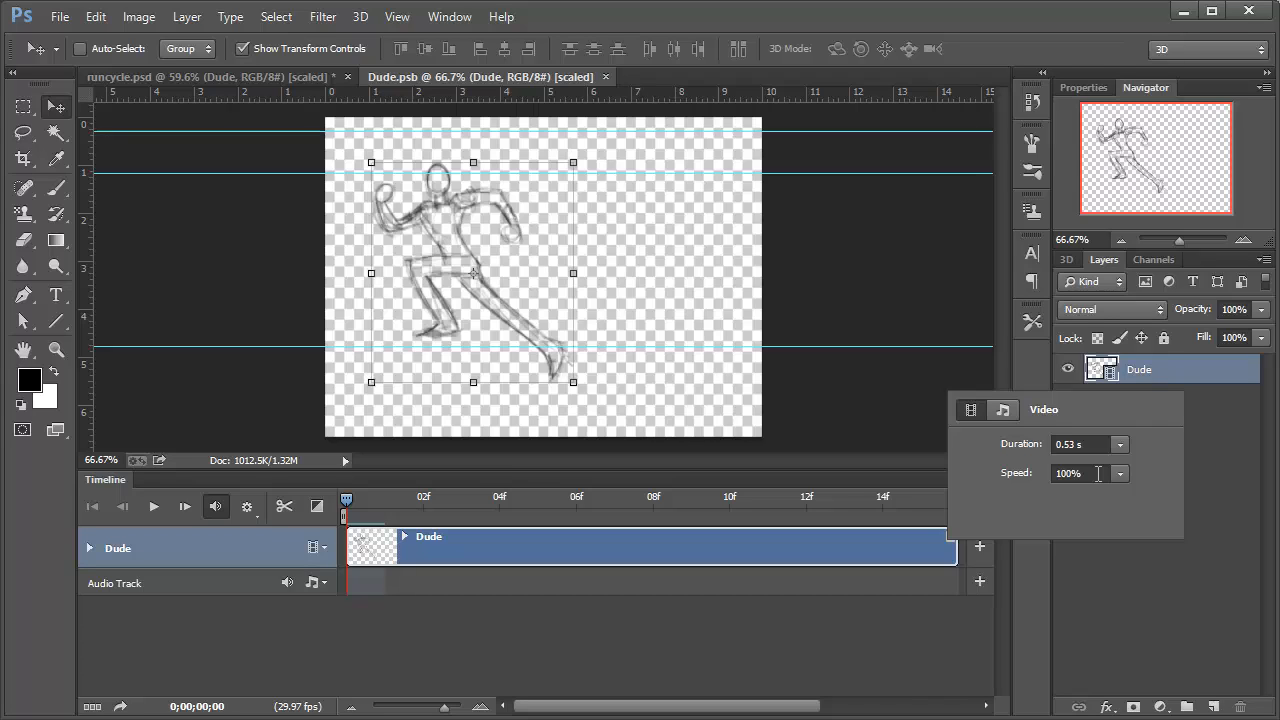
click(605, 77)
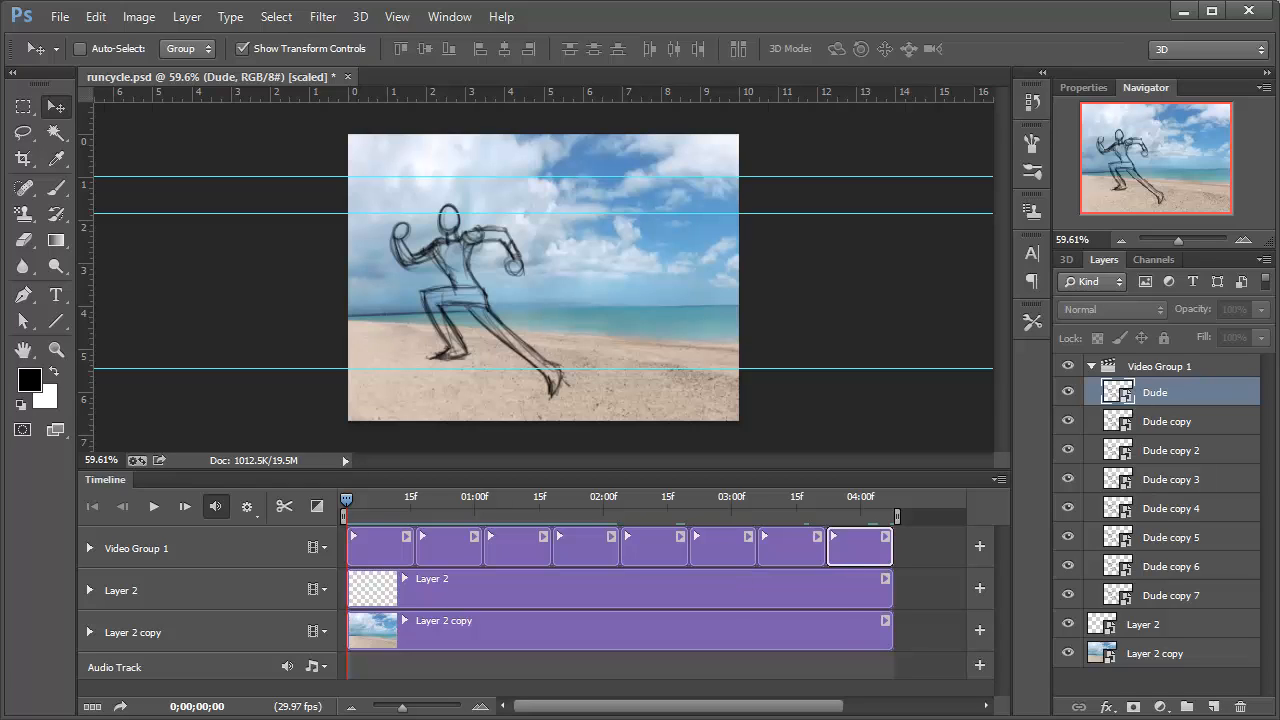
mouse_move(727, 719)
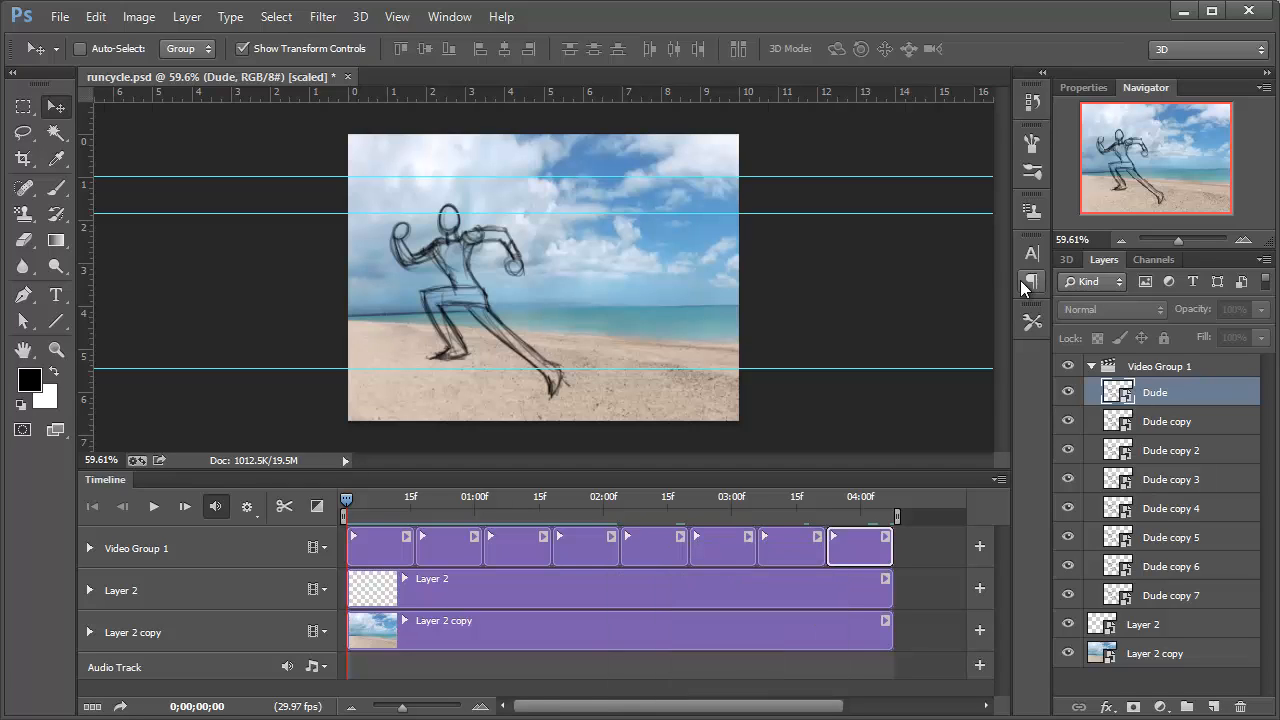